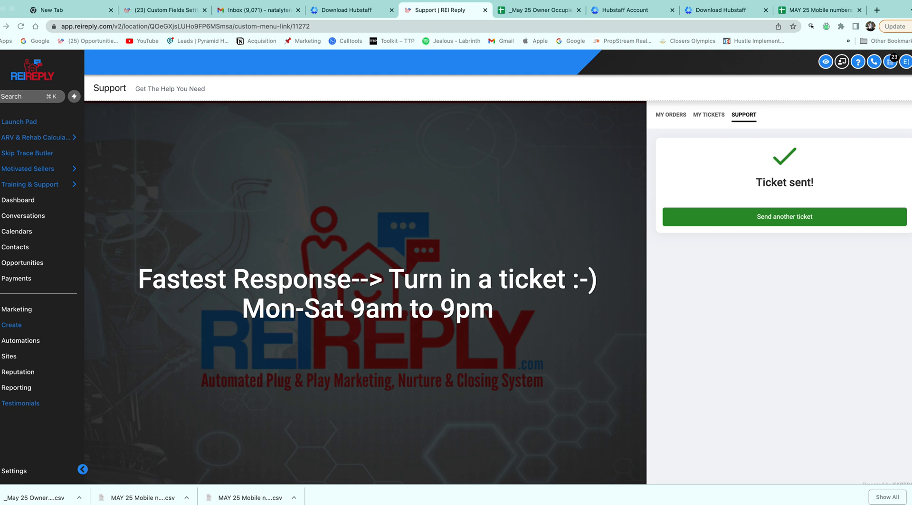
Close the calculator window and open the Training Center under Training & Support
left_click_drag(893, 179, 768, 124)
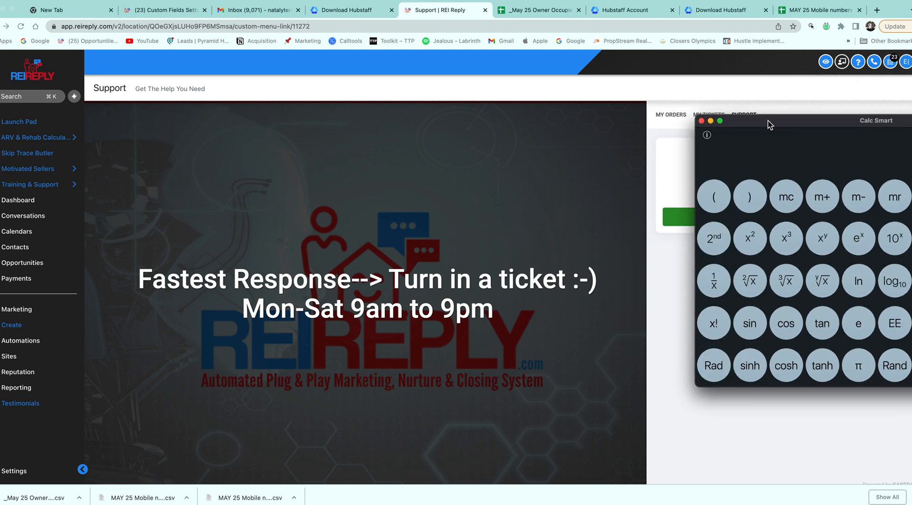
left_click(702, 122)
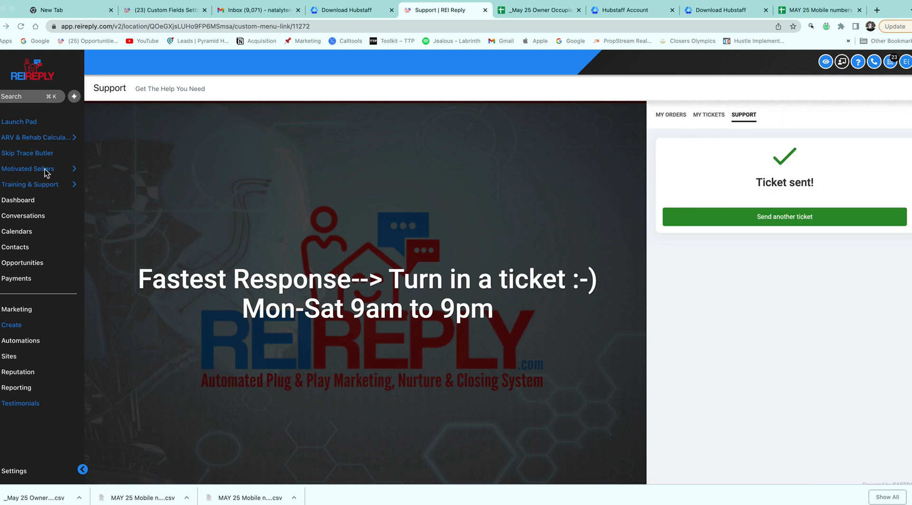
left_click(64, 171)
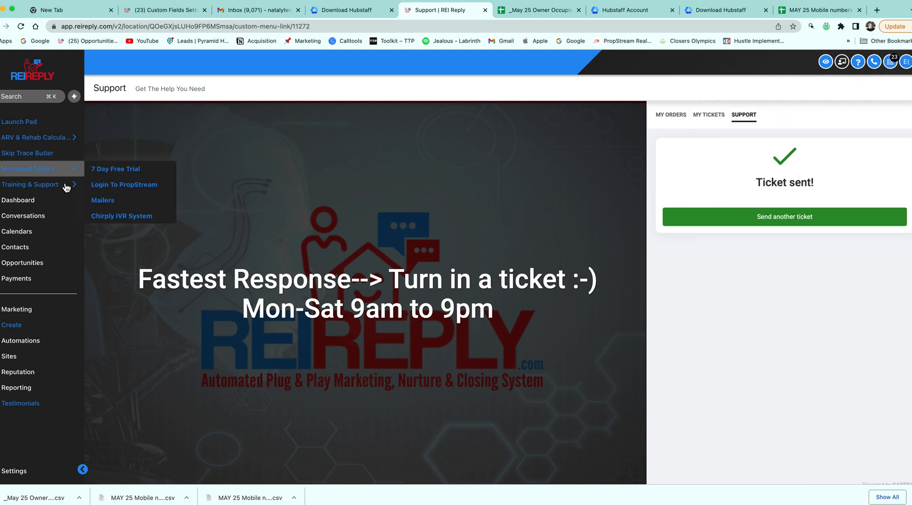
left_click(66, 190)
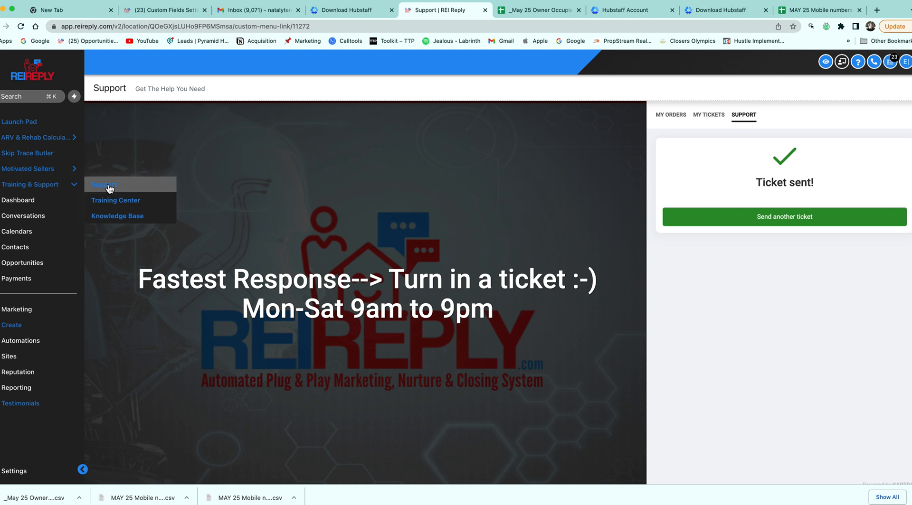
left_click(128, 204)
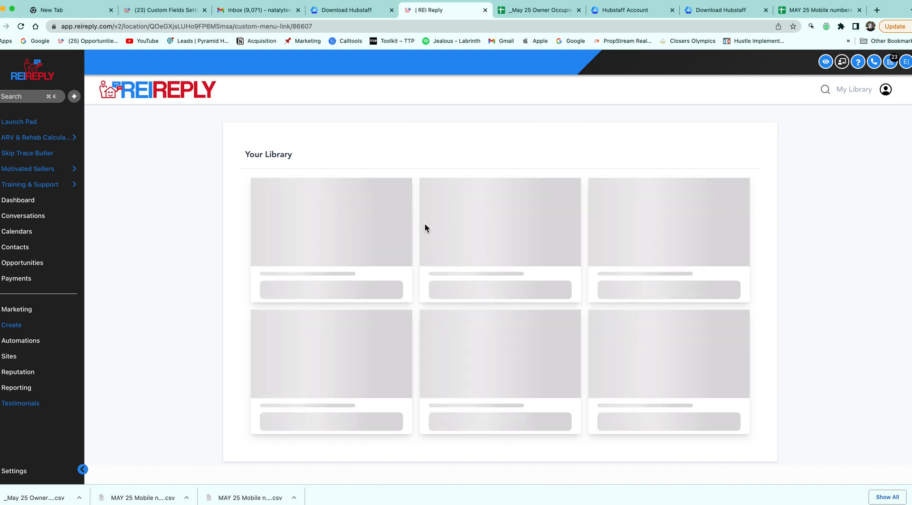
Open the REI Reply training course and its SMS marketing dos-and-don'ts lesson
mouse_move(350, 240)
left_click(336, 260)
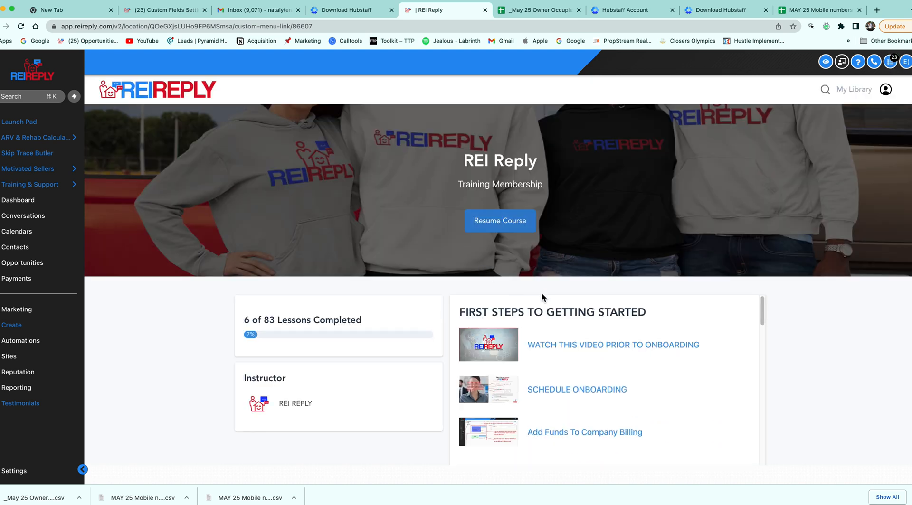
scroll(543, 299, "down", 1)
scroll(600, 318, "down", 1)
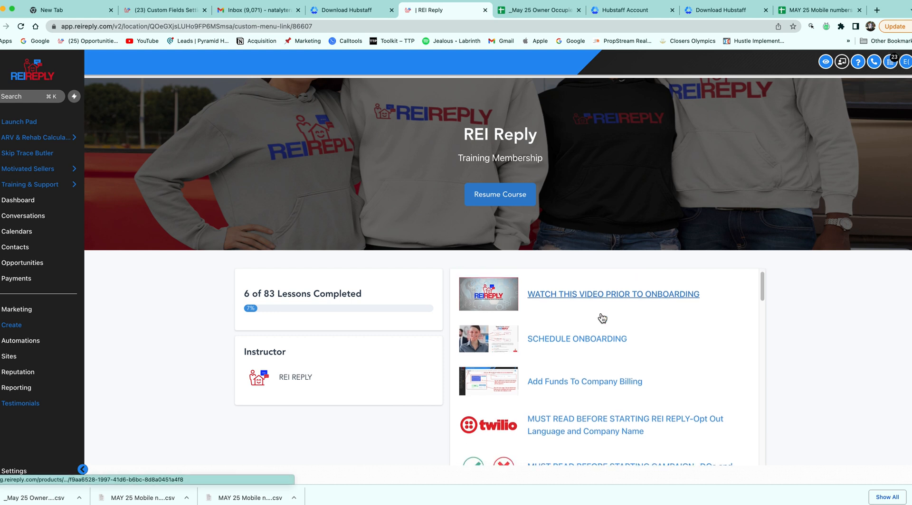
scroll(605, 331, "down", 3)
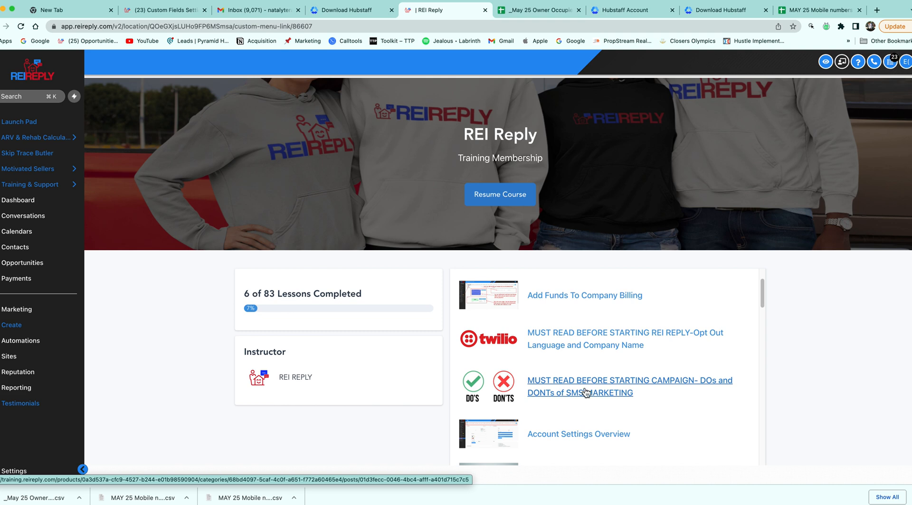
left_click(586, 393)
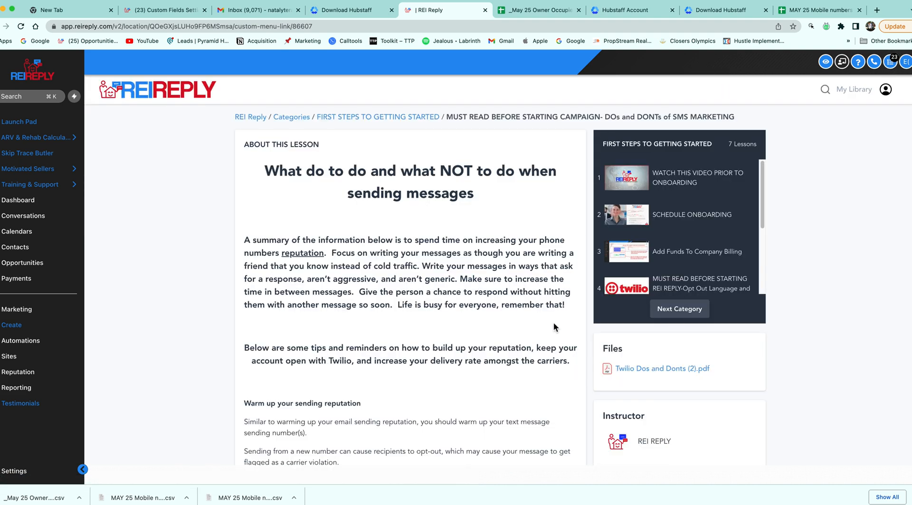
Read through the lesson and select the whole DO NOT USE KEYWORDS list
scroll(463, 276, "down", 2)
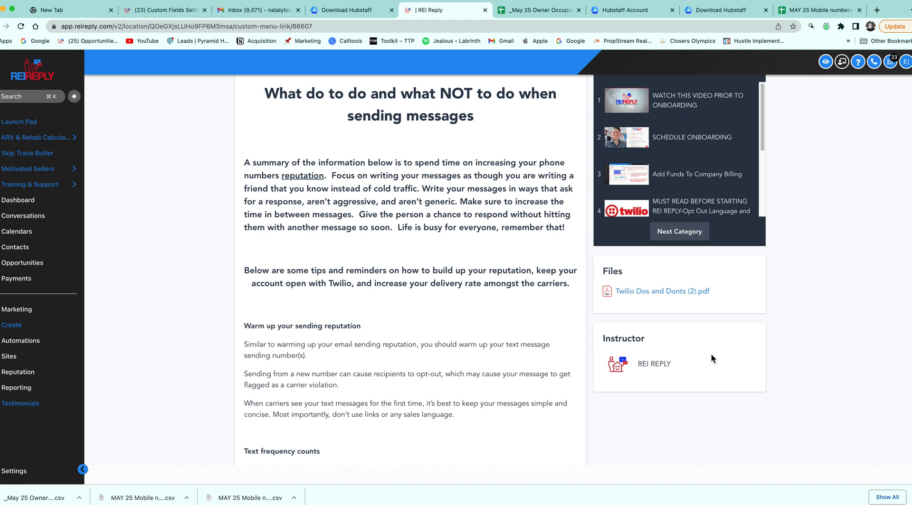
scroll(509, 331, "down", 5)
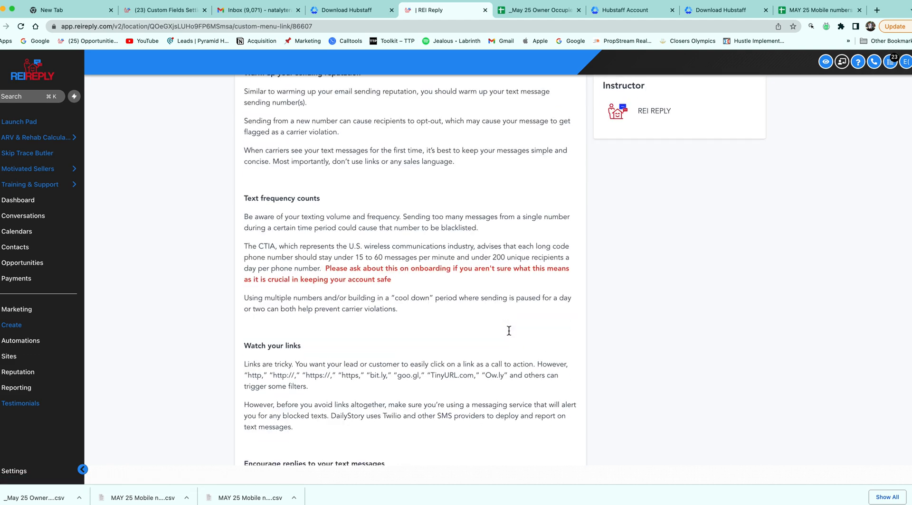
scroll(509, 331, "down", 18)
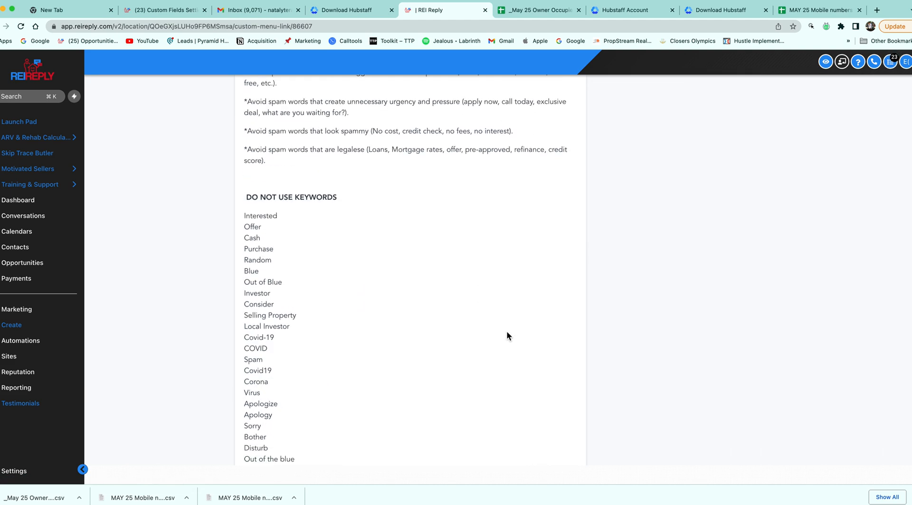
scroll(506, 332, "down", 5)
scroll(506, 332, "up", 2)
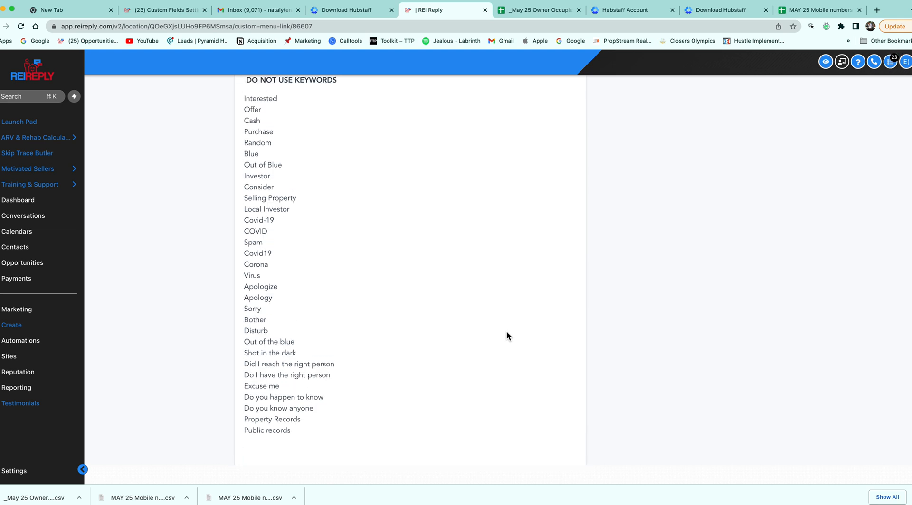
scroll(472, 311, "up", 1)
left_click_drag(248, 97, 348, 454)
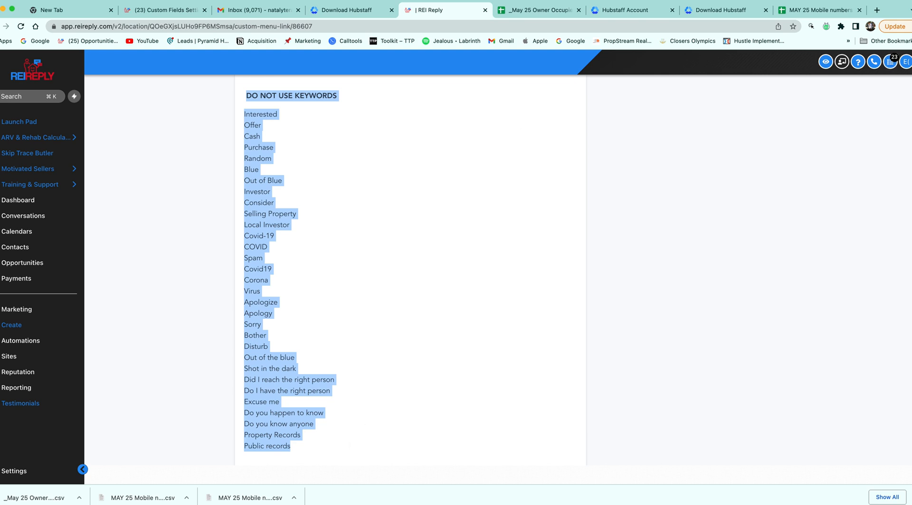
Open the Twilio Dos and Donts (2).pdf attachment from the lesson
scroll(345, 280, "up", 1)
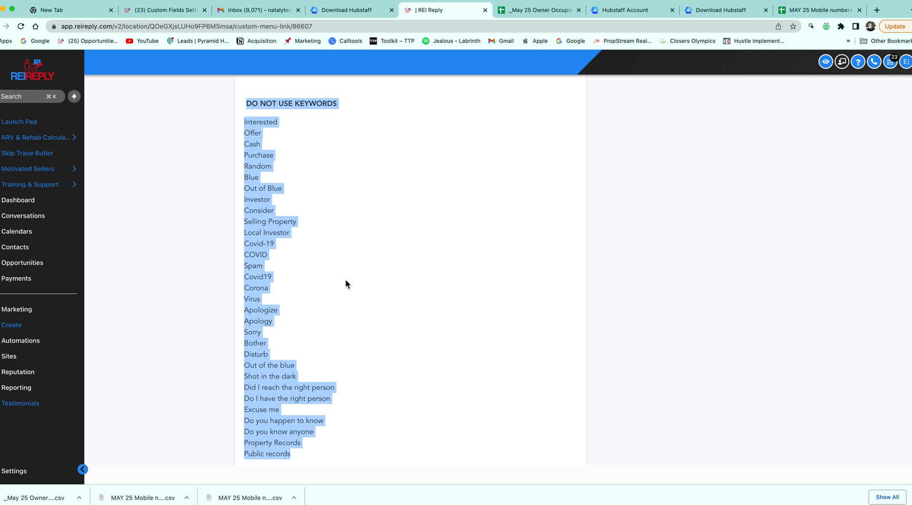
scroll(419, 120, "up", 5)
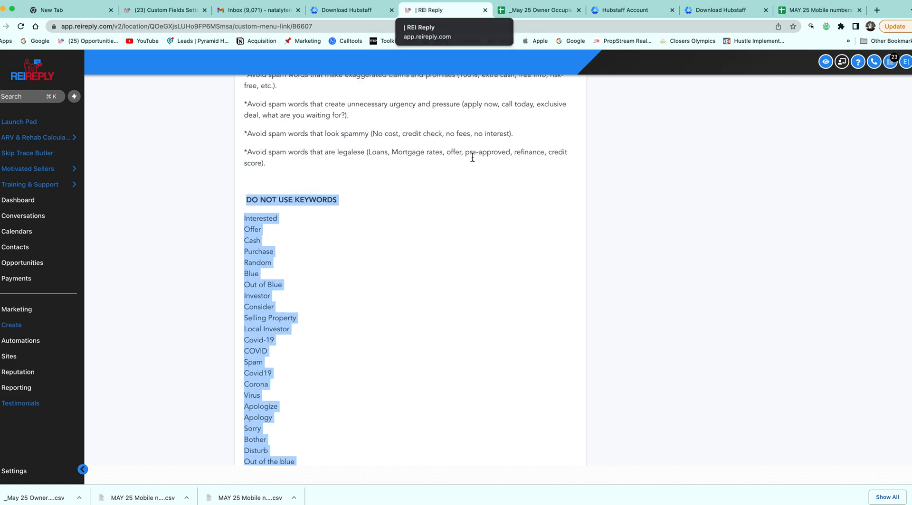
scroll(656, 277, "up", 15)
left_click(691, 371)
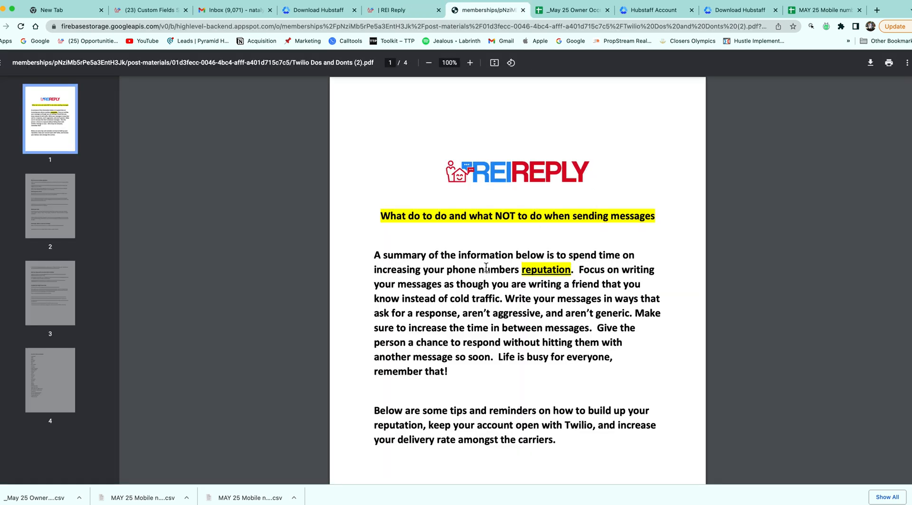
Read the Twilio PDF and select the exaggerated-claim spam word examples
scroll(492, 269, "down", 20)
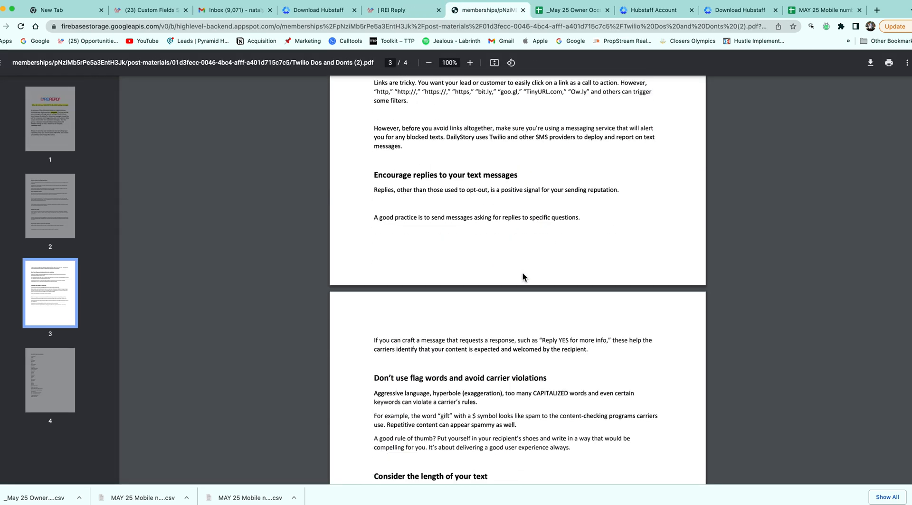
scroll(522, 276, "up", 5)
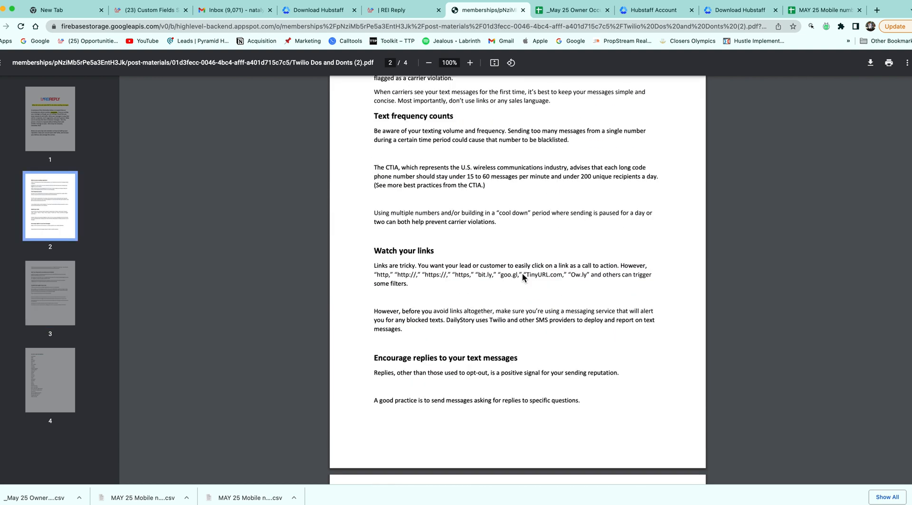
scroll(522, 277, "down", 5)
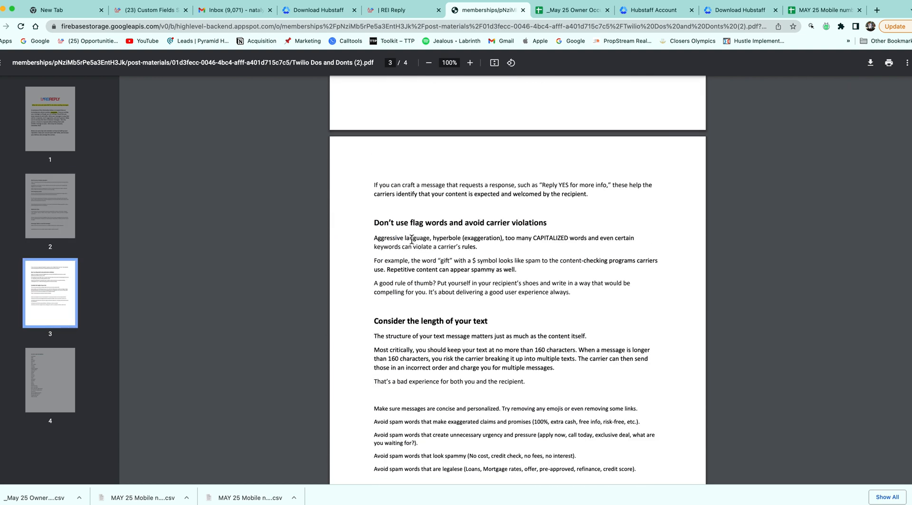
left_click_drag(472, 264, 496, 263)
scroll(501, 298, "down", 1)
scroll(501, 298, "down", 1)
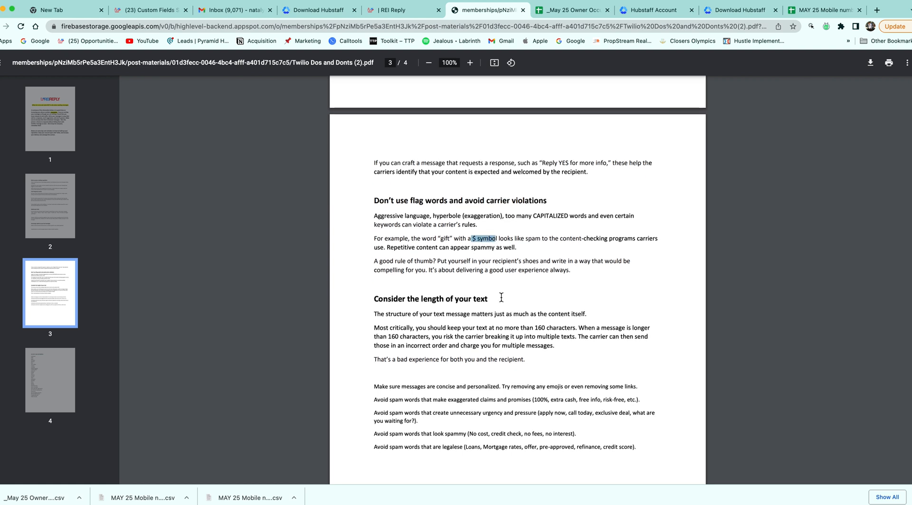
left_click_drag(530, 400, 626, 398)
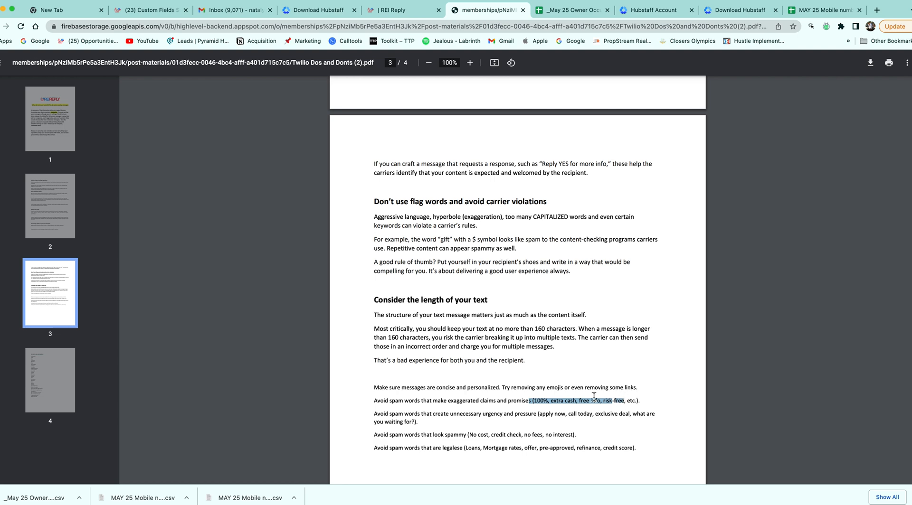
Scroll through the guide and mark the 200 unique recipients daily limit
scroll(558, 412, "down", 3)
scroll(558, 412, "down", 5)
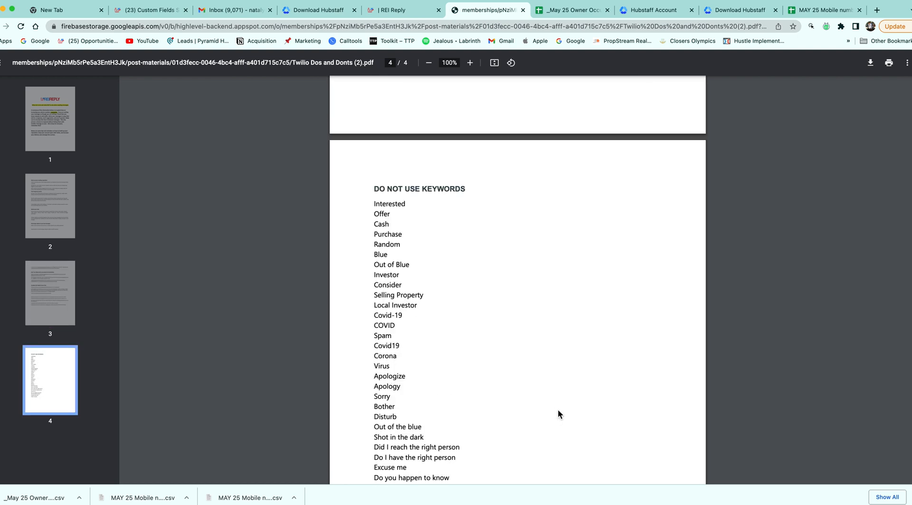
scroll(554, 406, "up", 10)
scroll(549, 374, "up", 3)
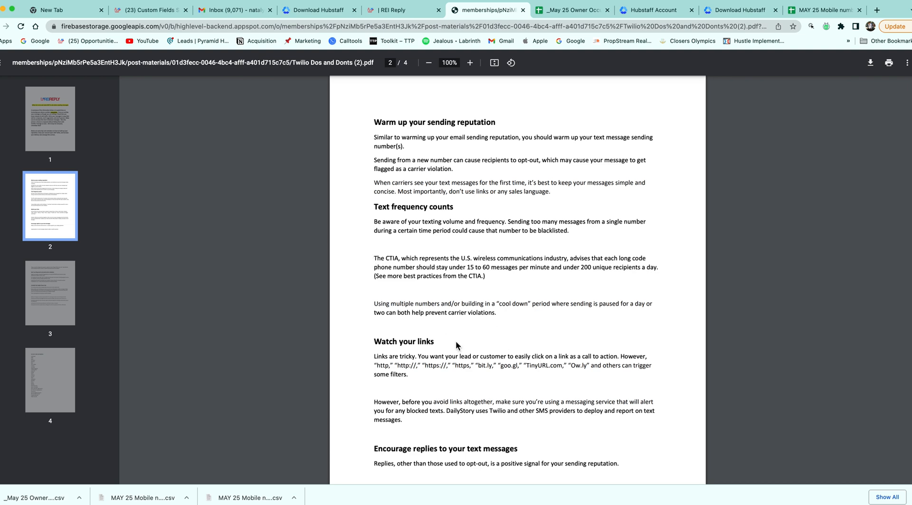
scroll(475, 374, "up", 3)
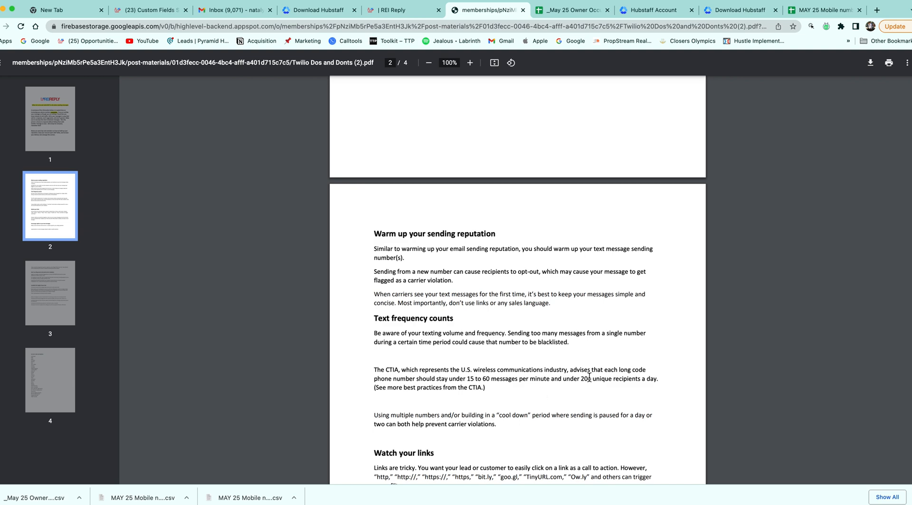
scroll(589, 377, "up", 10)
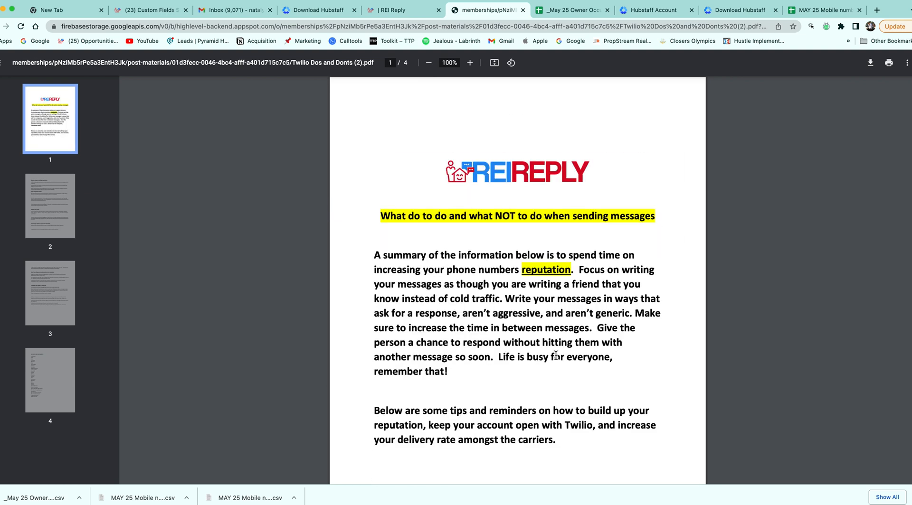
scroll(552, 354, "down", 10)
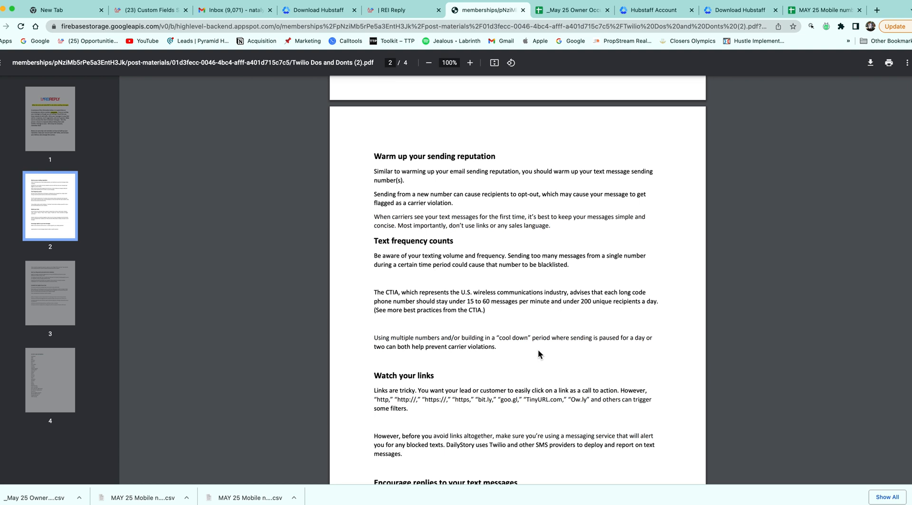
scroll(538, 354, "up", 10)
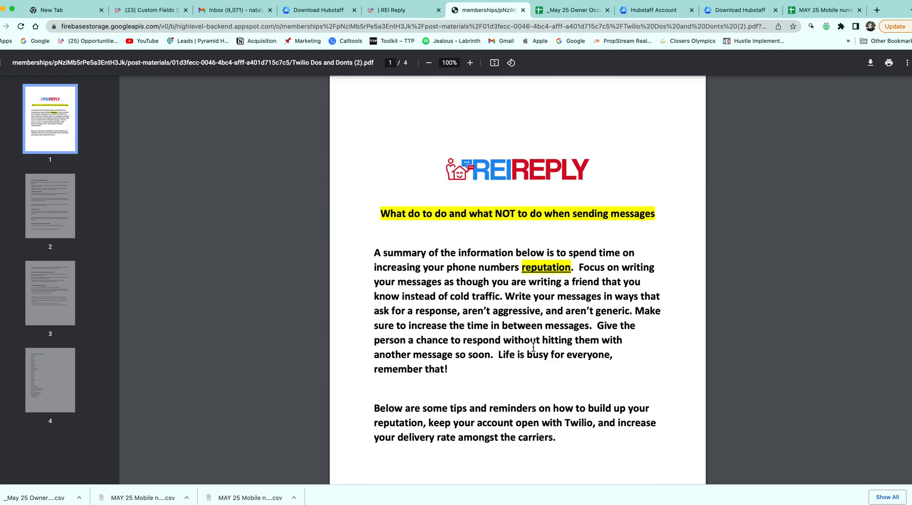
scroll(533, 347, "down", 10)
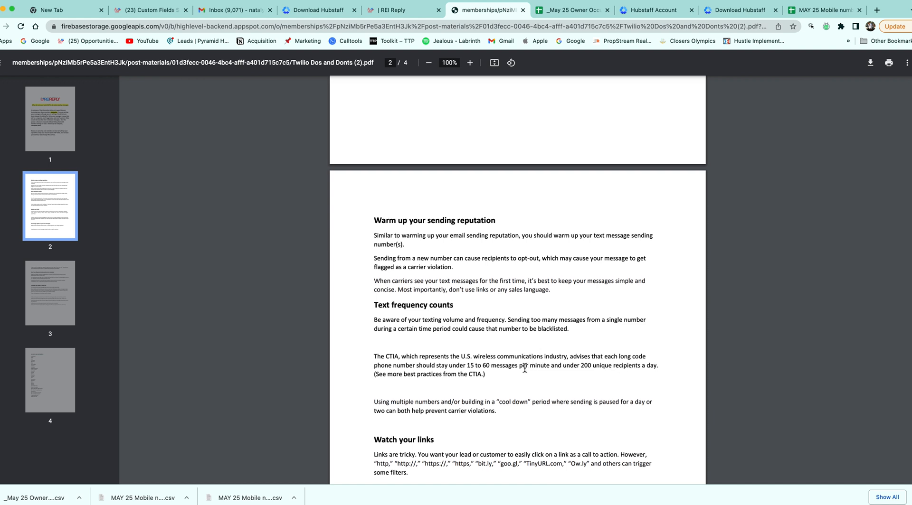
left_click_drag(581, 366, 614, 367)
Mark the tip about avoiding spam words on page 3, then return to the REI Reply lesson
scroll(501, 203, "up", 1)
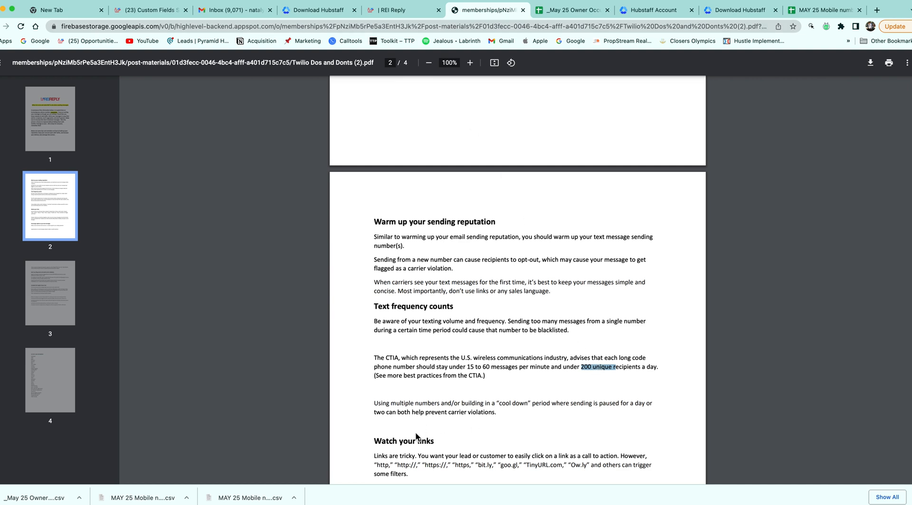
scroll(416, 437, "down", 10)
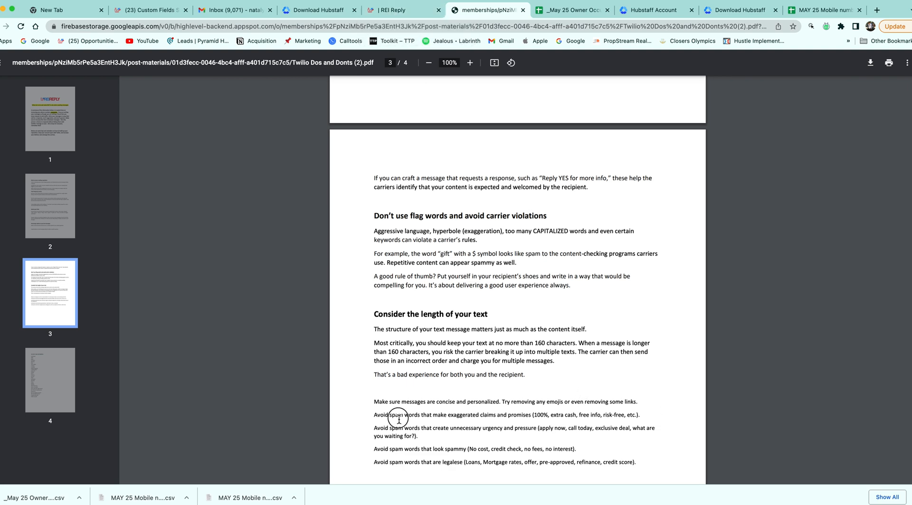
left_click_drag(394, 416, 636, 404)
left_click(401, 10)
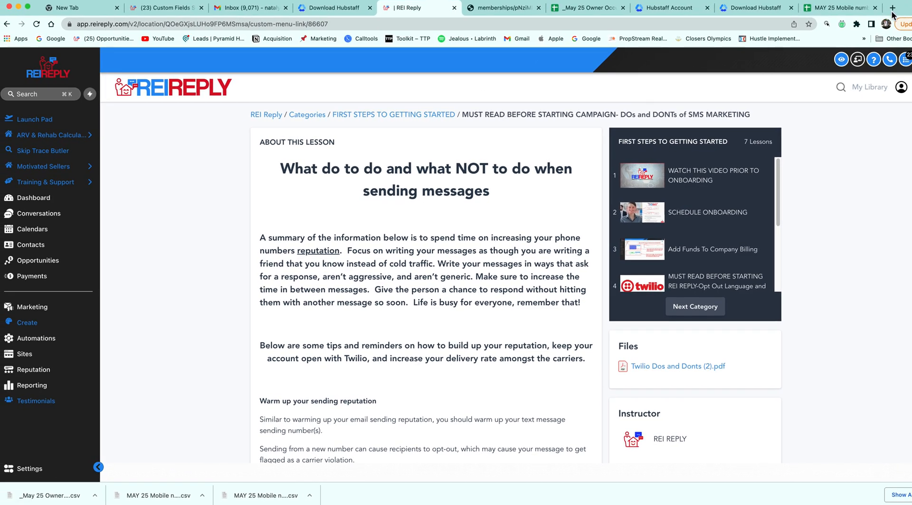
Go to Automations > Campaigns, start Create Campaign, then close the new campaign form unsaved
left_click(47, 344)
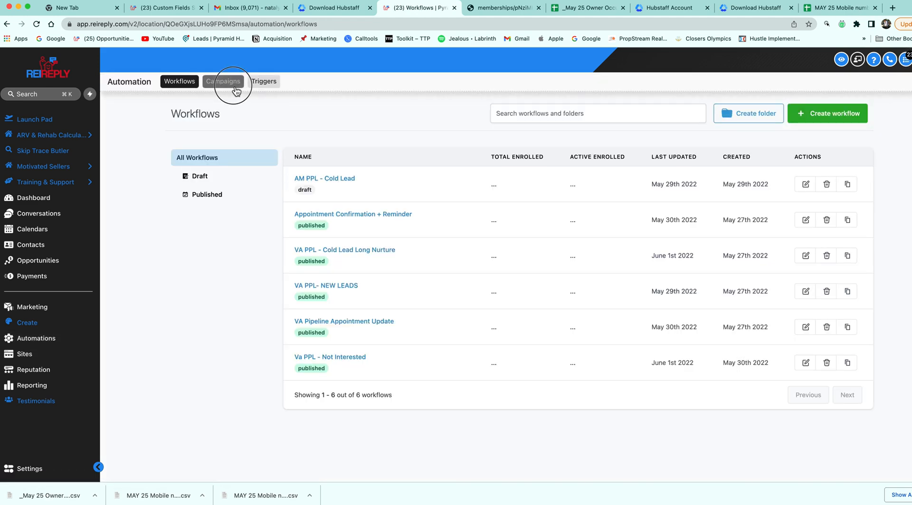
left_click(232, 85)
scroll(349, 333, "down", 15)
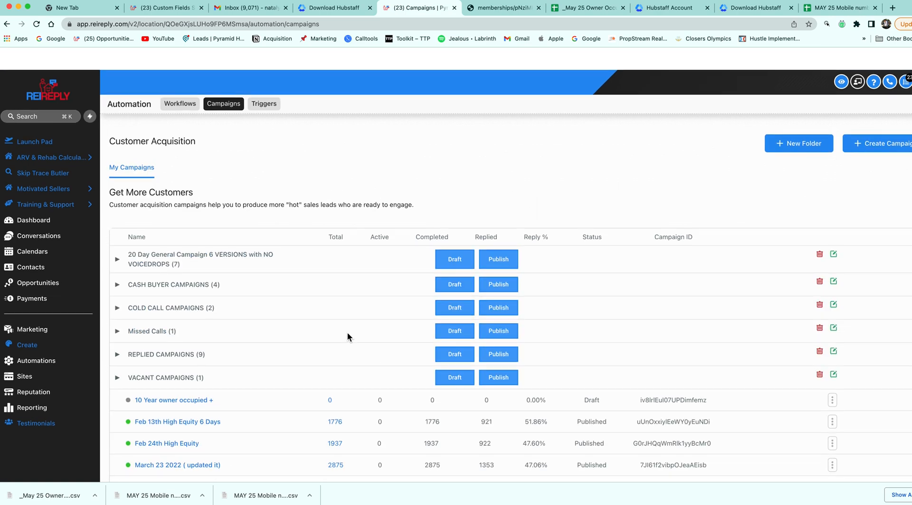
scroll(346, 331, "down", 1)
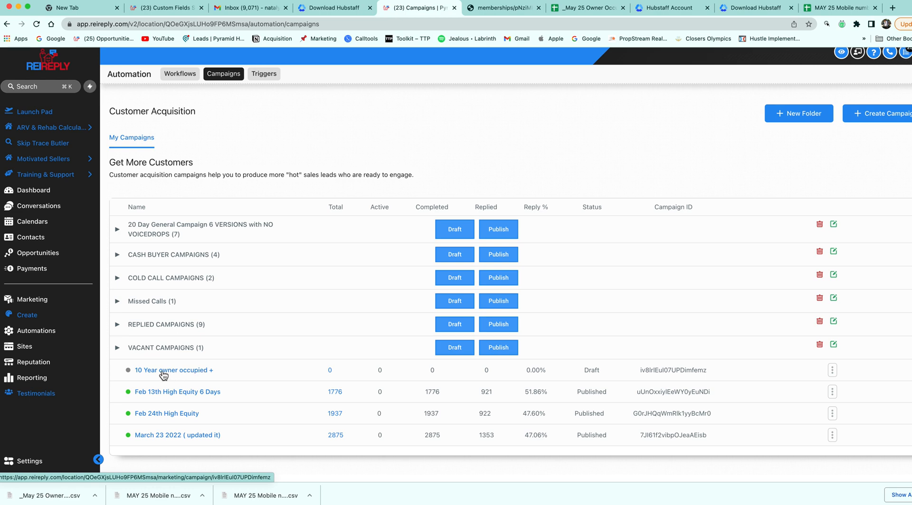
left_click(899, 119)
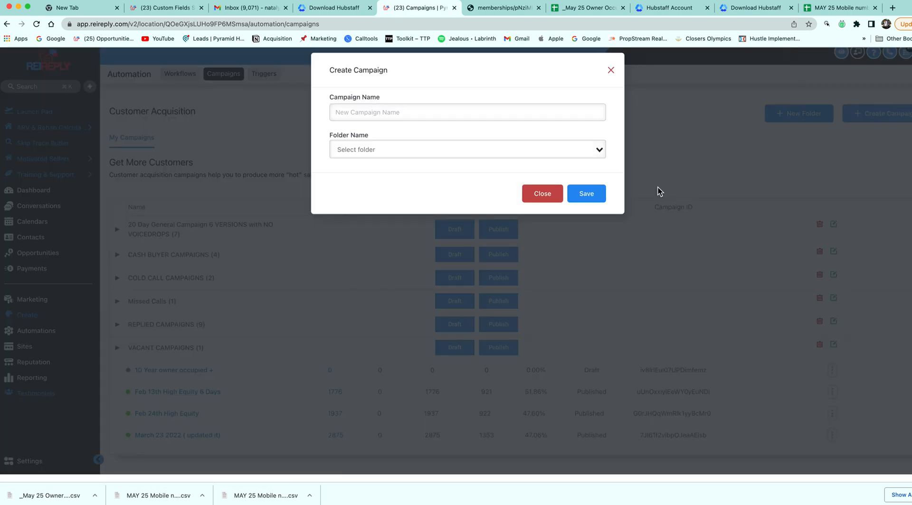
left_click(614, 72)
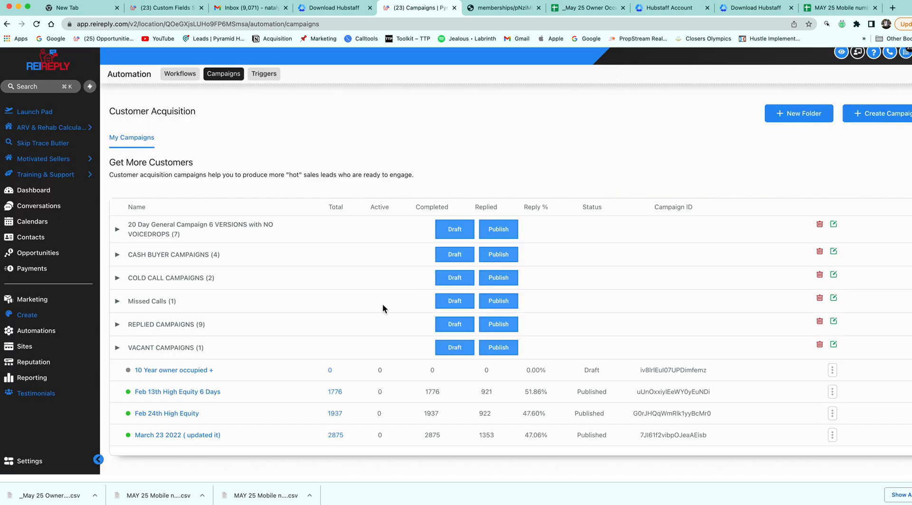
Open the 10 Year owner occupied + campaign and expand its Campaign Configuration
left_click(199, 370)
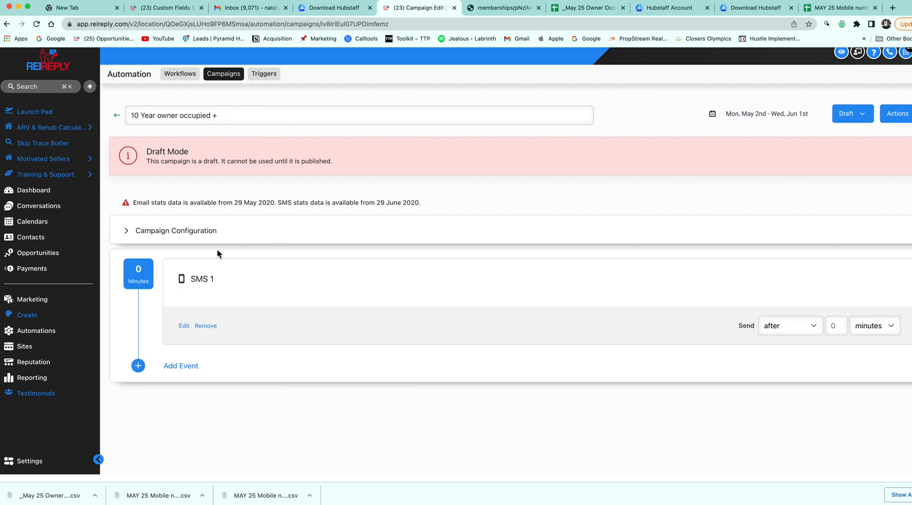
left_click(182, 235)
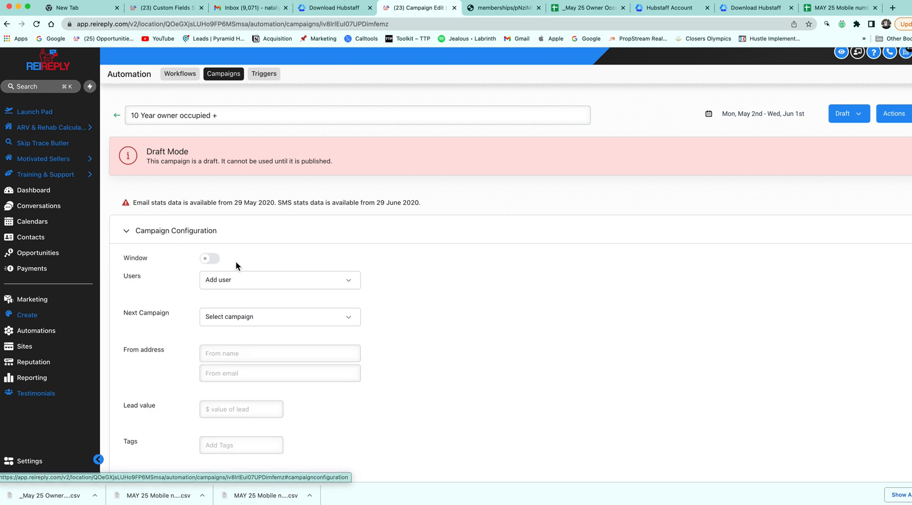
scroll(235, 261, "down", 1)
Assign five sending users to the campaign from the Add user list
left_click(238, 261)
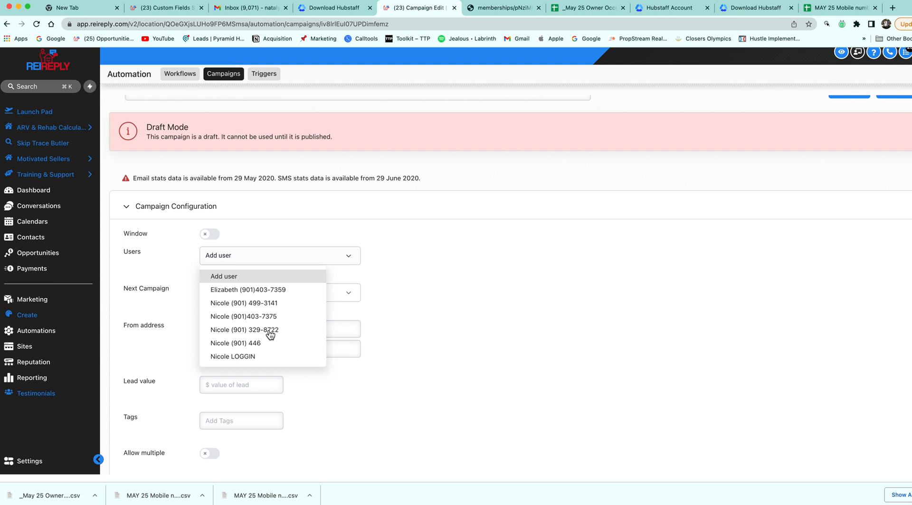
left_click(252, 358)
left_click(270, 262)
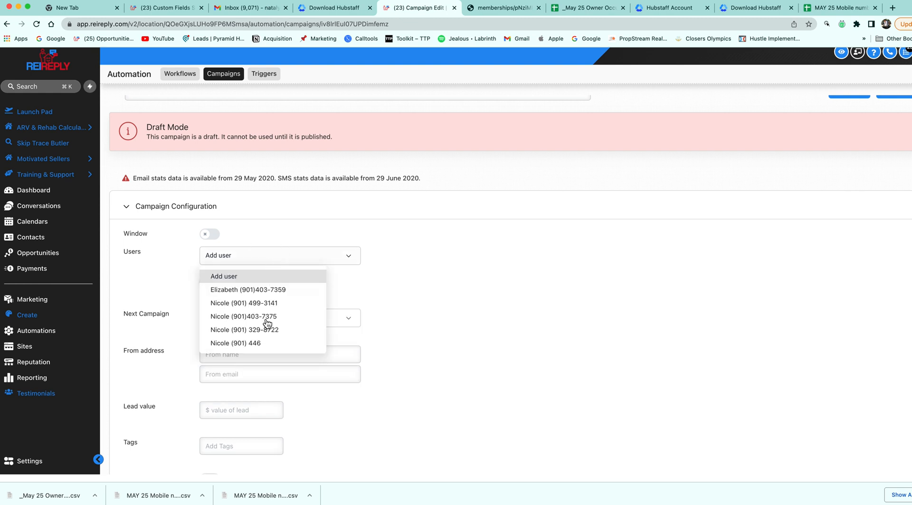
left_click(260, 344)
left_click(266, 261)
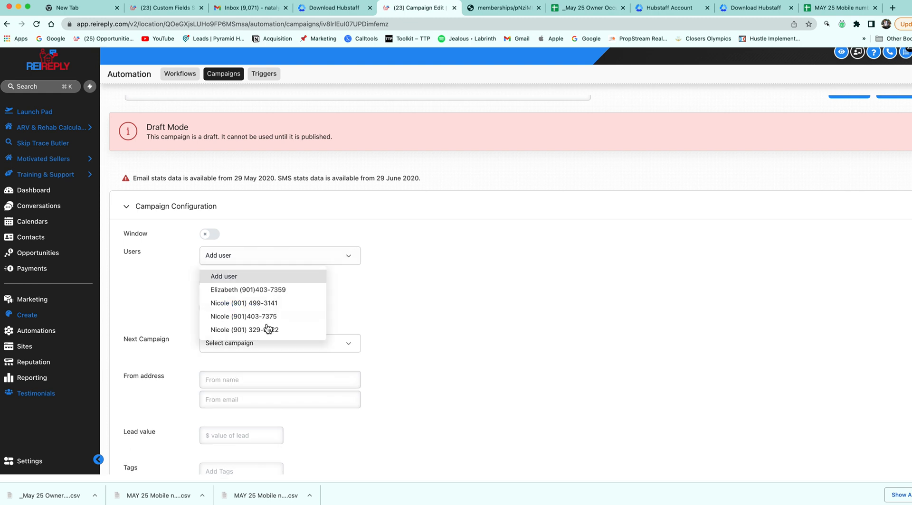
left_click(264, 330)
left_click(265, 259)
left_click(271, 317)
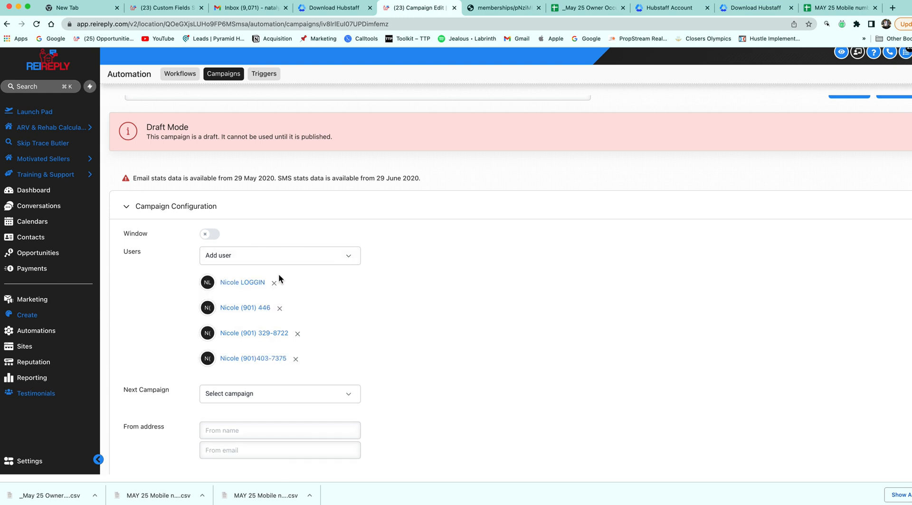
left_click(285, 259)
left_click(281, 303)
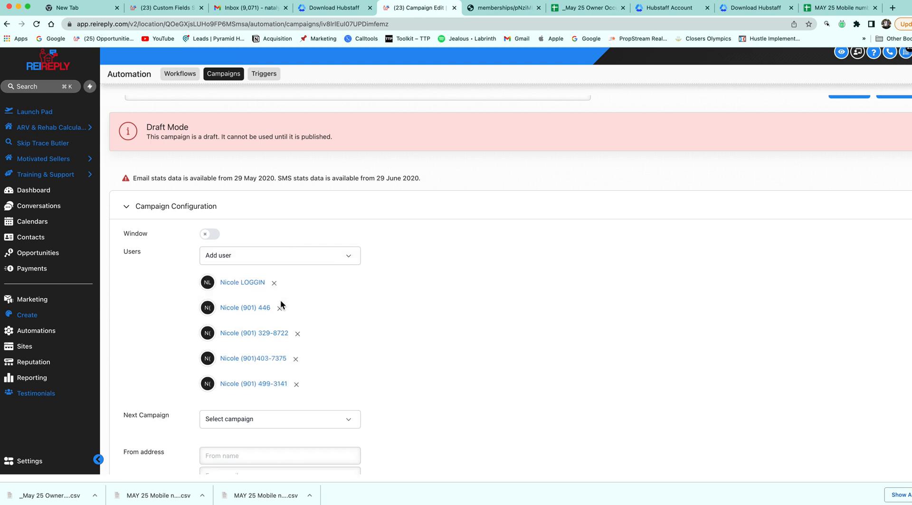
left_click(301, 260)
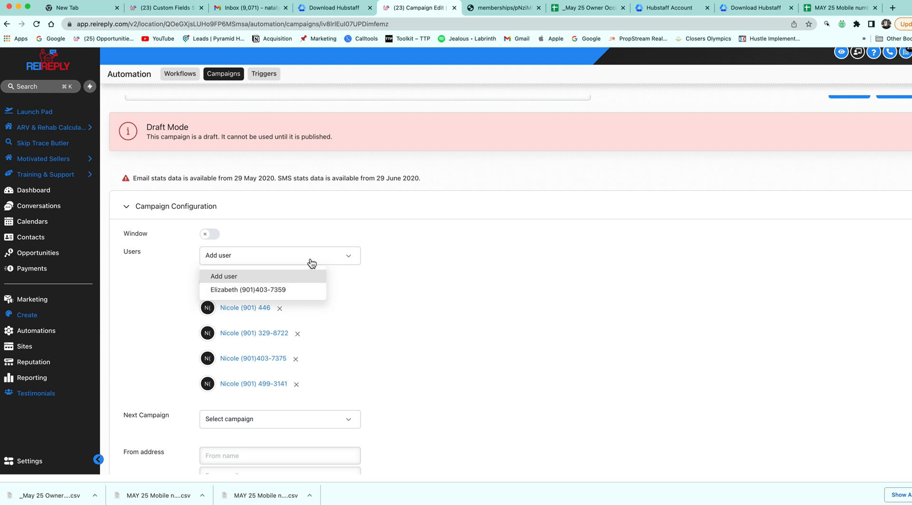
left_click(373, 241)
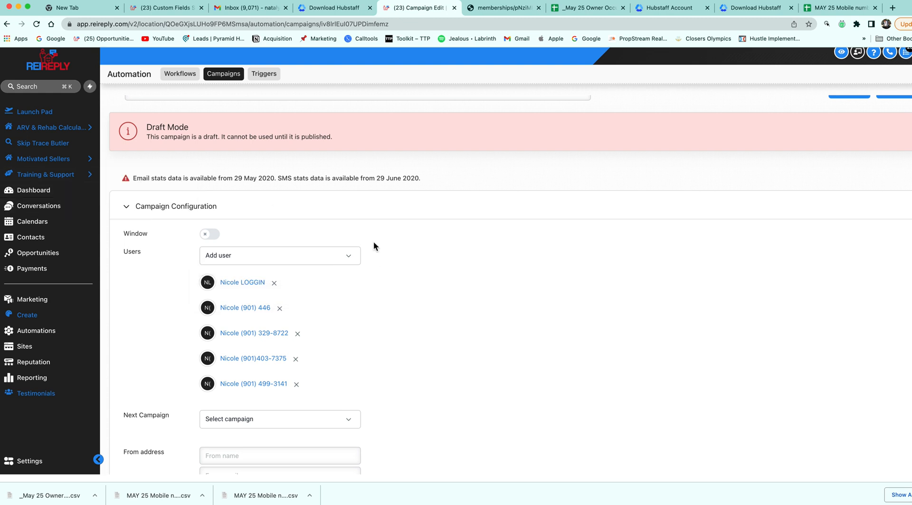
Leave the sending time window off, enable Stop on response, and save the configuration
scroll(289, 333, "down", 3)
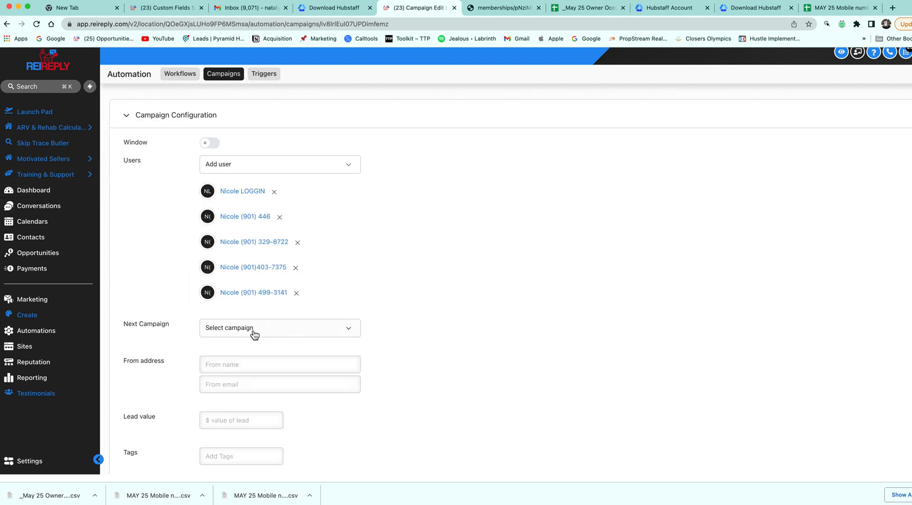
scroll(254, 336, "down", 1)
scroll(254, 336, "down", 2)
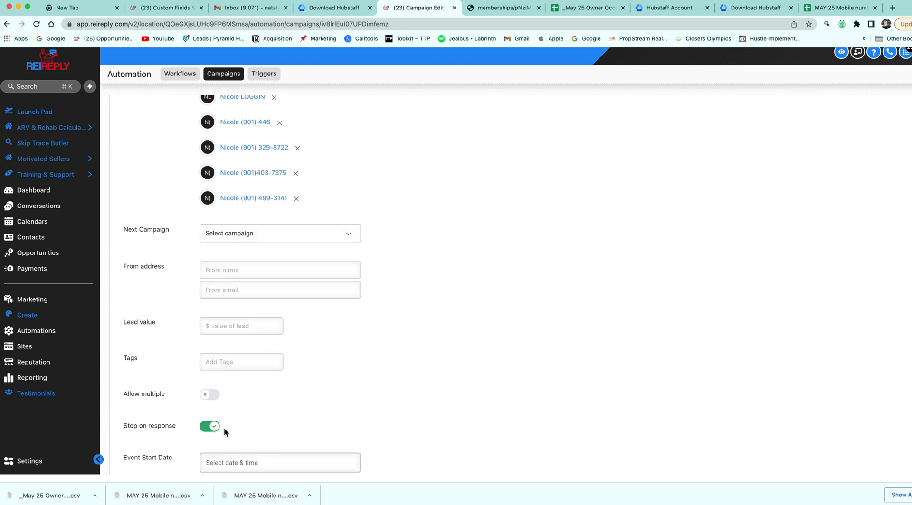
scroll(238, 439, "down", 2)
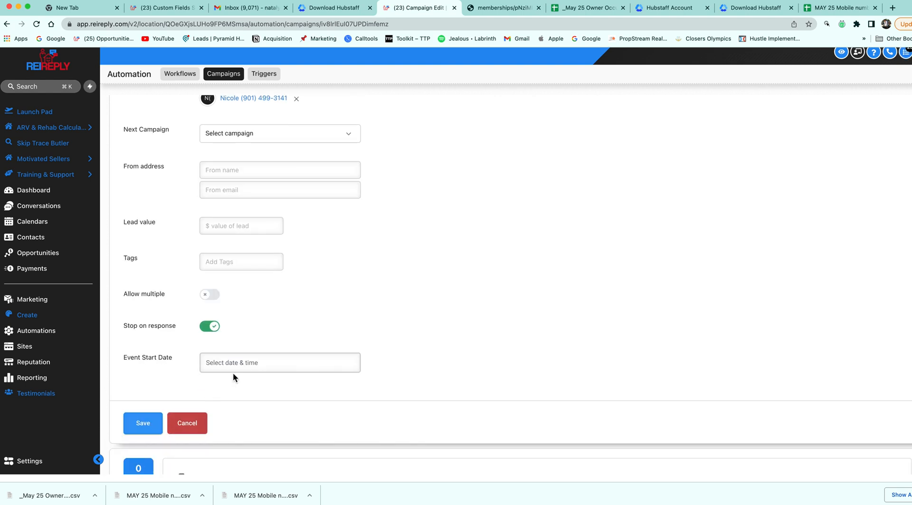
scroll(233, 375, "up", 6)
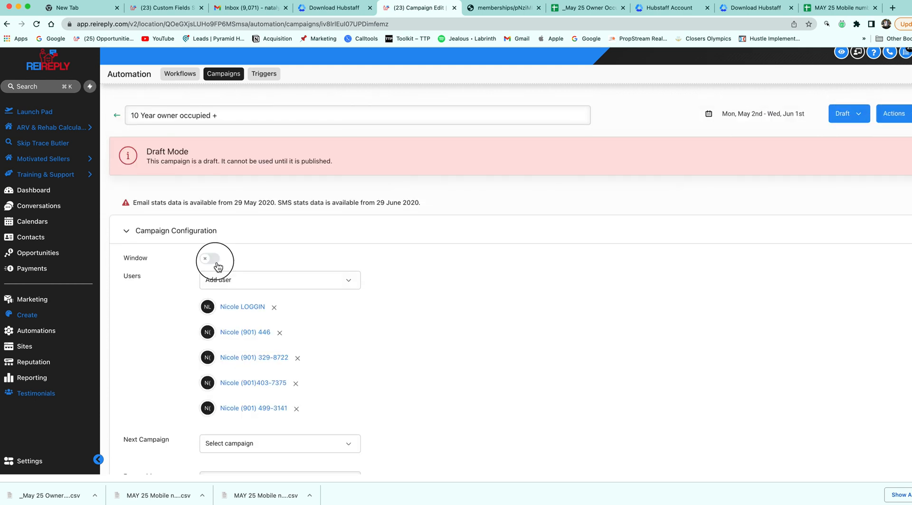
left_click(214, 260)
left_click(215, 260)
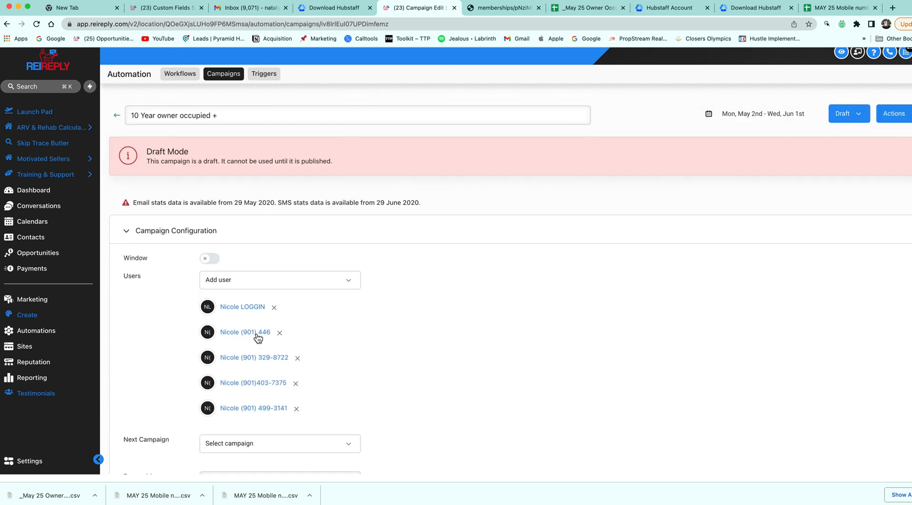
scroll(257, 338, "down", 2)
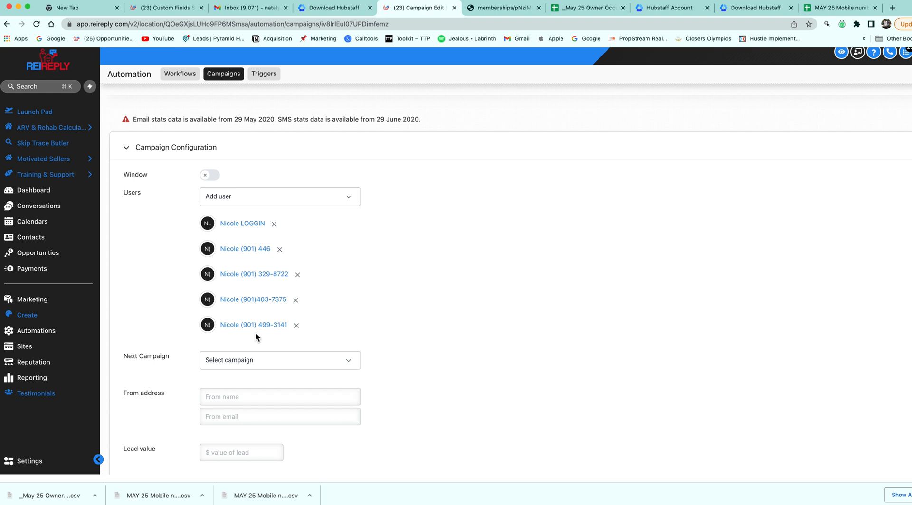
scroll(255, 332, "down", 4)
left_click(212, 380)
scroll(200, 389, "down", 1)
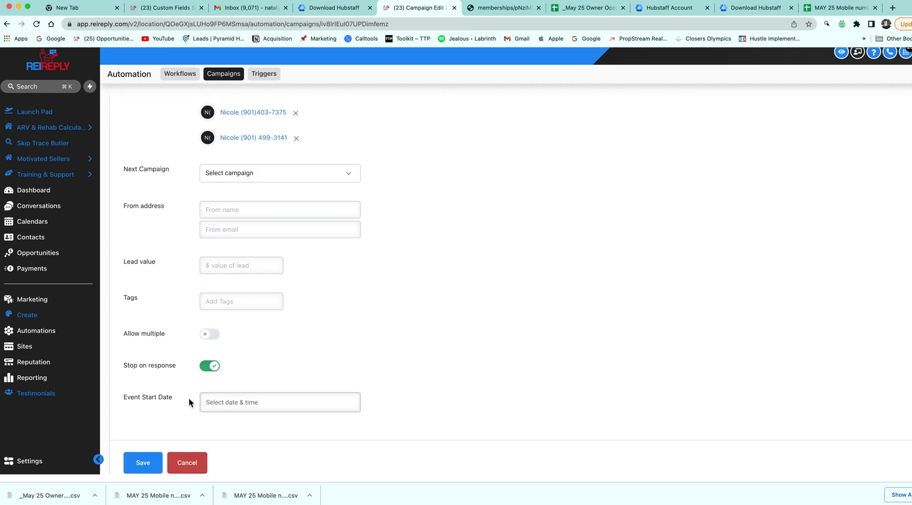
left_click(144, 463)
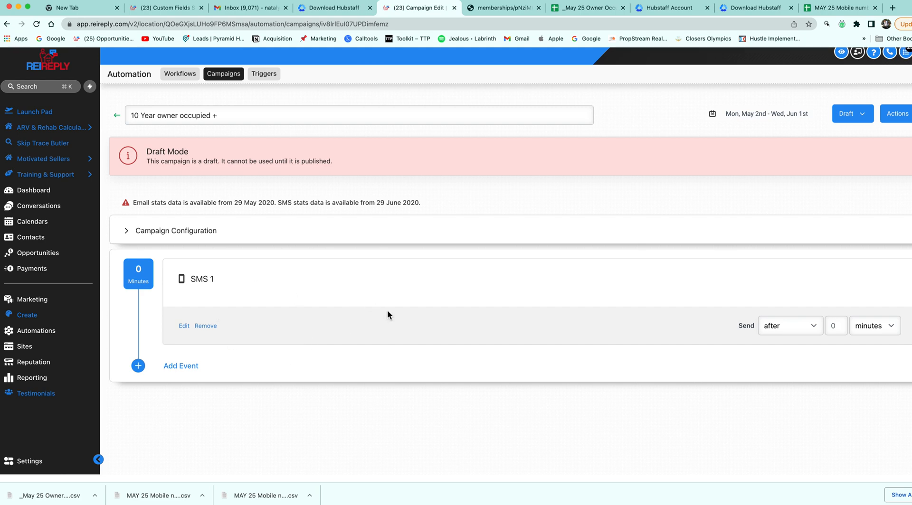
Pull the Twilio Dos and Donts PDF tab out into its own window
left_click(511, 12)
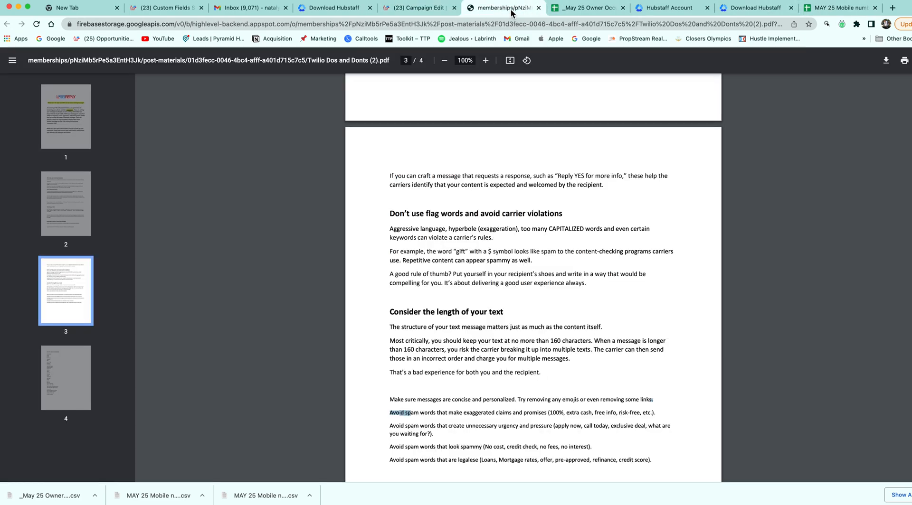
scroll(538, 264, "down", 10)
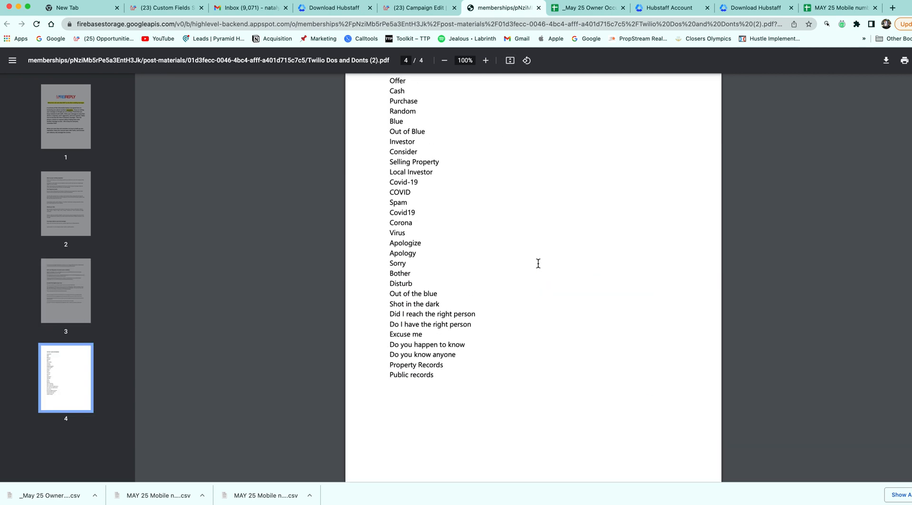
scroll(539, 264, "up", 2)
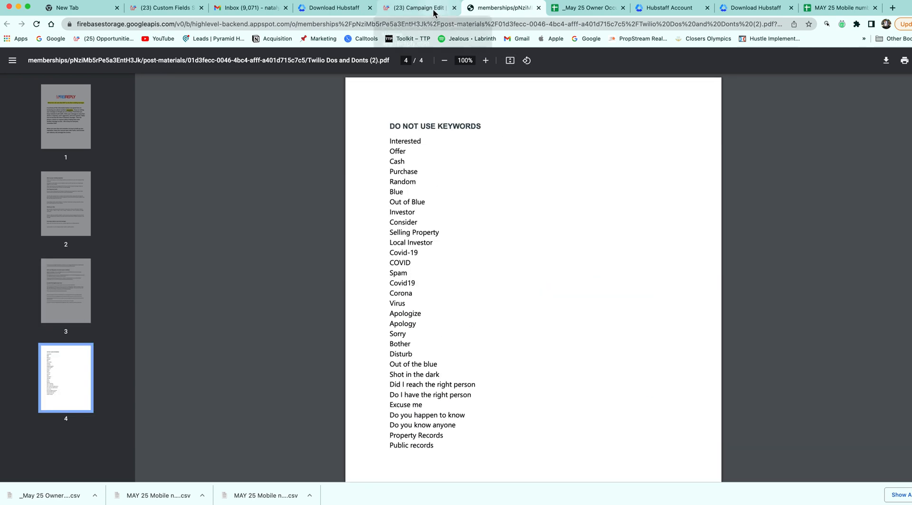
left_click(433, 11)
left_click(504, 9)
left_click_drag(503, 9, 726, 42)
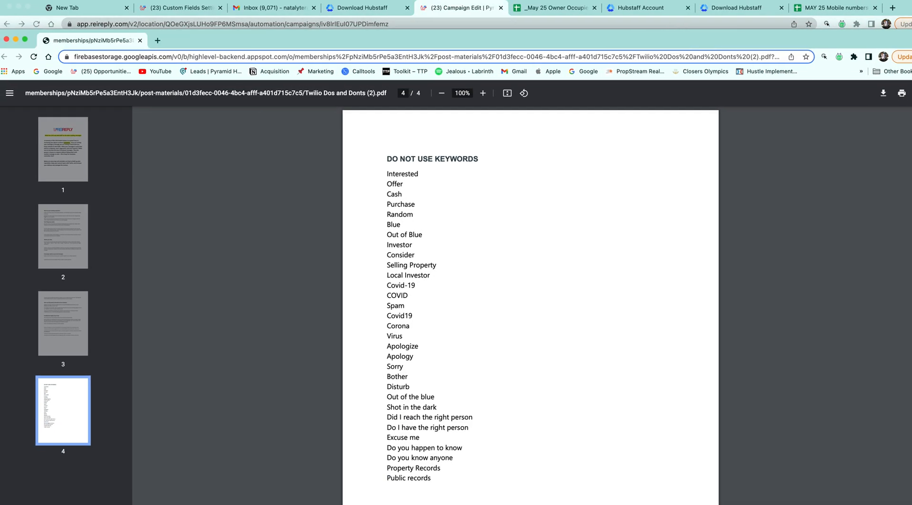
Arrange the windows so the campaign editor sits over the keyword PDF
left_click_drag(910, 171, 384, 233)
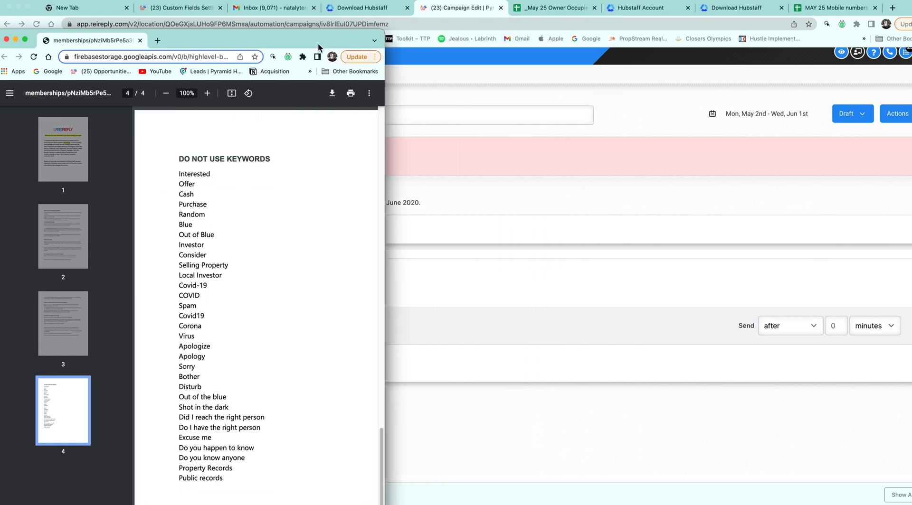
left_click_drag(319, 39, 188, 2)
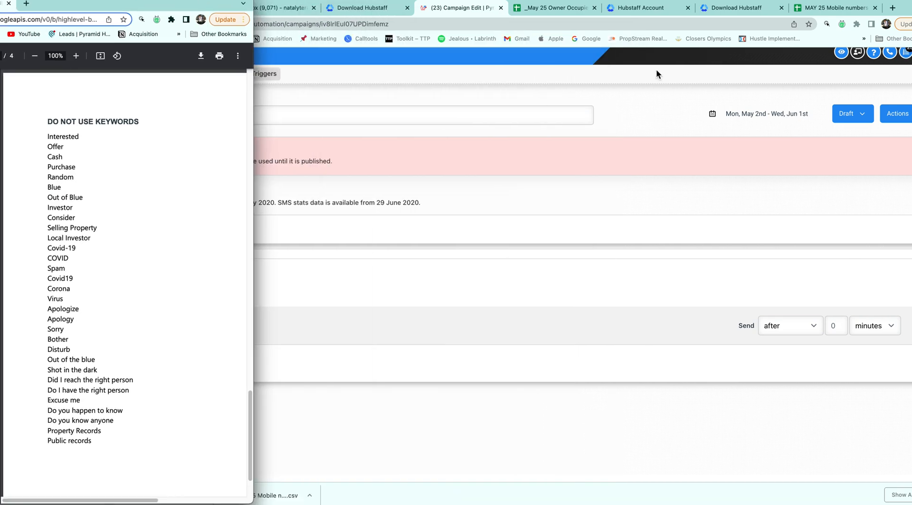
left_click_drag(695, 5, 827, 4)
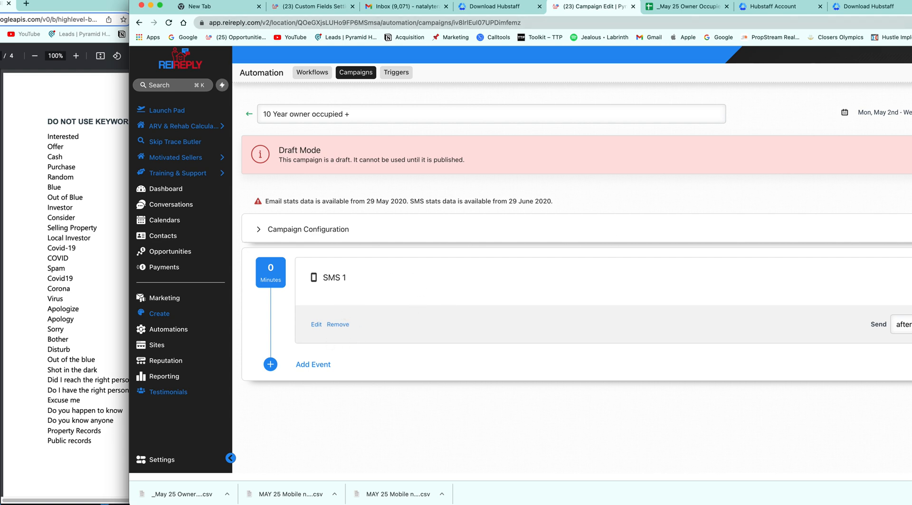
left_click_drag(911, 5, 867, 2)
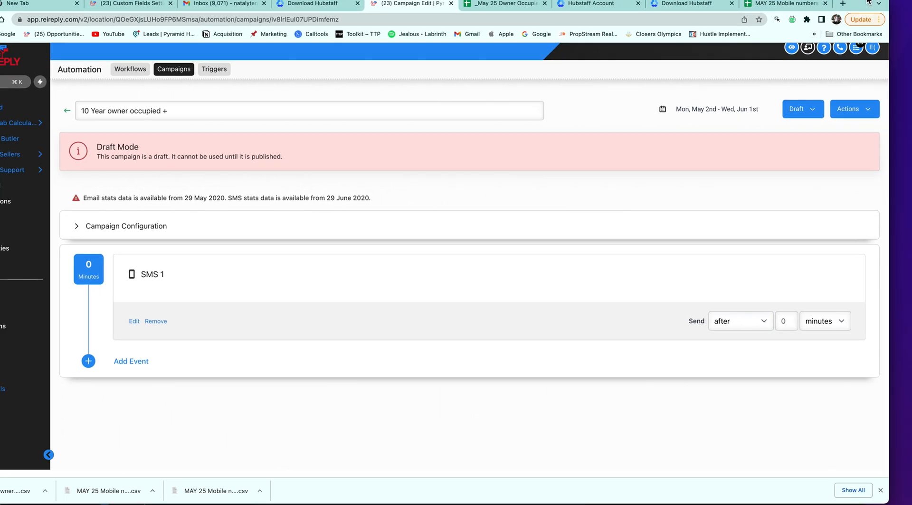
Remove the old SMS 1 event and add a new SMS event in its place
left_click(121, 362)
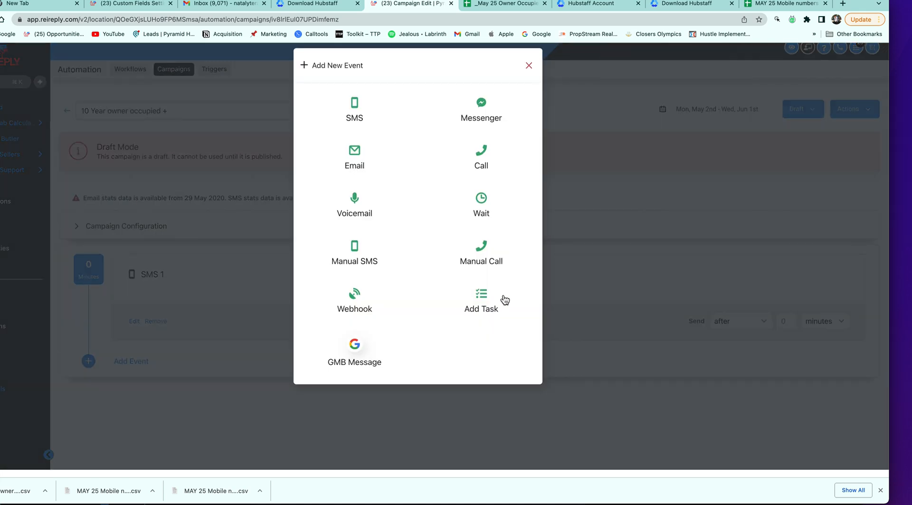
left_click(580, 243)
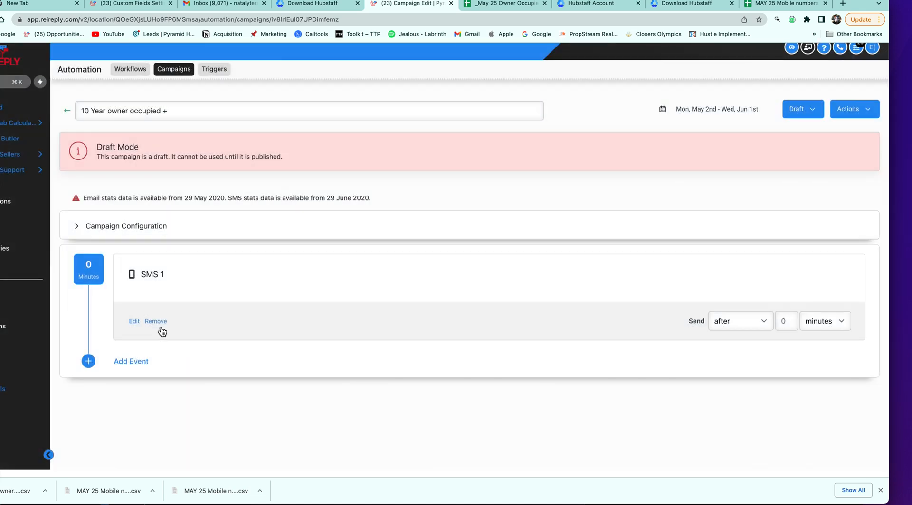
left_click(156, 321)
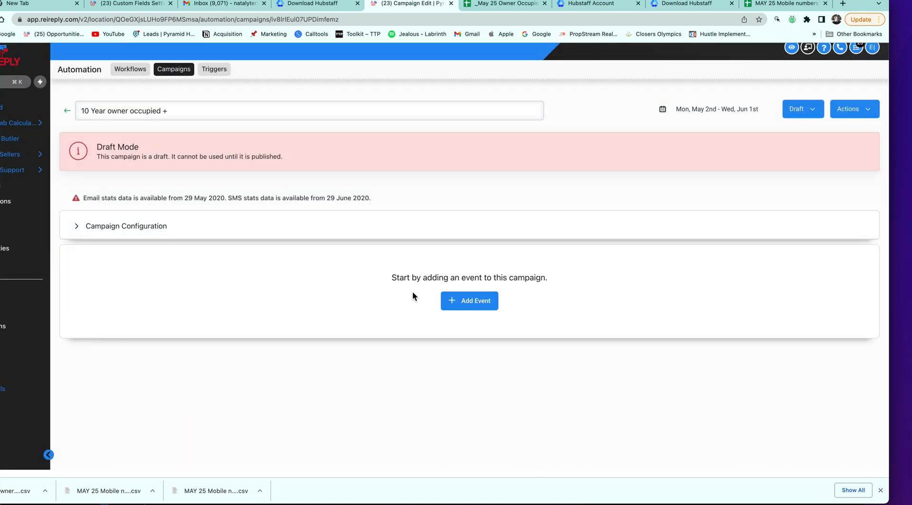
left_click(464, 300)
left_click(364, 118)
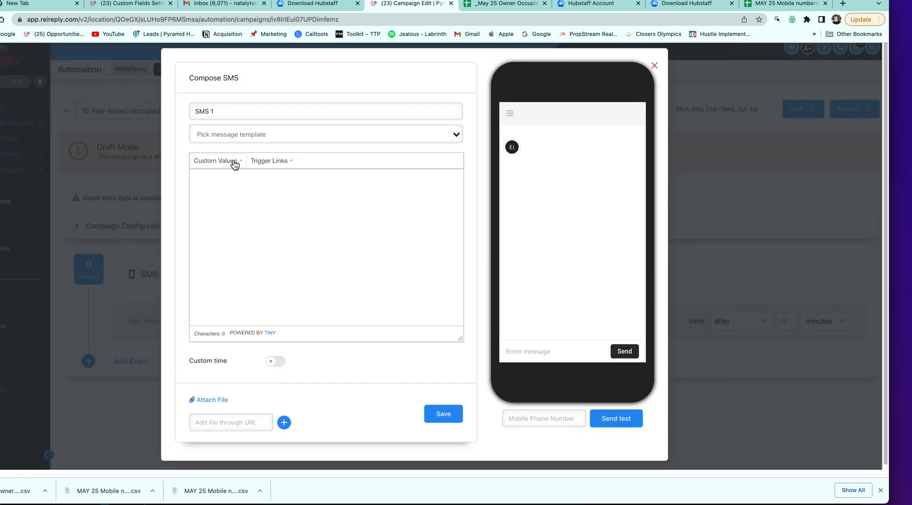
Write "Hello! You wouldn't happen to own" and insert the Contact > Address 1 custom value
left_click(223, 180)
type("Hello")
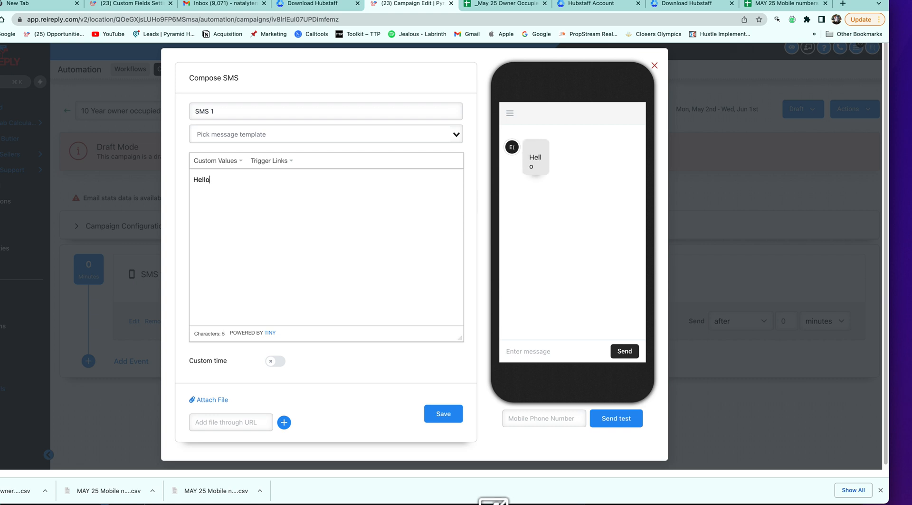
type("! You wouldn")
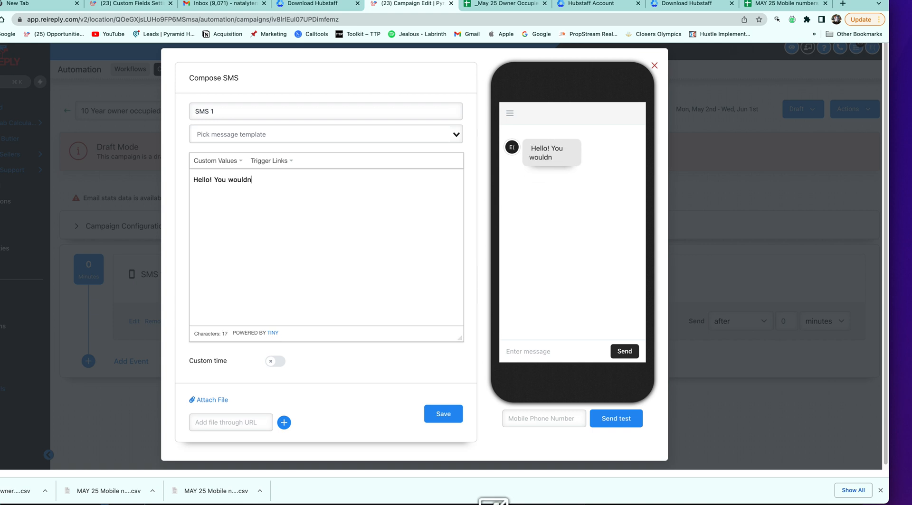
type("'t happen t o")
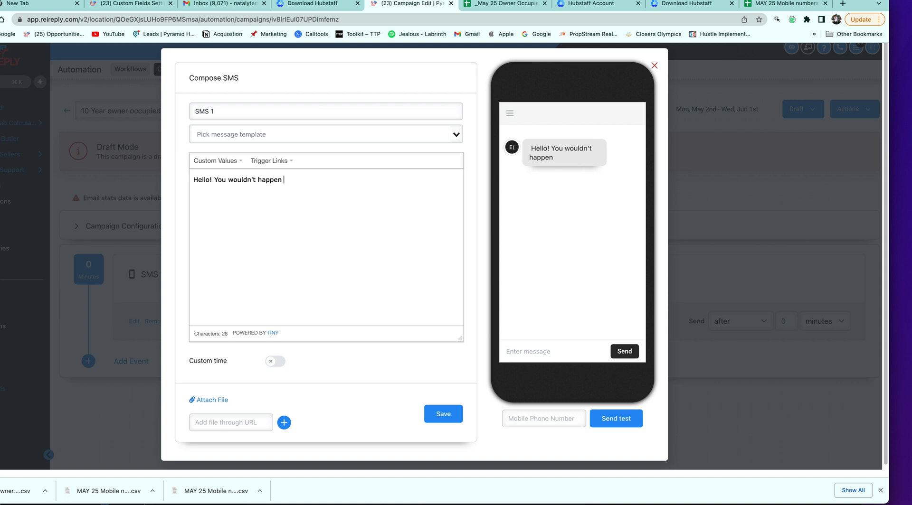
key("BackSpace")
key("BackSpace")
type("o own")
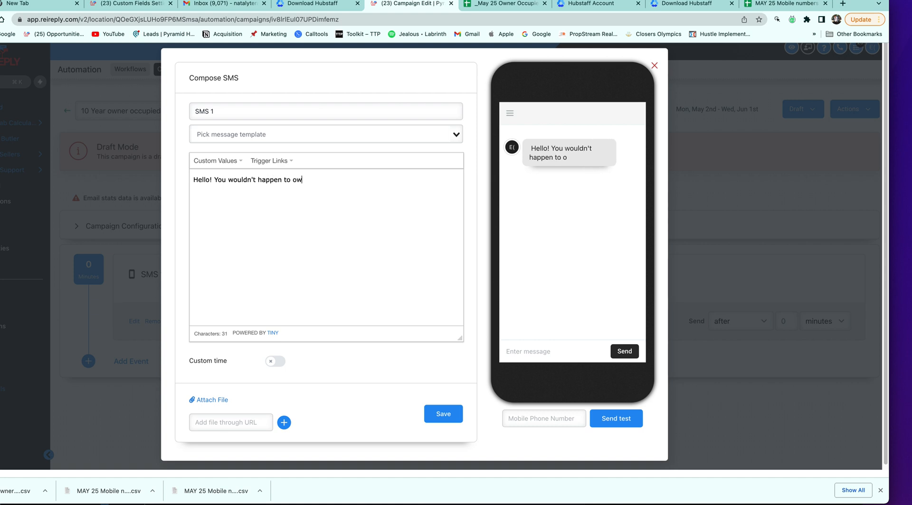
left_click(239, 166)
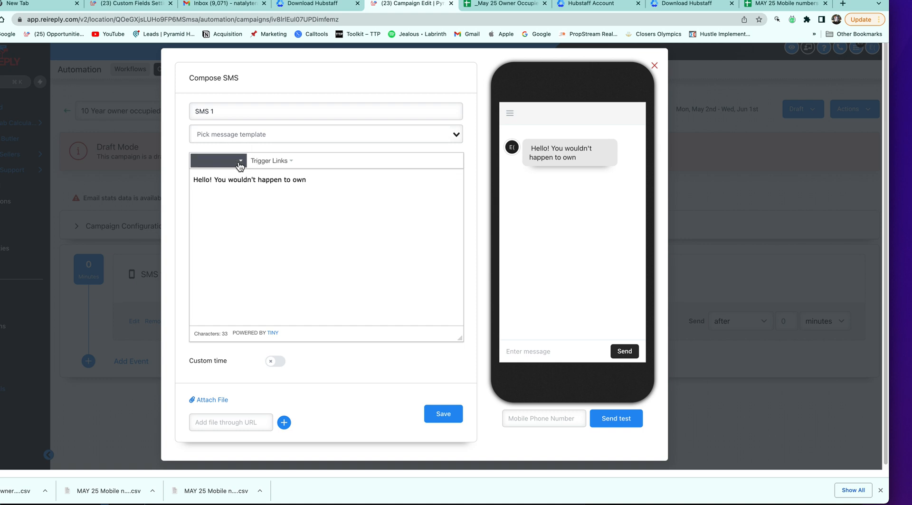
mouse_move(239, 178)
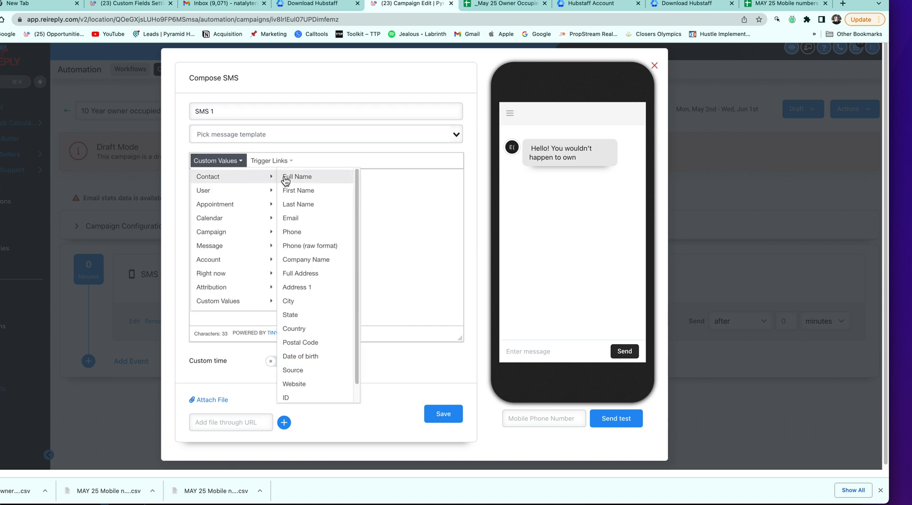
mouse_move(207, 195)
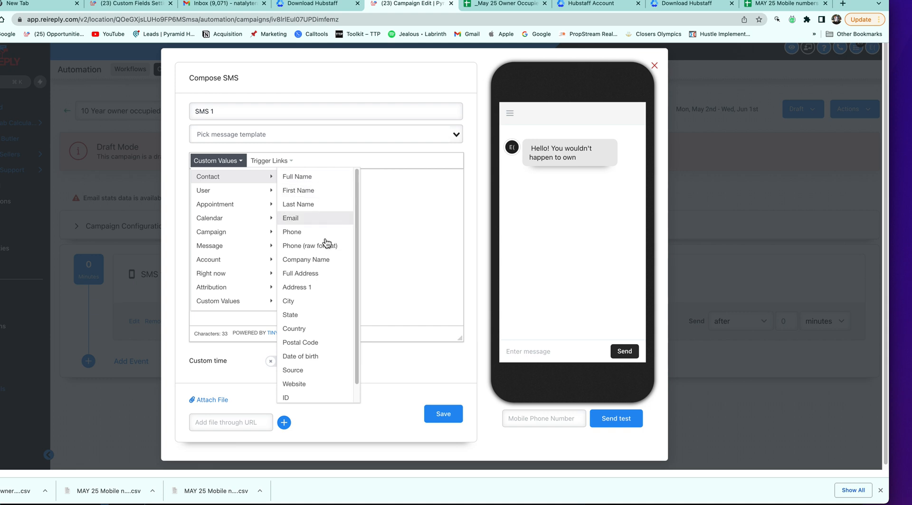
left_click(313, 287)
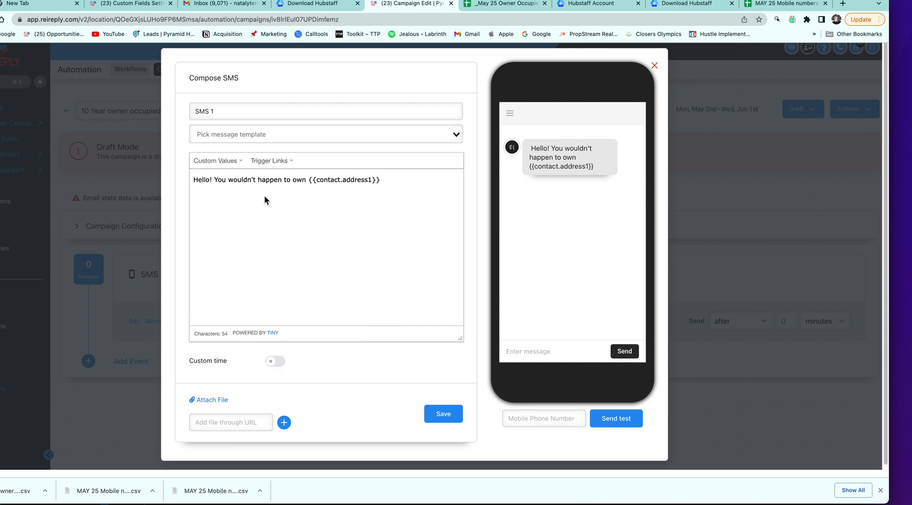
left_click(212, 179)
End the message with '?', enter the test mobile phone number, and send a test SMS
left_click(400, 179)
type("?")
left_click(522, 421)
left_click(512, 419)
key("BackSpace")
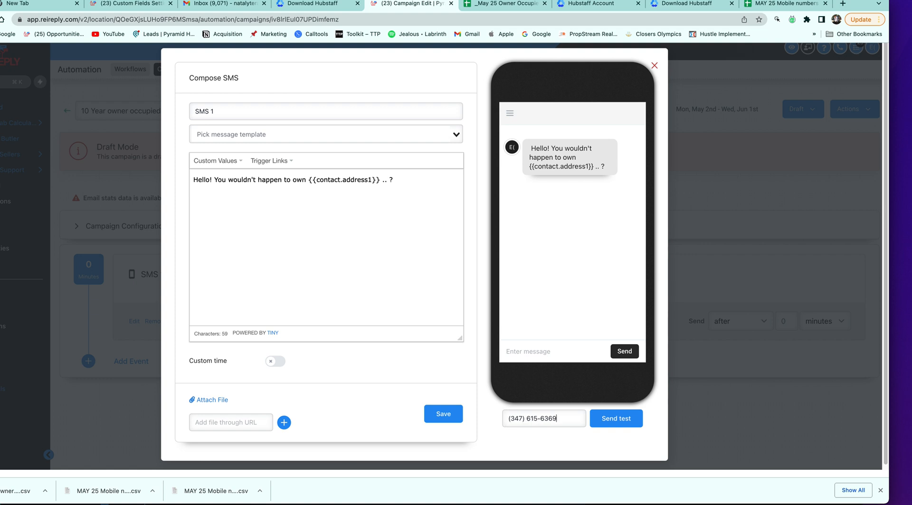
left_click(601, 422)
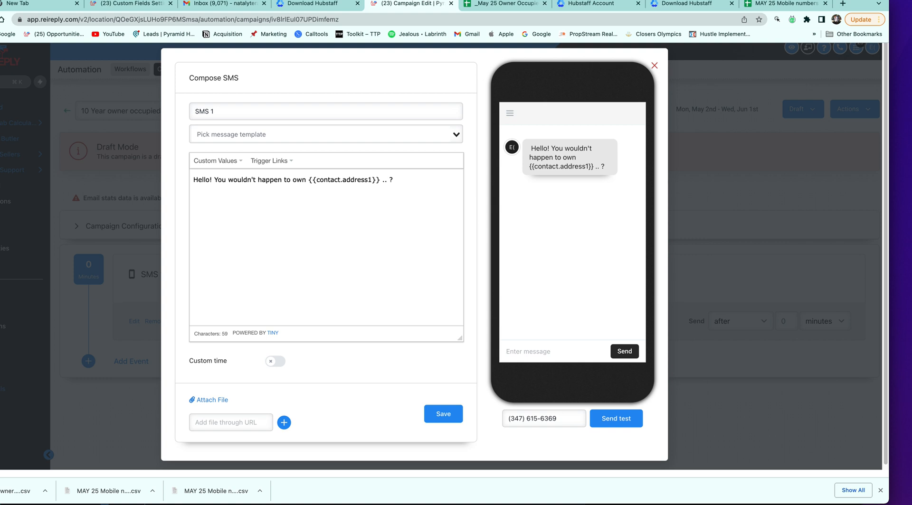
key("super+Tab")
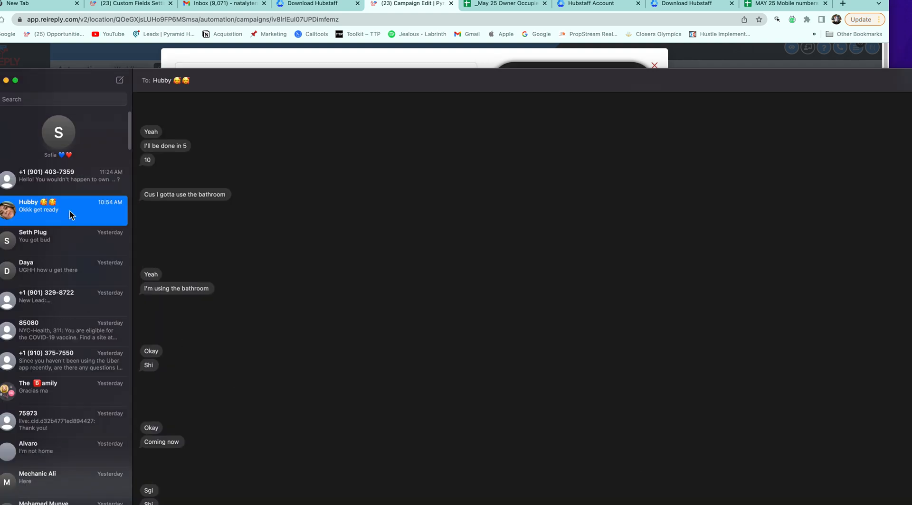
left_click(70, 178)
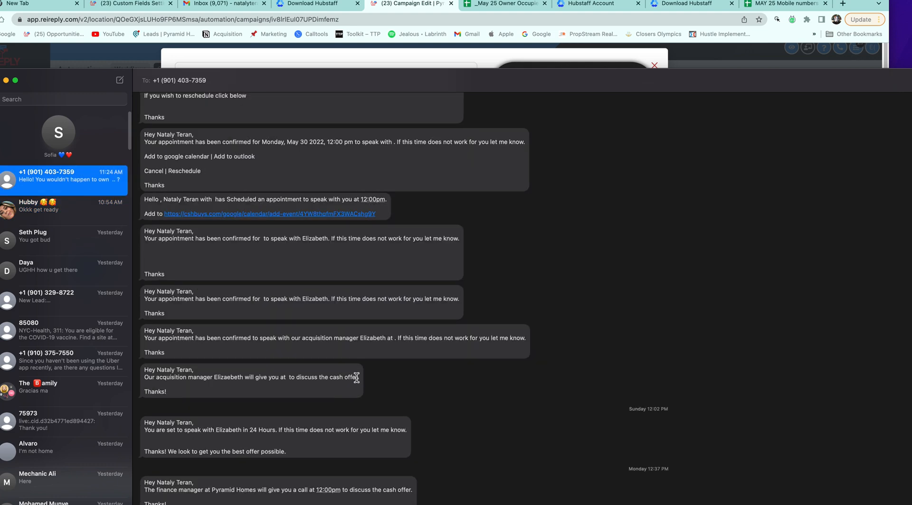
left_click_drag(521, 85, 524, 211)
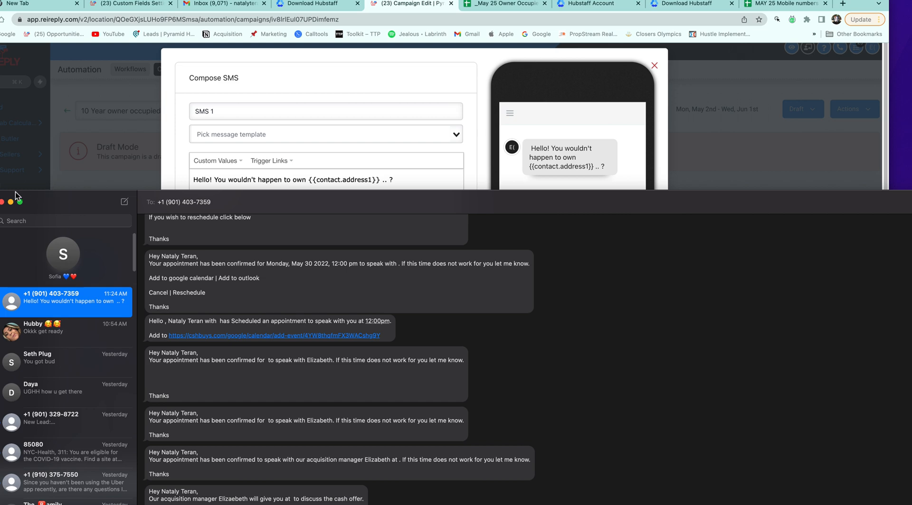
left_click_drag(4, 192, 393, 374)
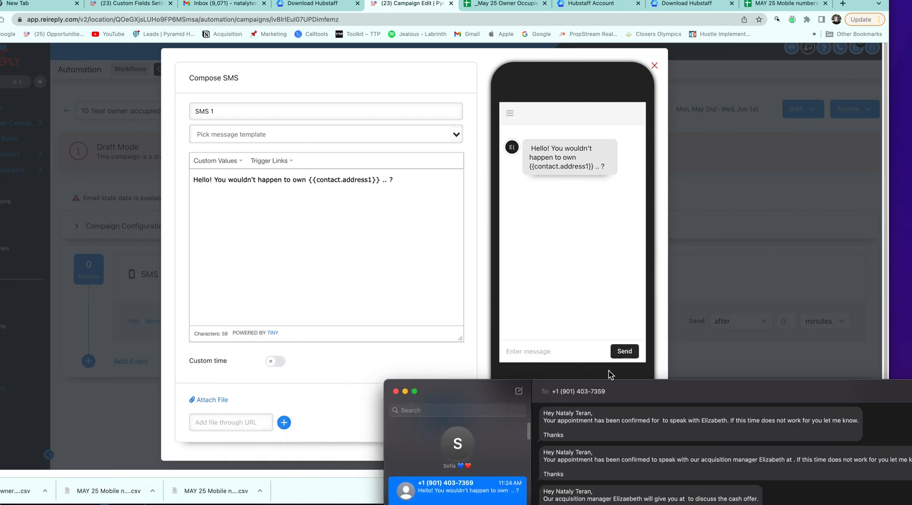
left_click_drag(650, 398, 305, 28)
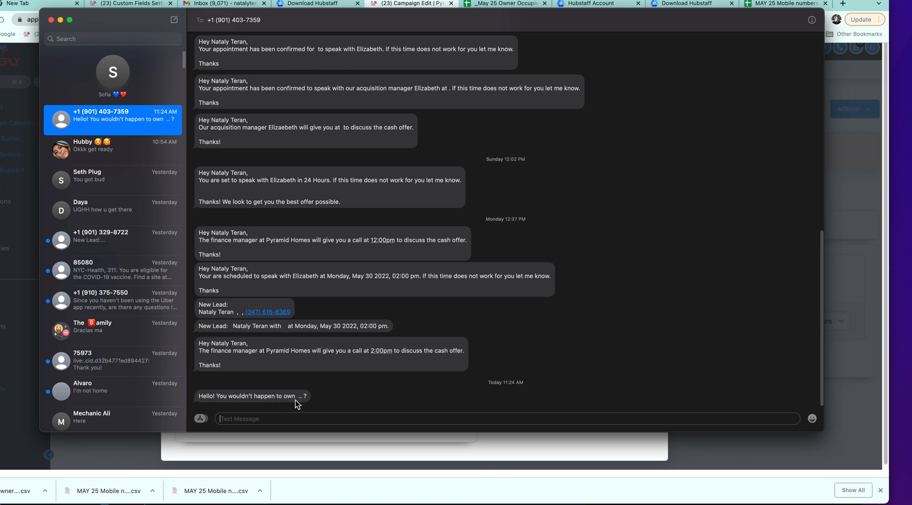
left_click(485, 445)
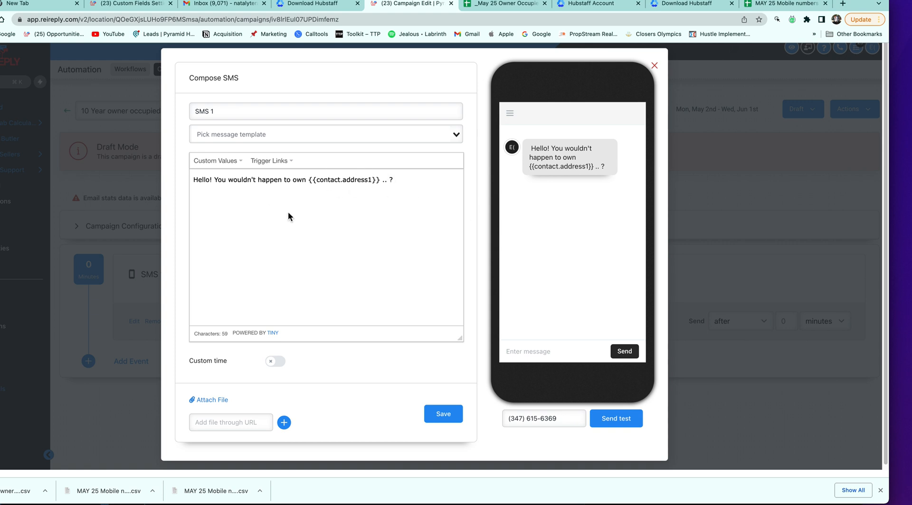
left_click(332, 504)
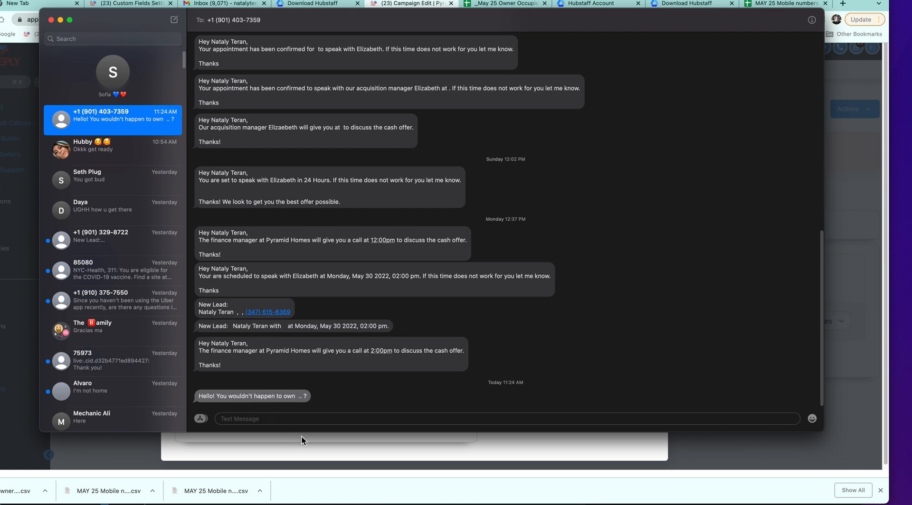
left_click(354, 464)
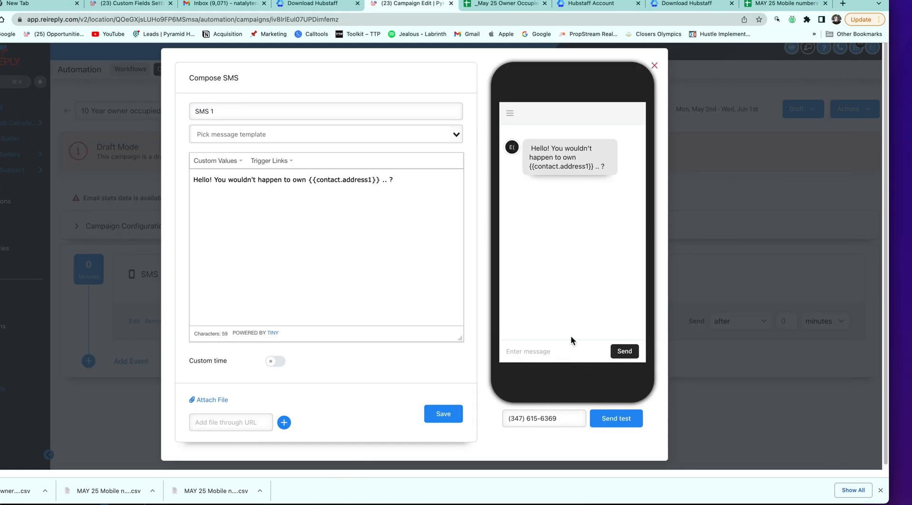
Check the received test text, delete the dots before the question mark, and save SMS 1
scroll(571, 338, "down", 1)
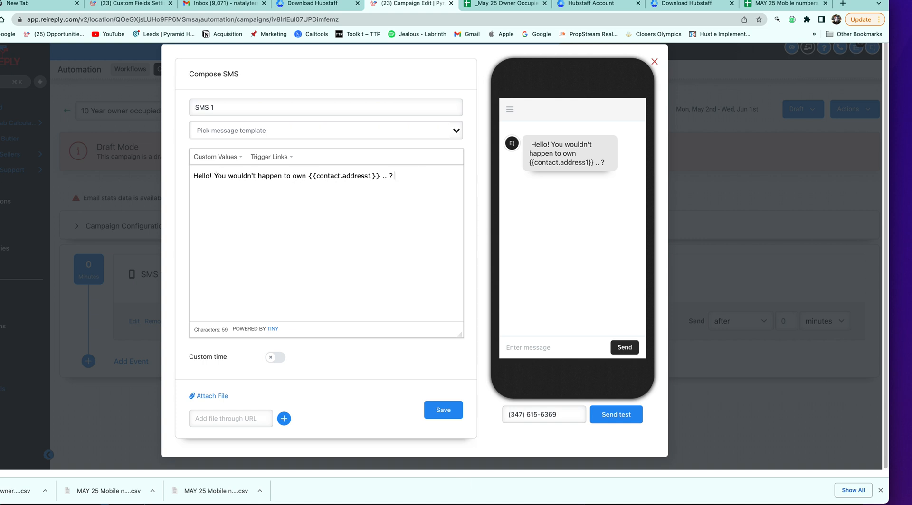
left_click(442, 504)
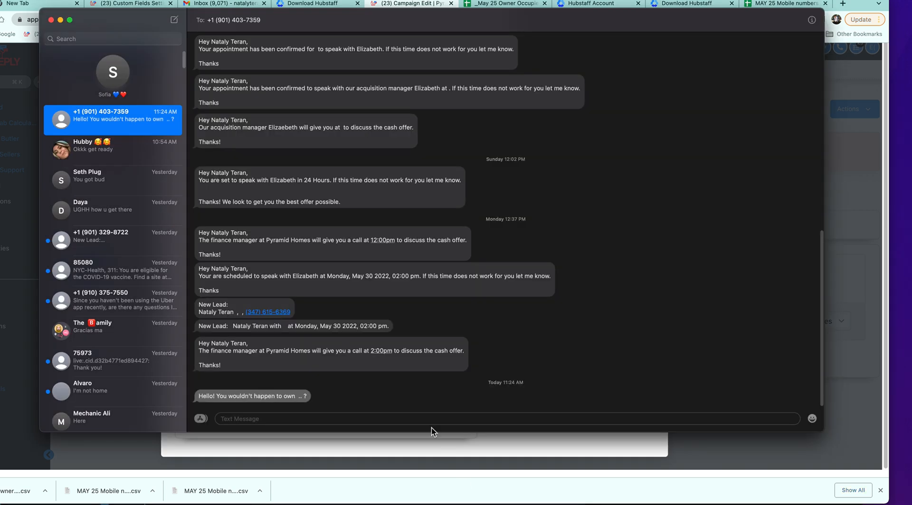
left_click(463, 457)
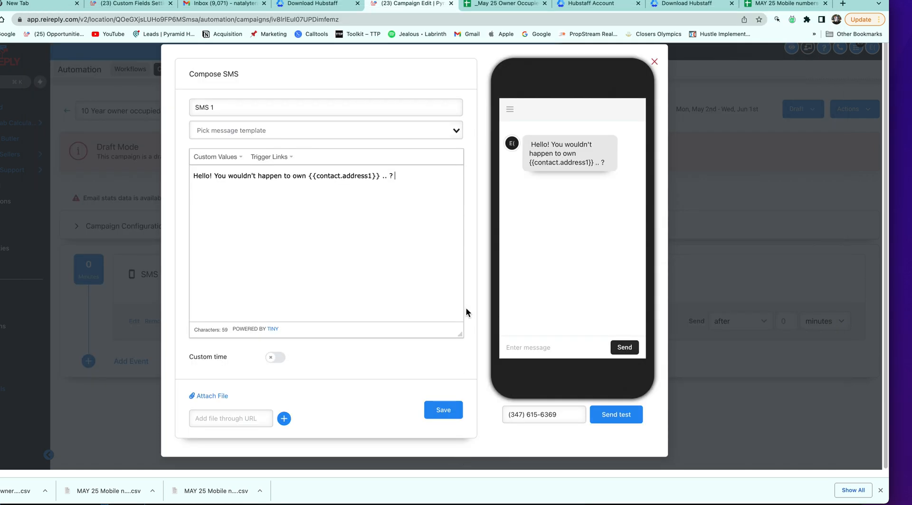
left_click(386, 176)
key("BackSpace")
left_click(457, 412)
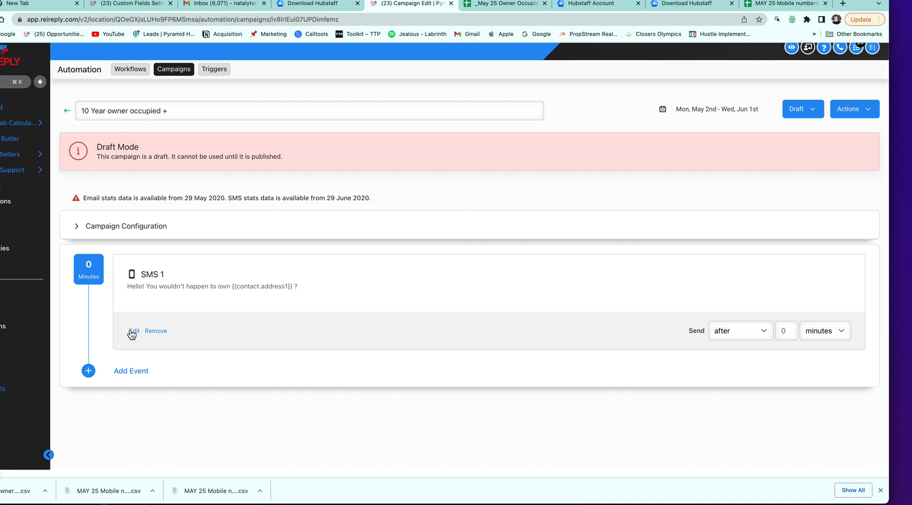
scroll(148, 377, "down", 1)
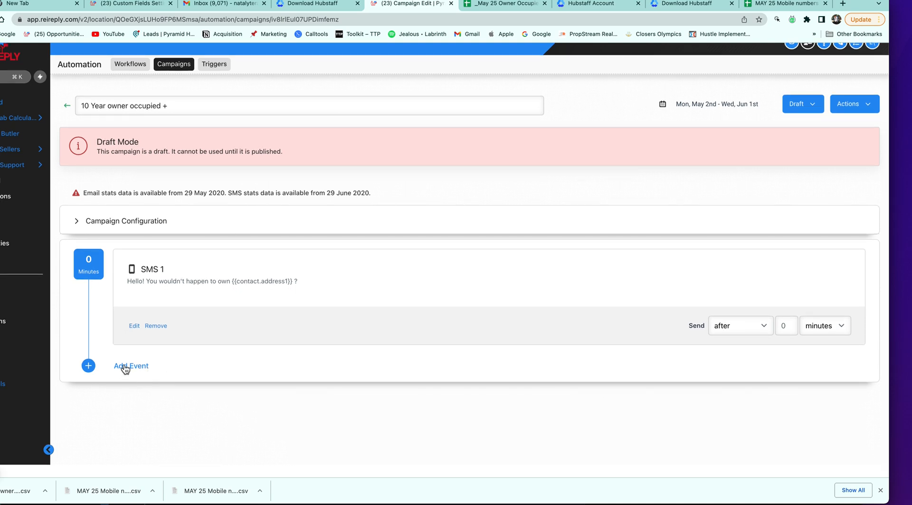
Add a Call event, then close its settings and remove the Call 1 step
left_click(129, 367)
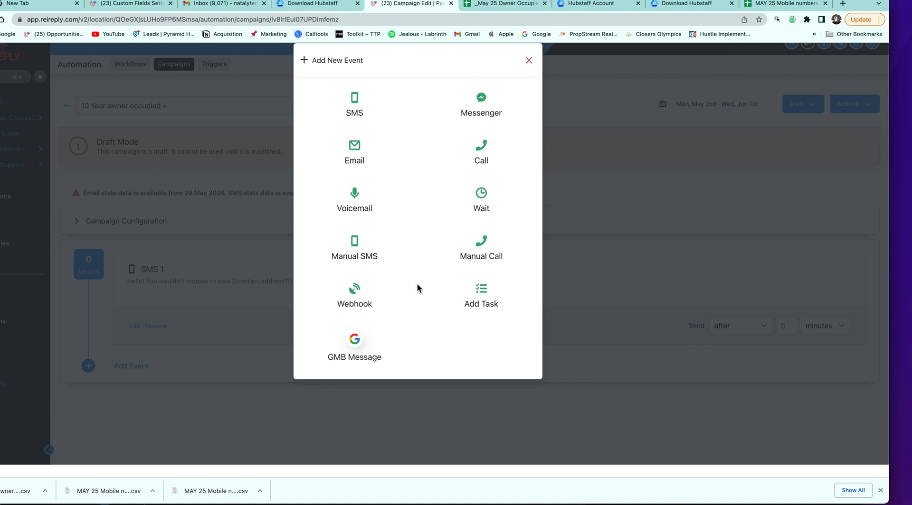
left_click(487, 158)
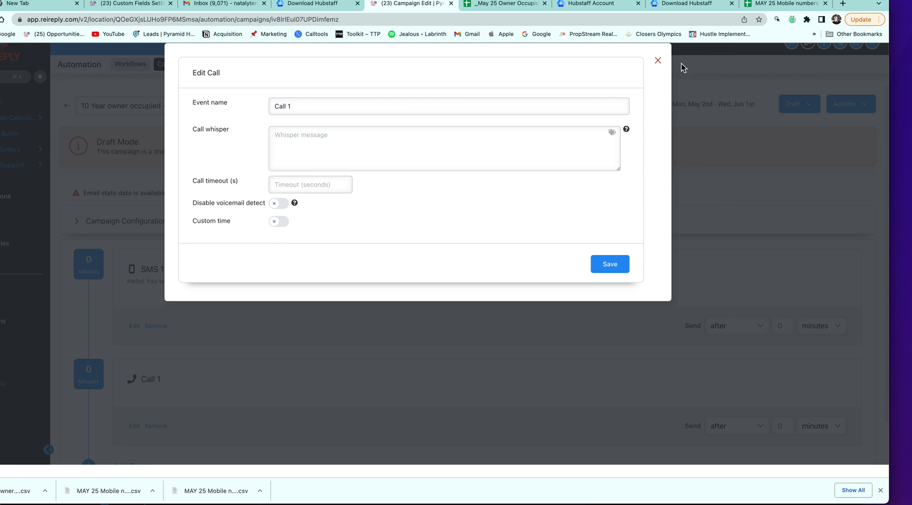
left_click(658, 61)
left_click(156, 426)
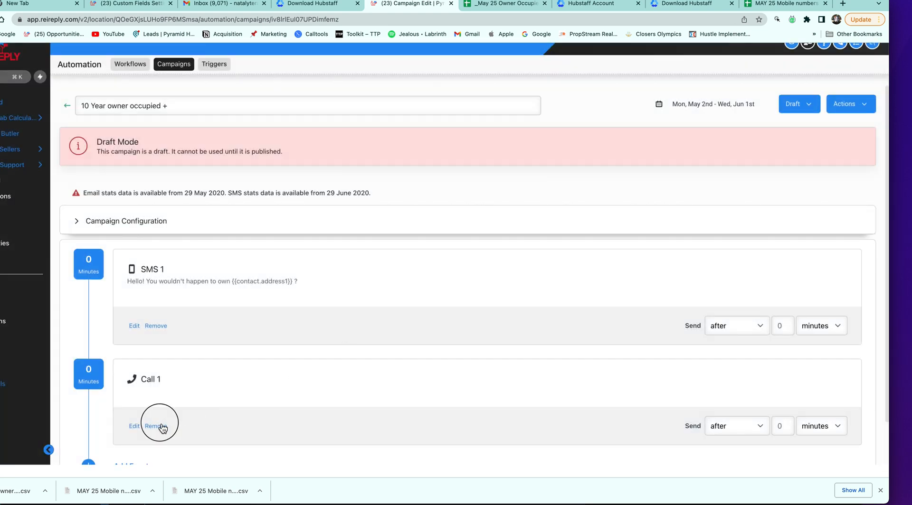
Add a Voicemail event as the step after SMS 1
left_click(138, 366)
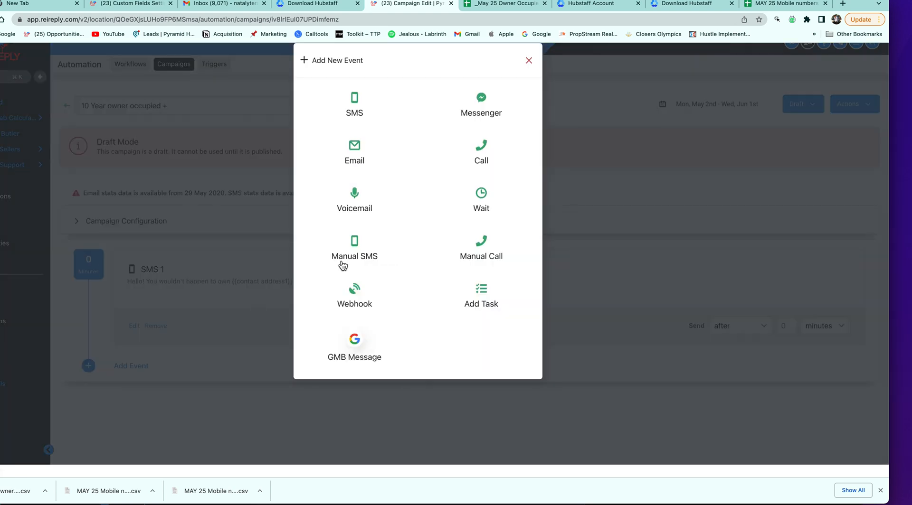
left_click(362, 210)
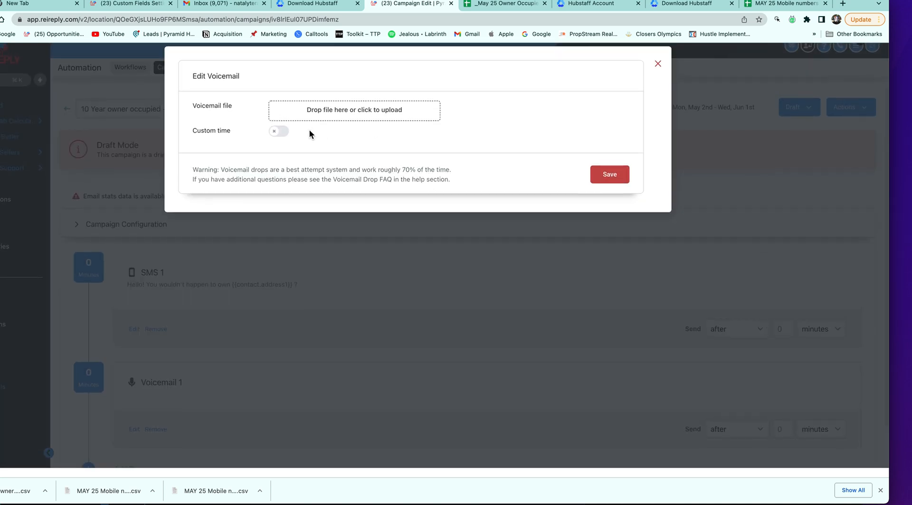
left_click(485, 6)
Search Google for 'vocaroo voice' from the browser address bar
left_click(484, 19)
key("BackSpace")
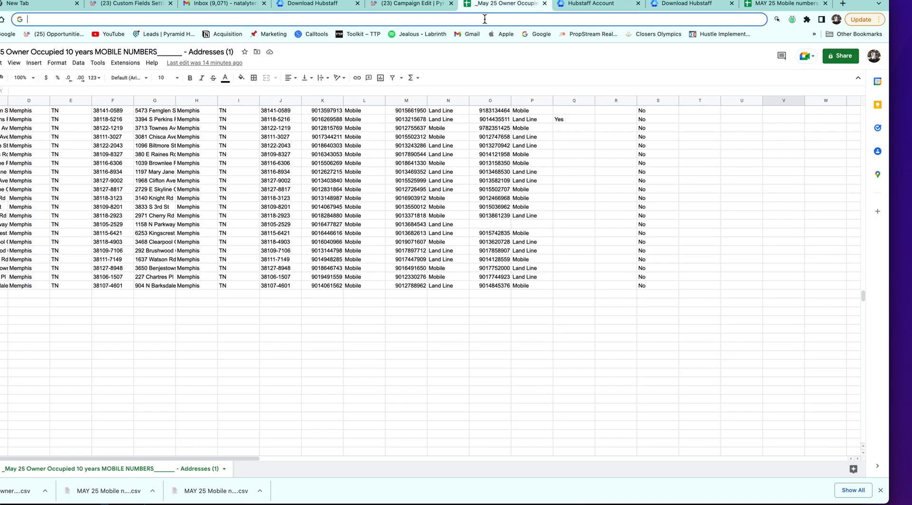
type("goog")
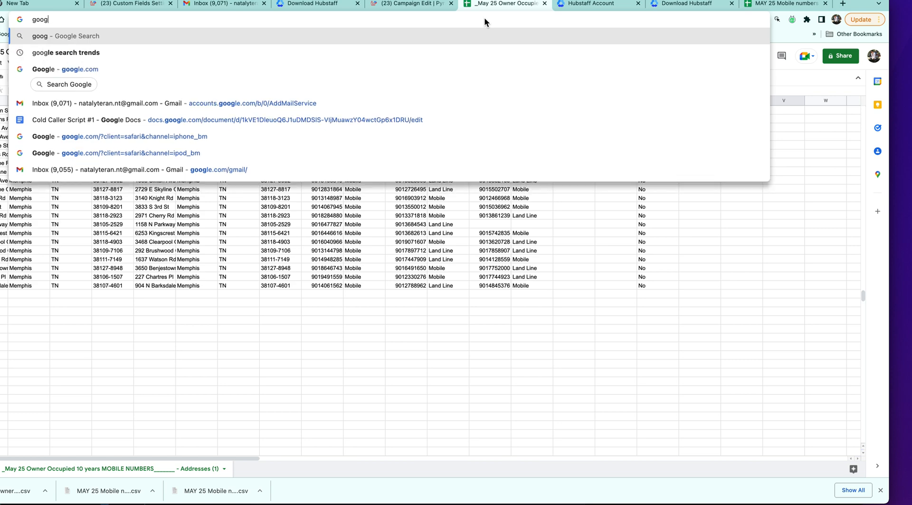
key("BackSpace")
key("BackSpace")
key("BackSpace")
key("BackSpace")
type("vaca")
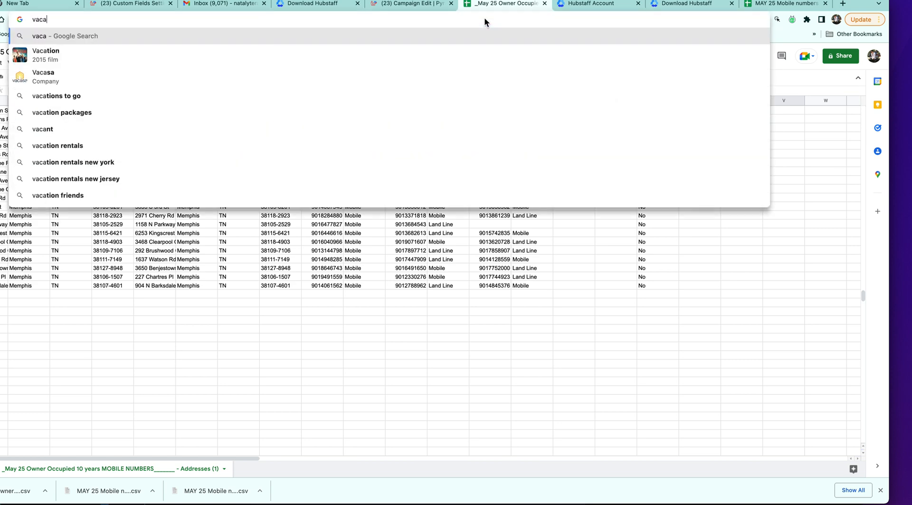
type("r")
type("ooo voi")
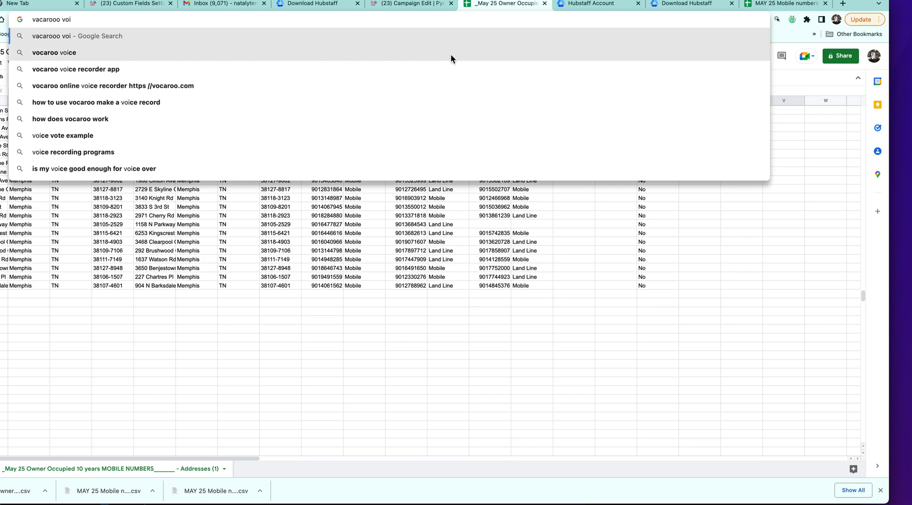
left_click(450, 53)
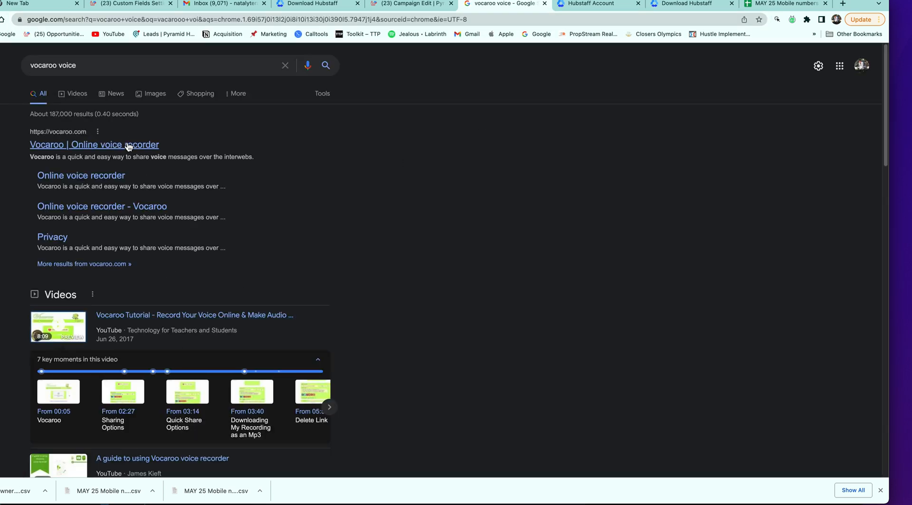
Open Vocaroo, allow microphone access, record a 15-second message, then start a new recording
left_click(128, 148)
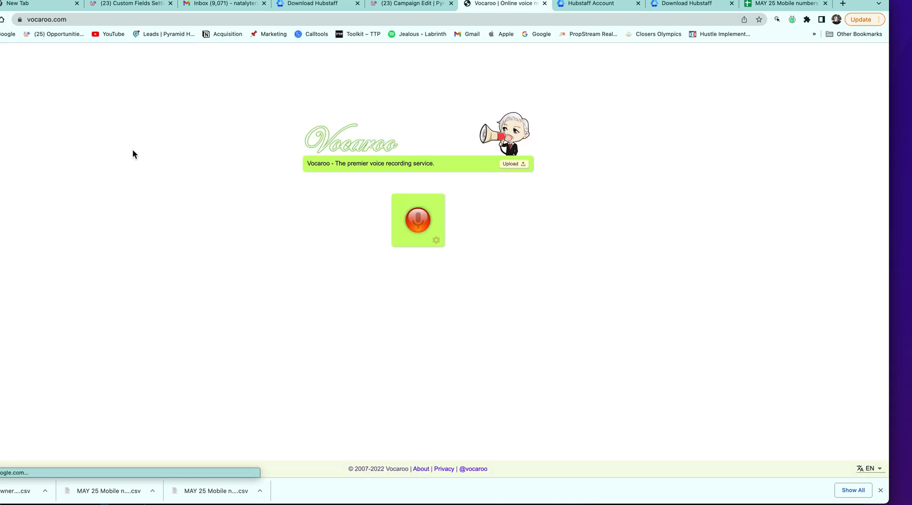
left_click(421, 219)
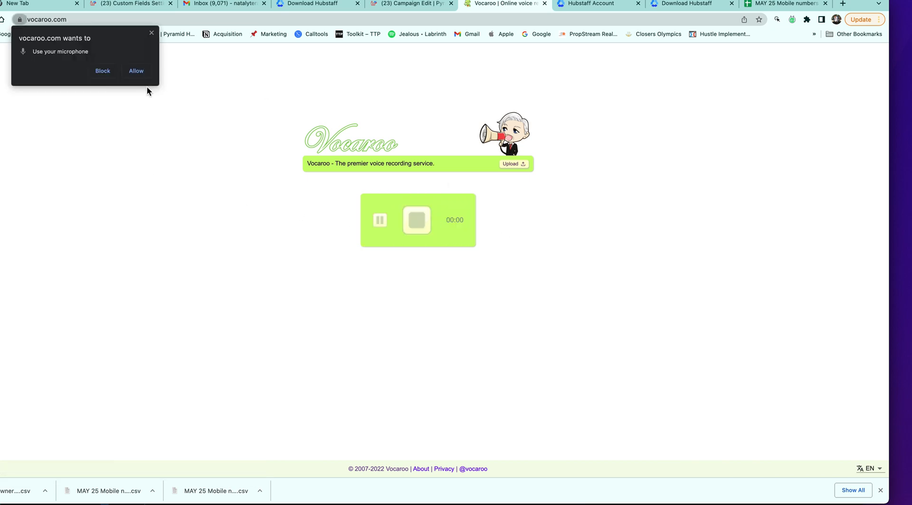
left_click(134, 71)
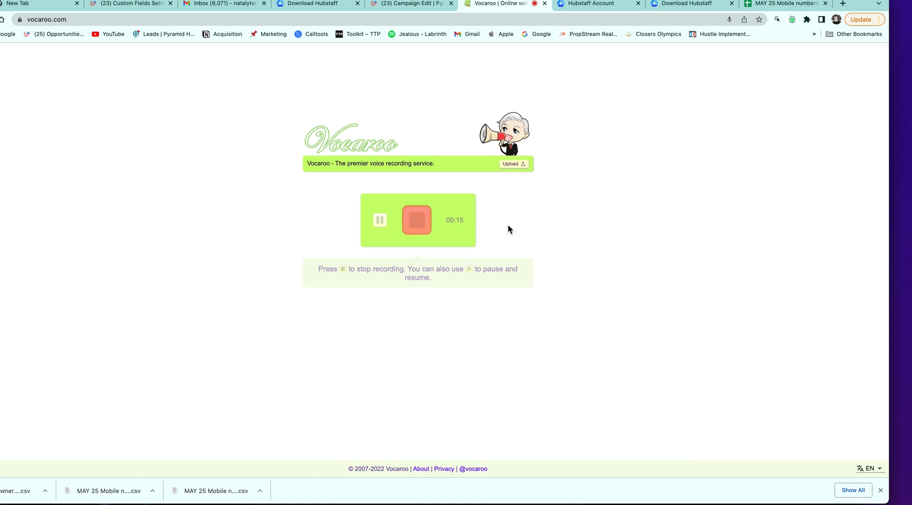
left_click(417, 228)
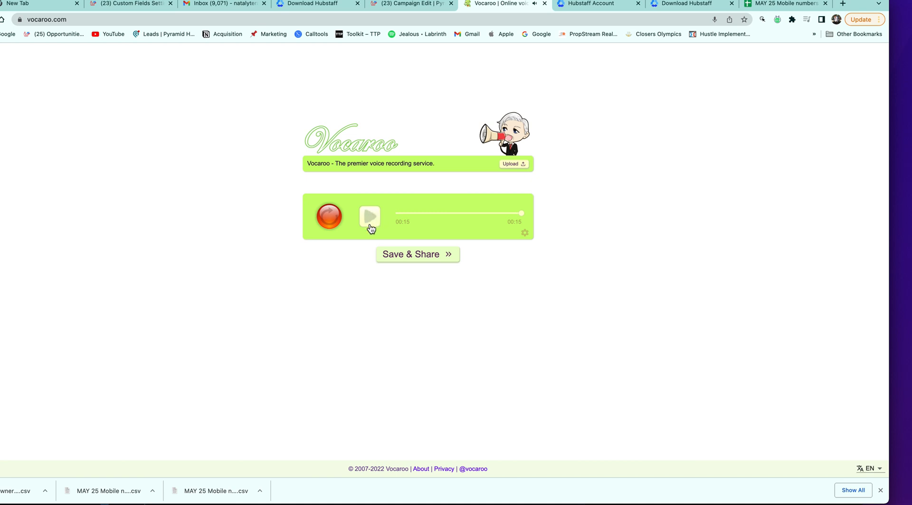
left_click(336, 227)
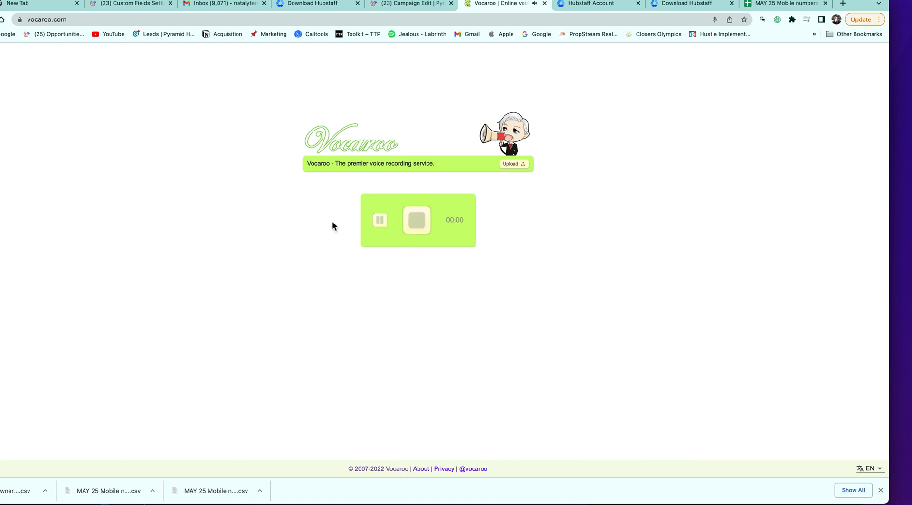
Record and play back a 16-second Vocaroo take, then start another recording
left_click(413, 225)
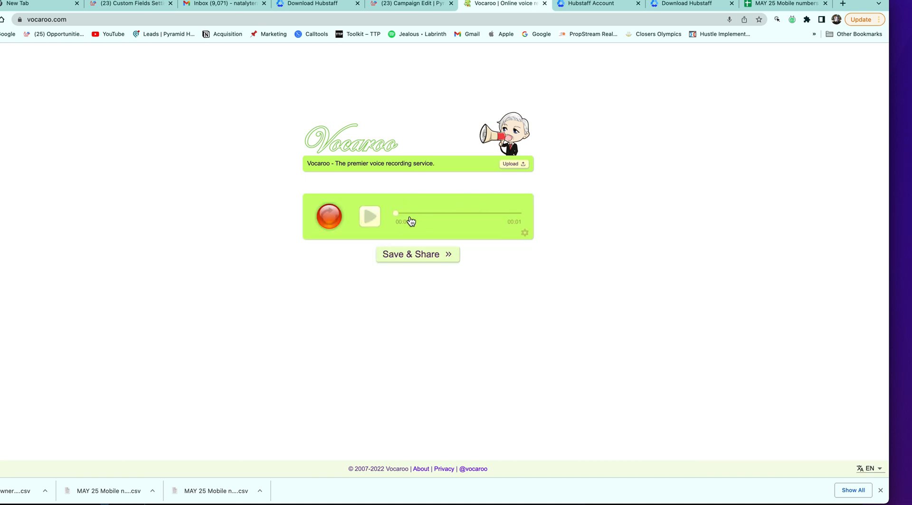
left_click(369, 218)
left_click(338, 223)
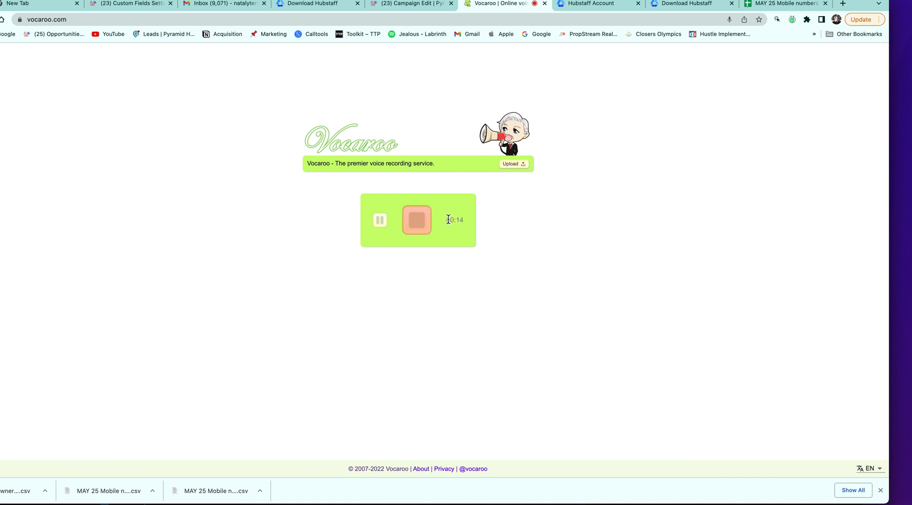
left_click(420, 220)
left_click(376, 221)
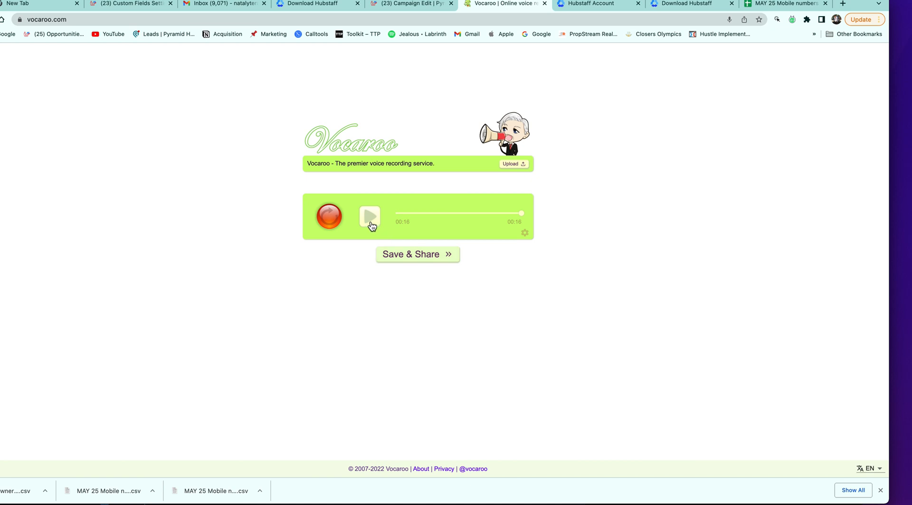
left_click(334, 217)
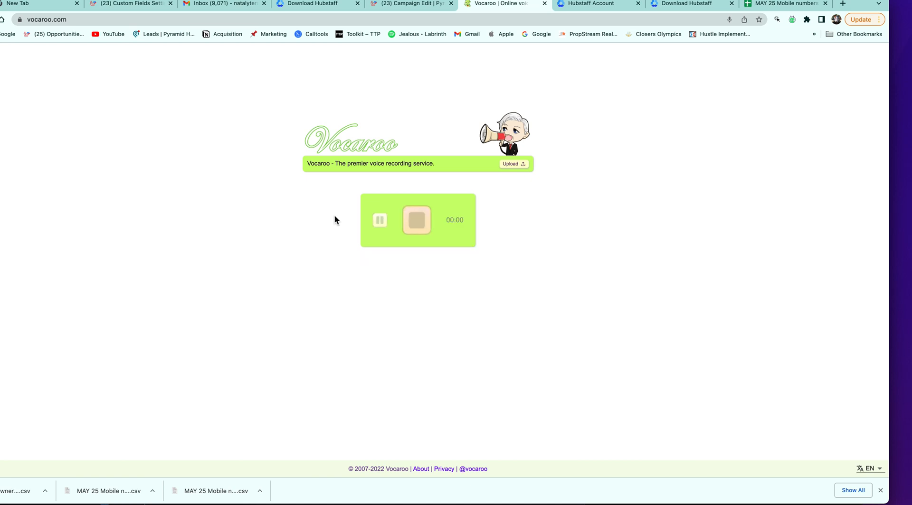
Record a 20-second voicemail take, play it back, and choose Save & Share
left_click(420, 227)
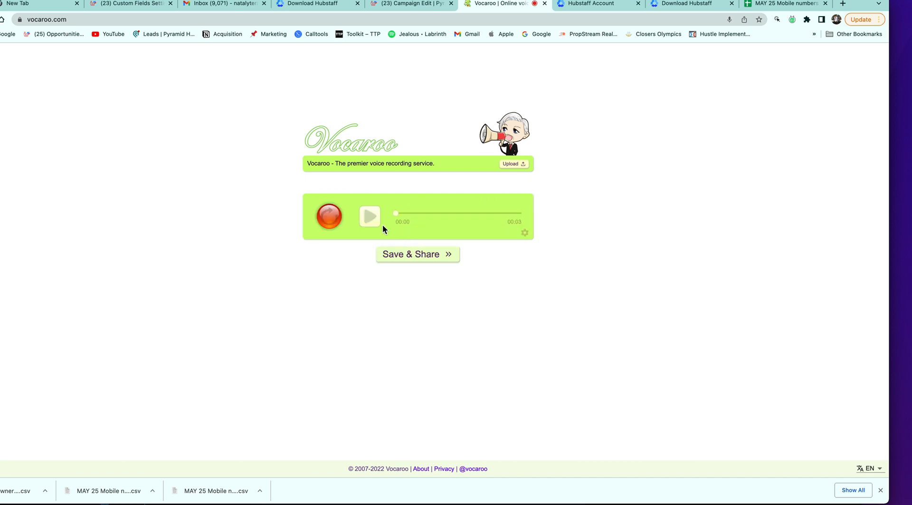
left_click(334, 220)
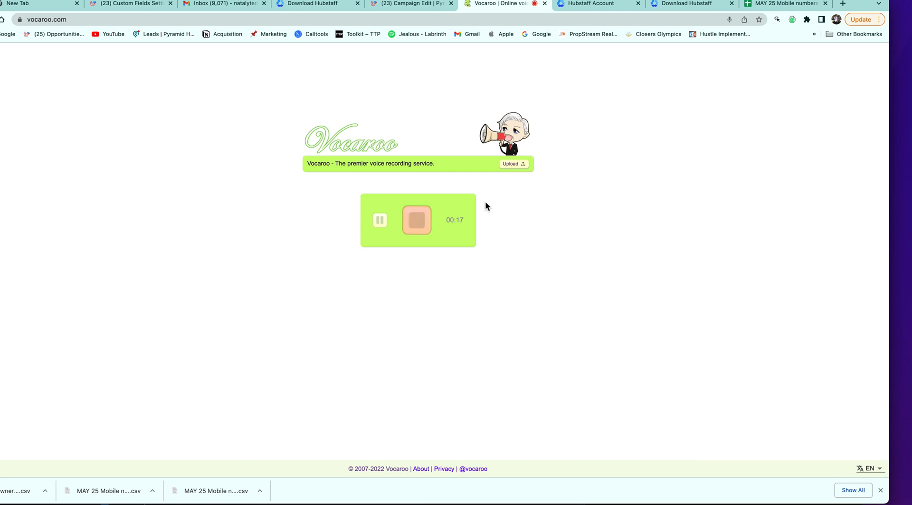
left_click(426, 228)
left_click(383, 217)
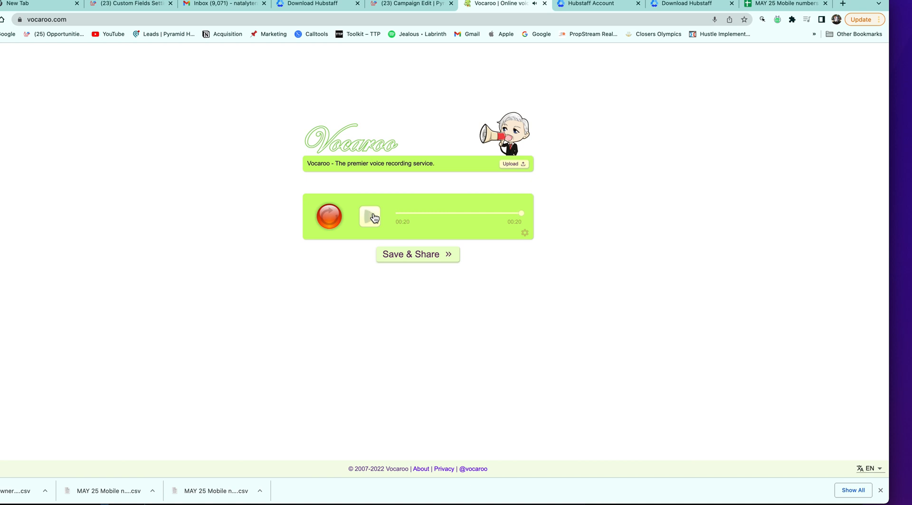
left_click(444, 253)
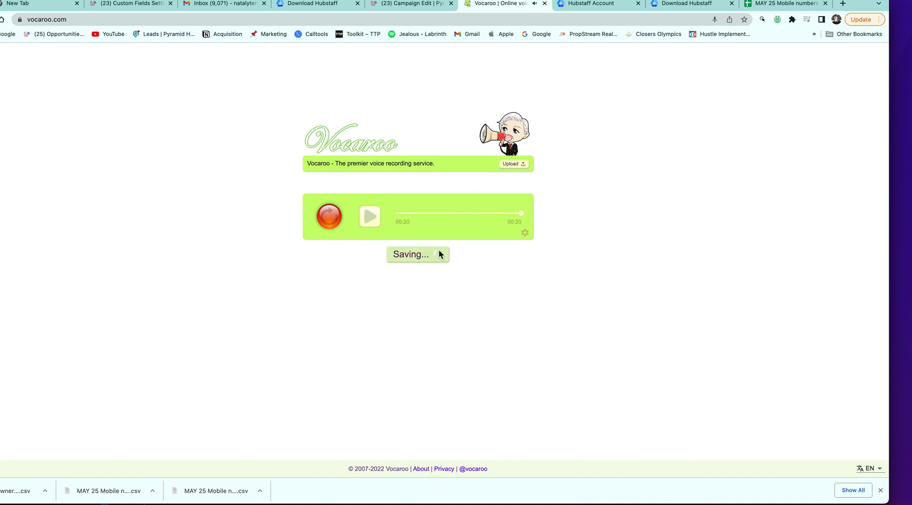
Download the 20-second take as mp3 and save it as Voicemail 1's audio file
left_click(468, 278)
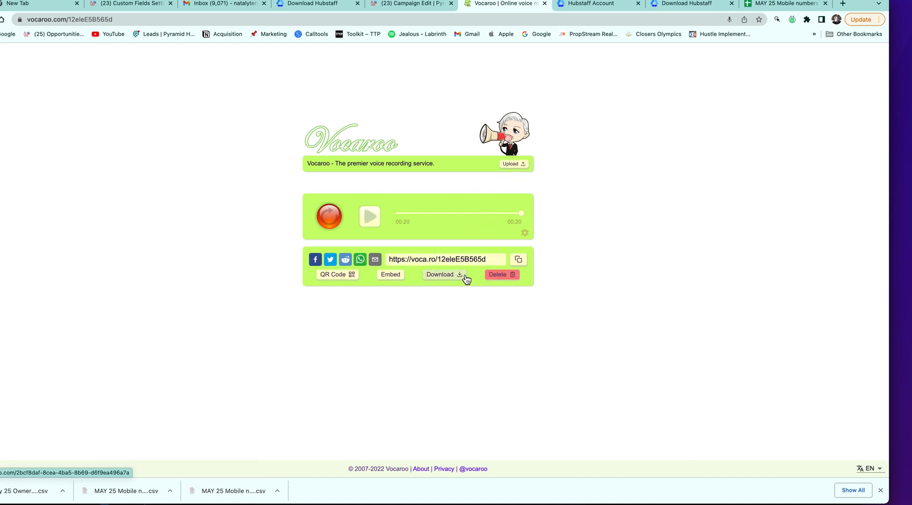
left_click(412, 4)
left_click_drag(6, 494, 363, 113)
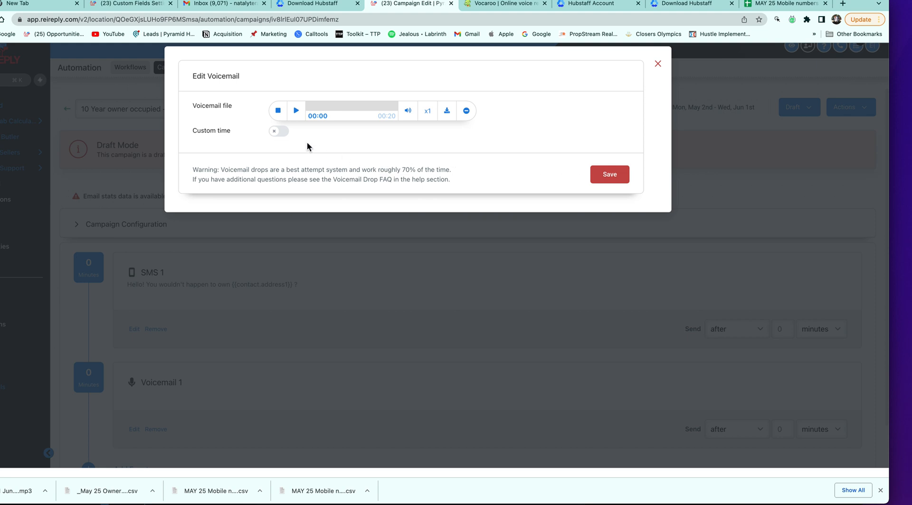
left_click(609, 176)
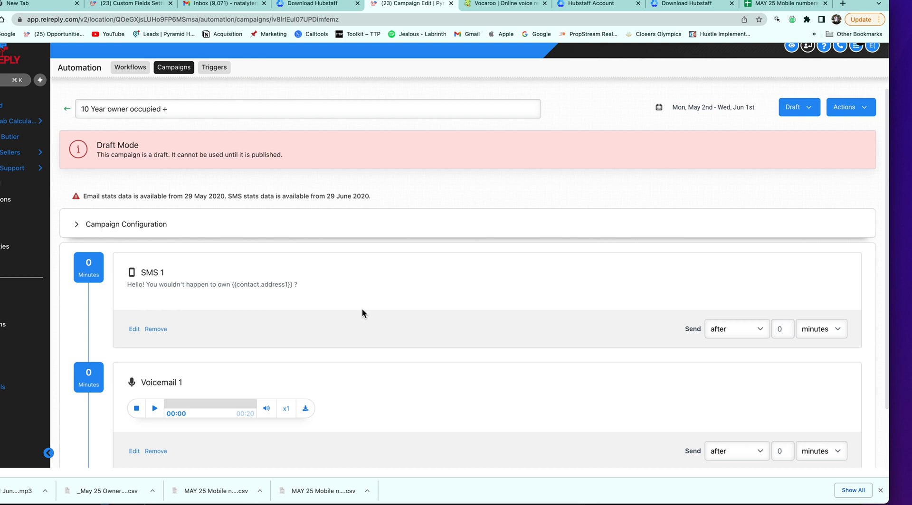
Change SMS 1's send delay to 0.5
scroll(361, 314, "down", 2)
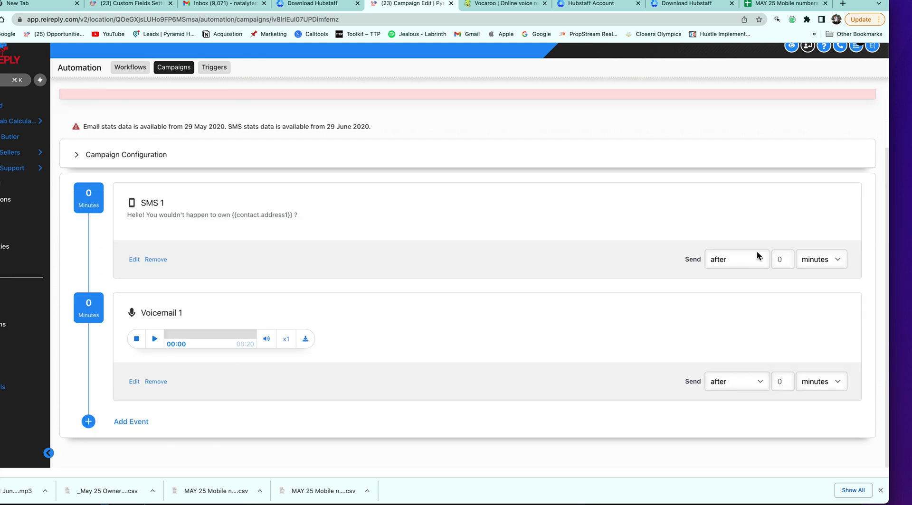
key("BackSpace")
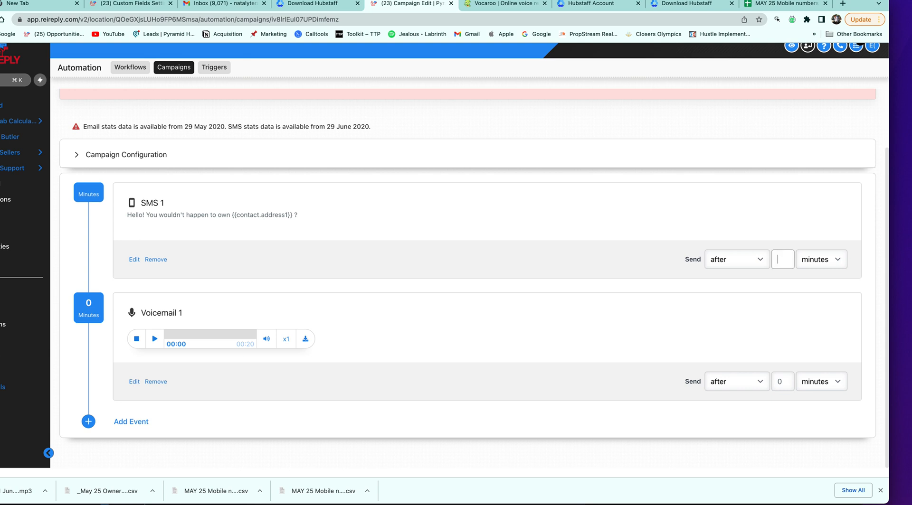
type("0.5")
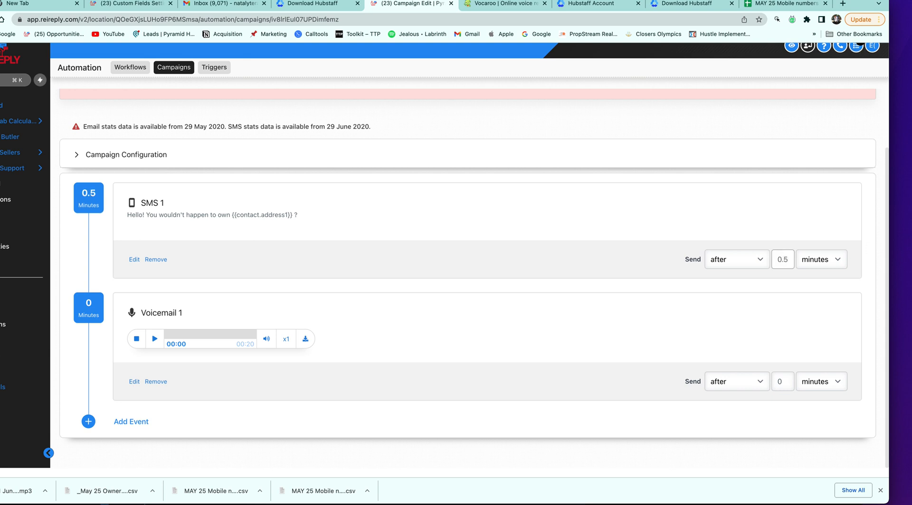
Set Voicemail 1's send delay to 15 minutes after SMS 1
left_click(781, 381)
key("BackSpace")
type("20")
key("BackSpace")
key("BackSpace")
type("1")
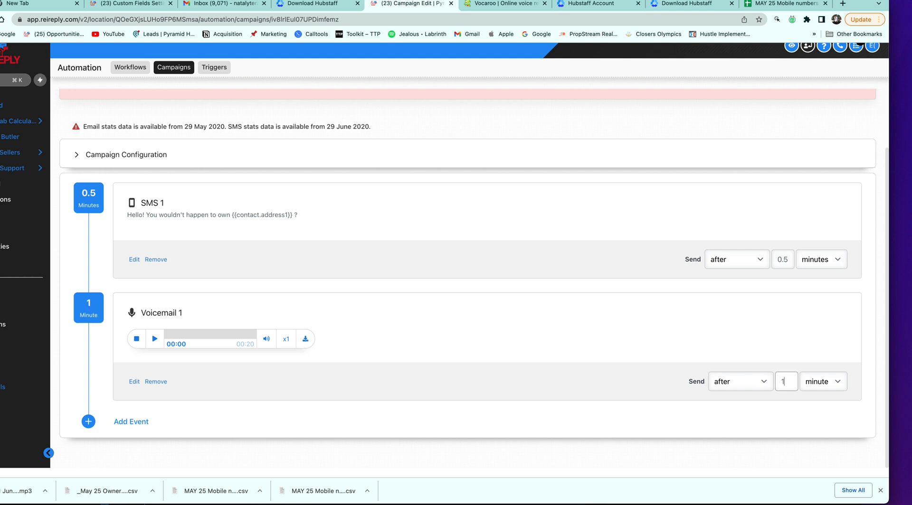
type("0")
key("BackSpace")
type("0")
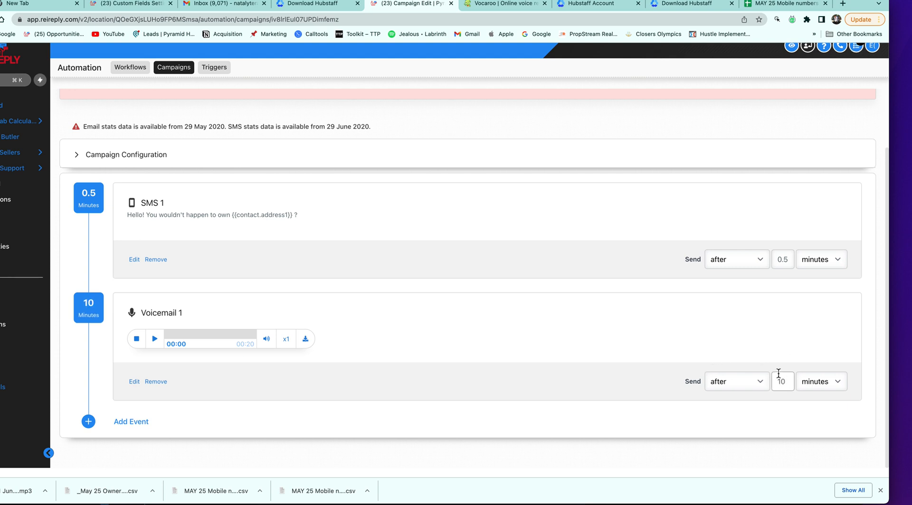
key("BackSpace")
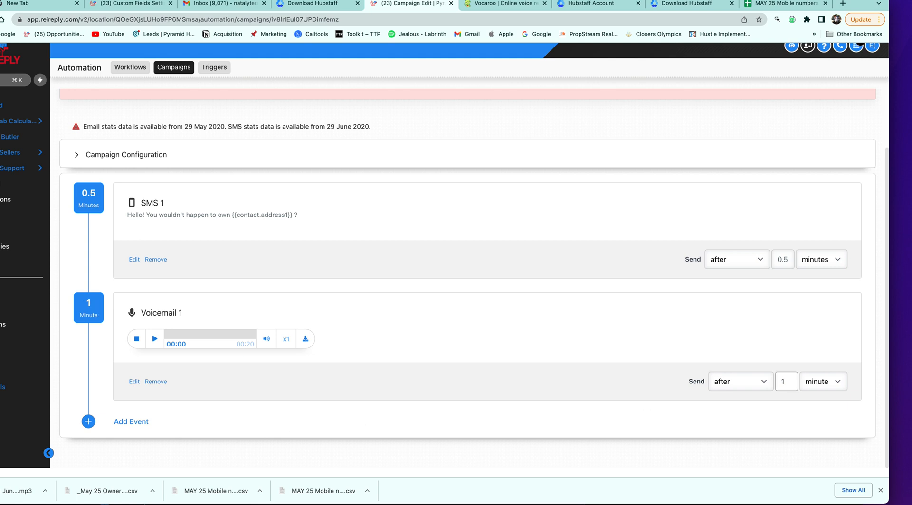
type("5")
left_click(123, 426)
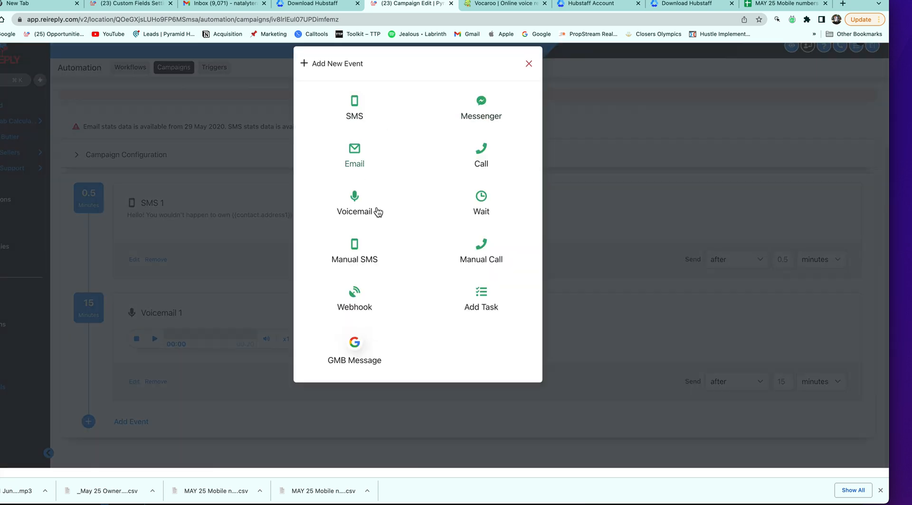
Add an SMS event after Voicemail 1 and draft, then trim, the trial wording 'Beautiful day'
left_click(369, 112)
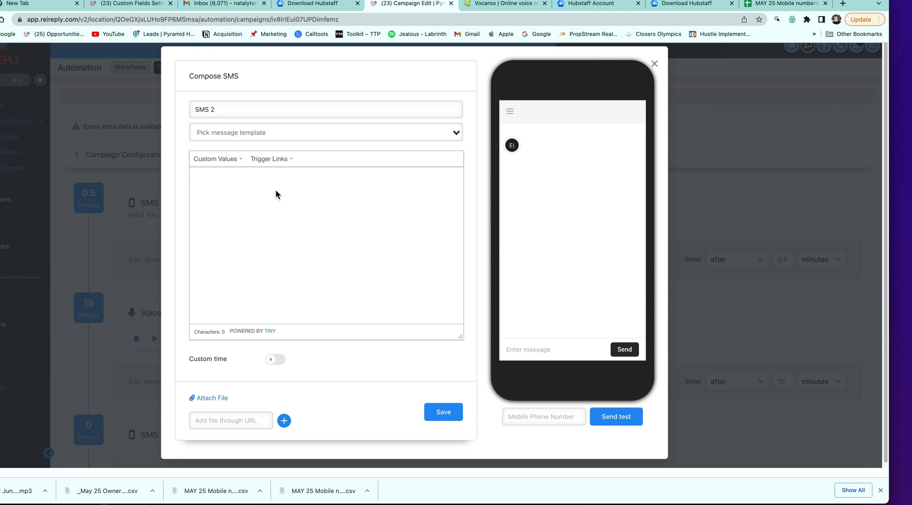
type("Beautiful")
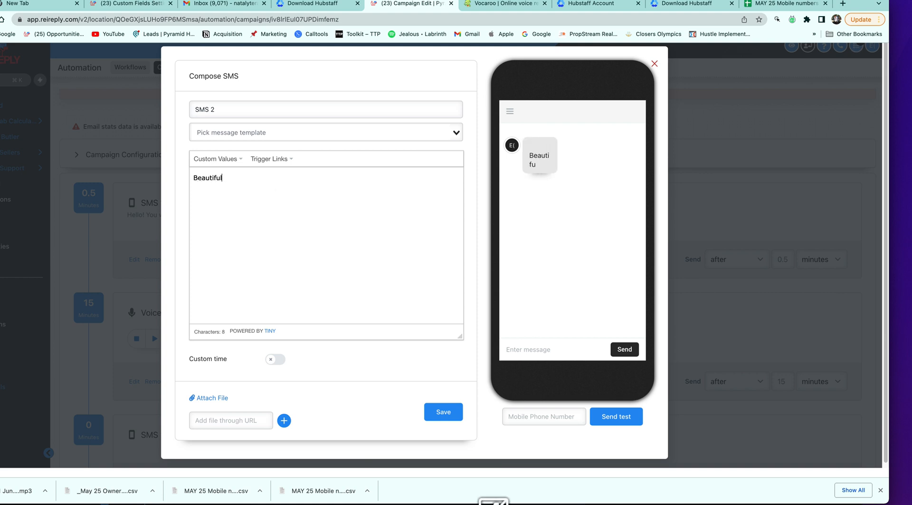
type(" day")
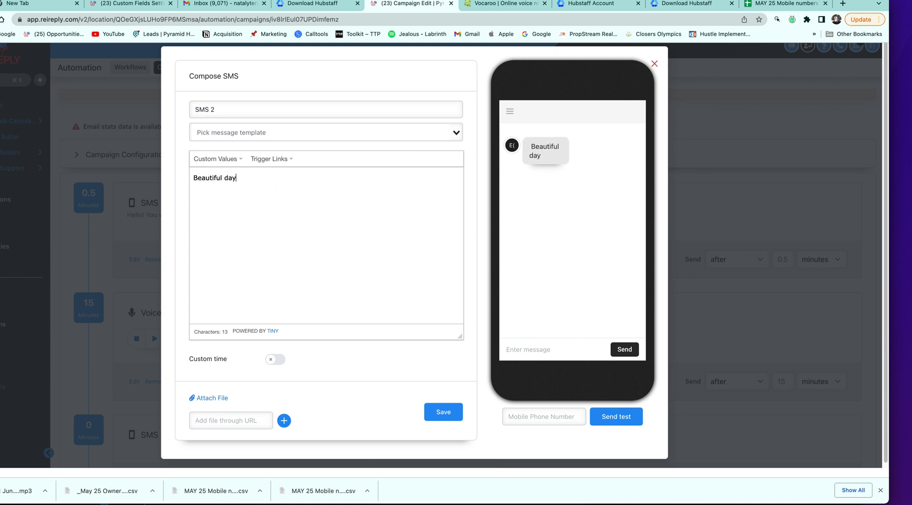
key("BackSpace")
key("BackSpace")
key("BackSpace")
type("Da")
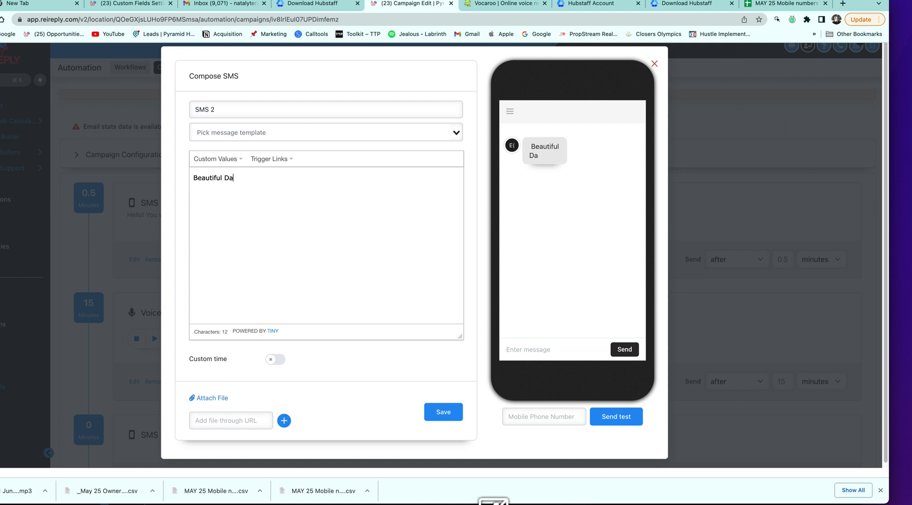
type("y")
key("BackSpace")
key("BackSpace")
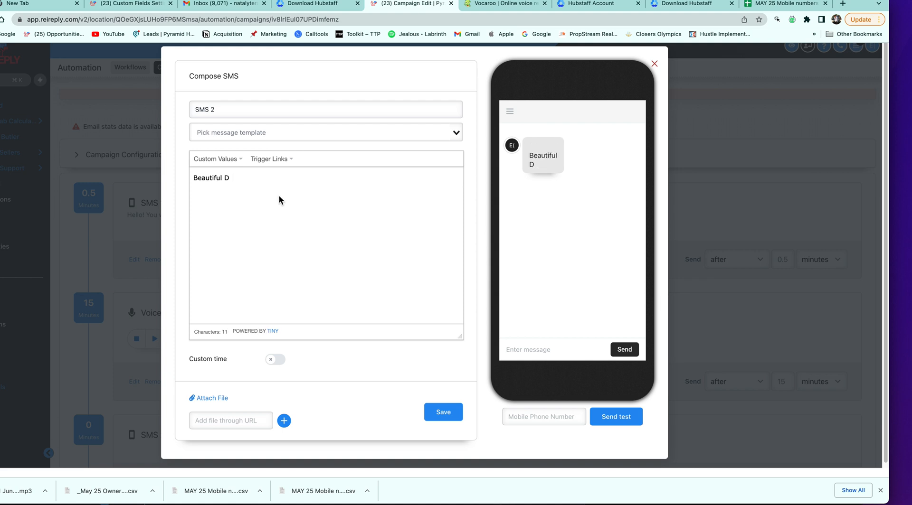
left_click_drag(242, 181, 209, 179)
key("BackSpace")
left_click(235, 183)
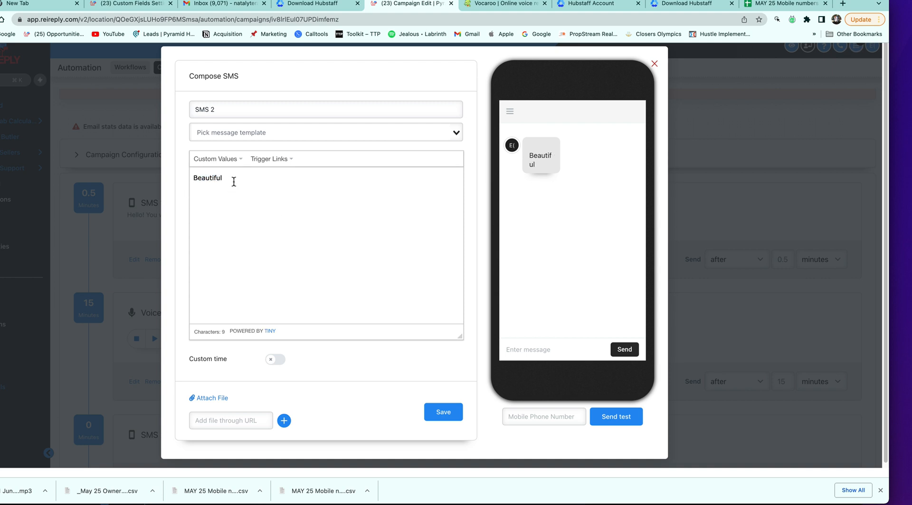
Check the DO NOT USE KEYWORDS list and clear the SMS 2 message body
left_click(1, 164)
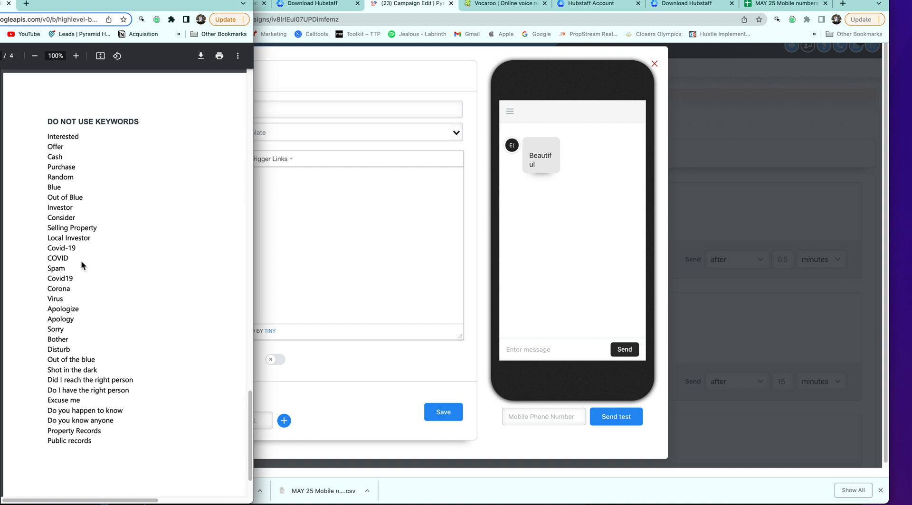
left_click(317, 273)
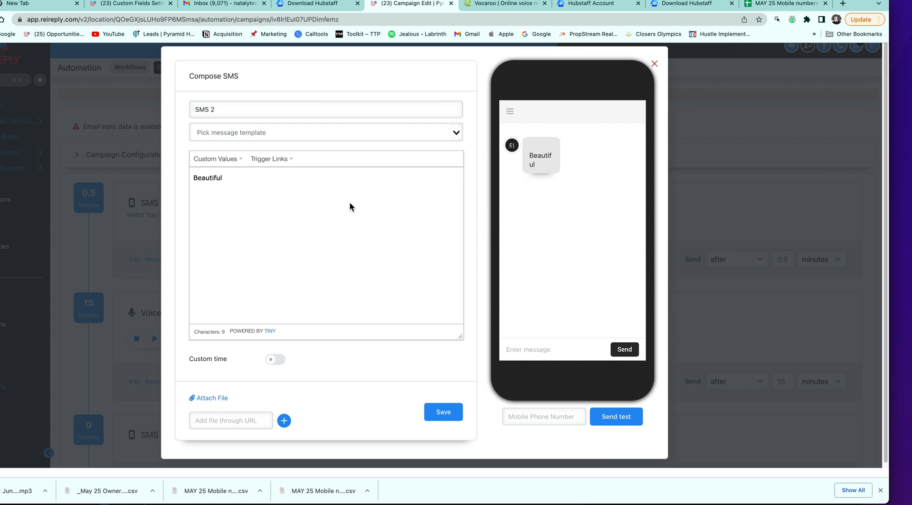
left_click(1, 143)
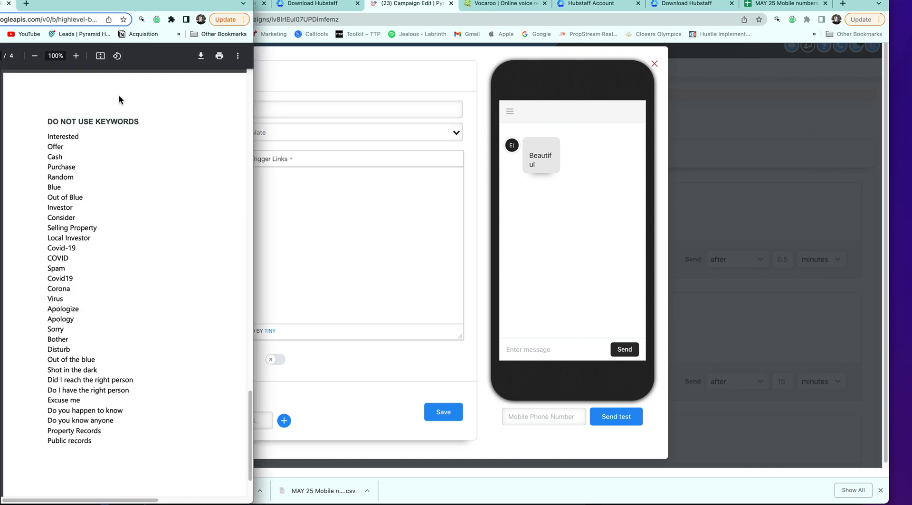
left_click(419, 245)
left_click(246, 179)
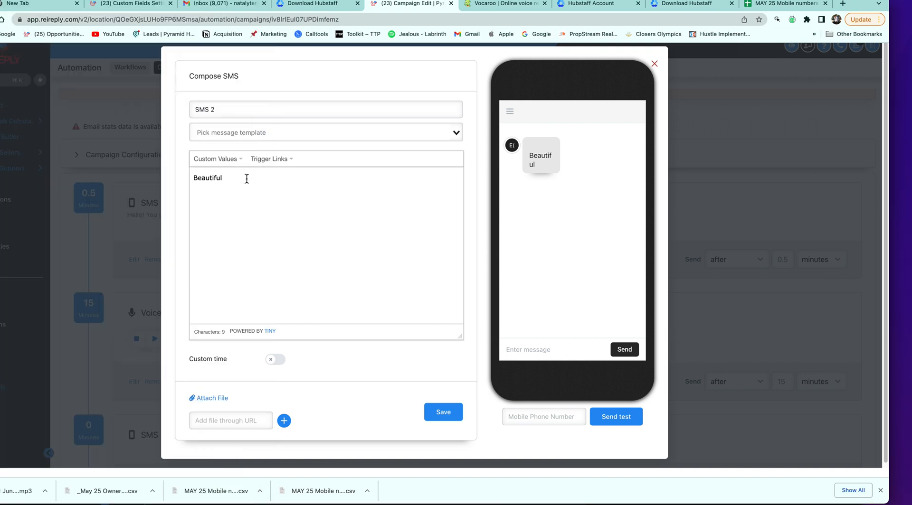
key("BackSpace")
left_click_drag(221, 179, 194, 180)
key("BackSpace")
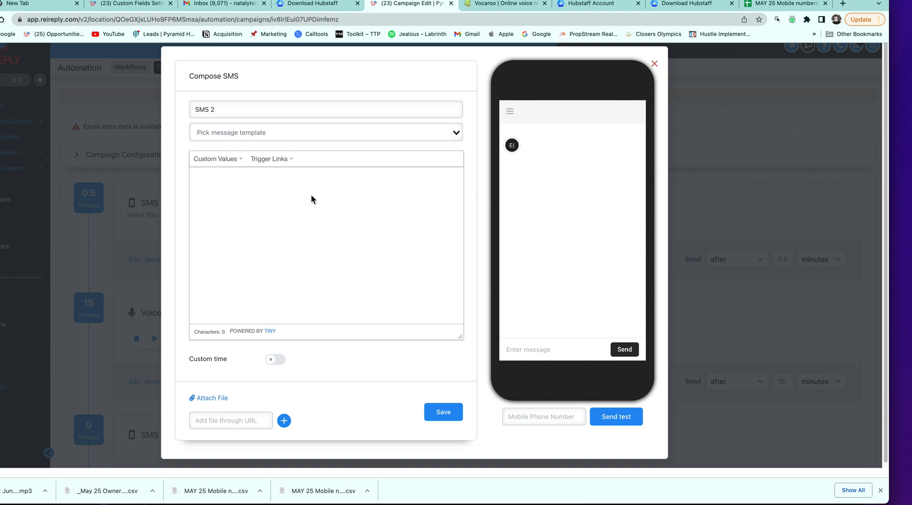
Write SMS 2 as 'We just gave you a call. Would you consider talking today?' and save it
type("So")
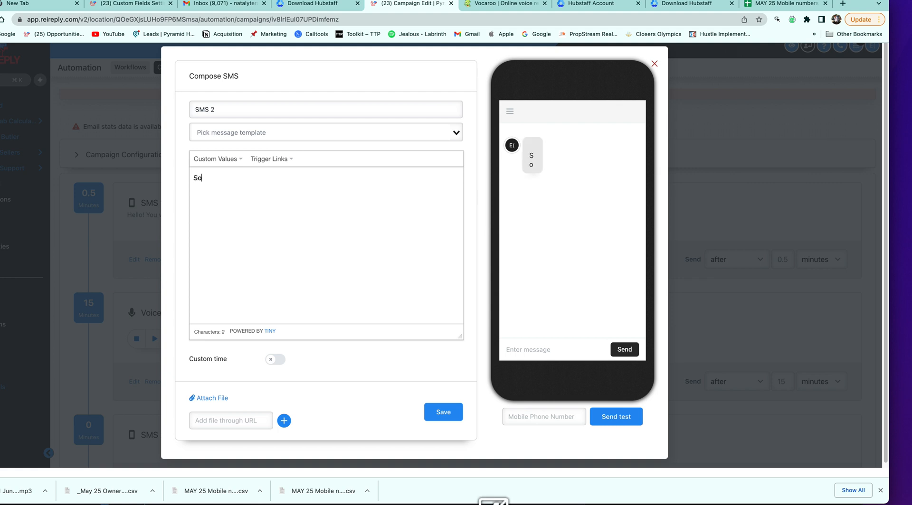
type("metimes")
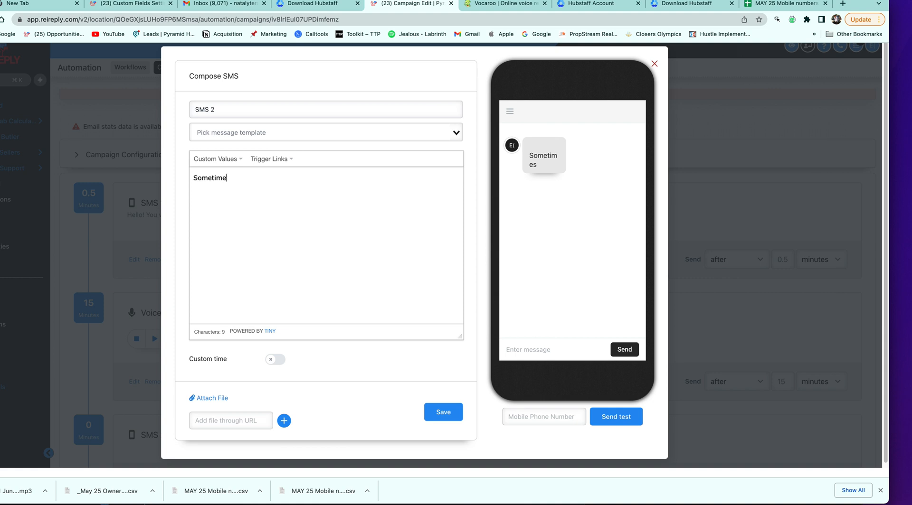
key("BackSpace")
key("BackSpace")
key("BackSpace")
key("BackSpace")
key("BackSpace")
key("BackSpace")
key("BackSpace")
key("BackSpace")
type("W")
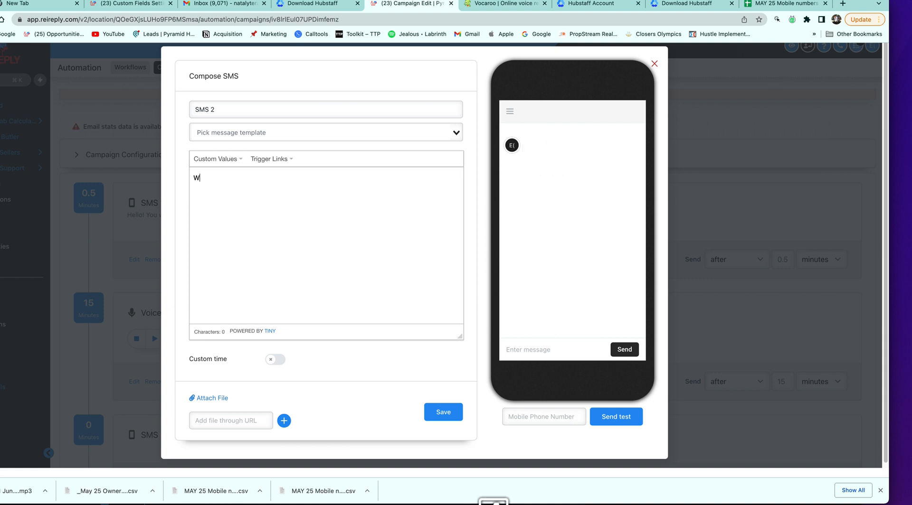
type("e just ga")
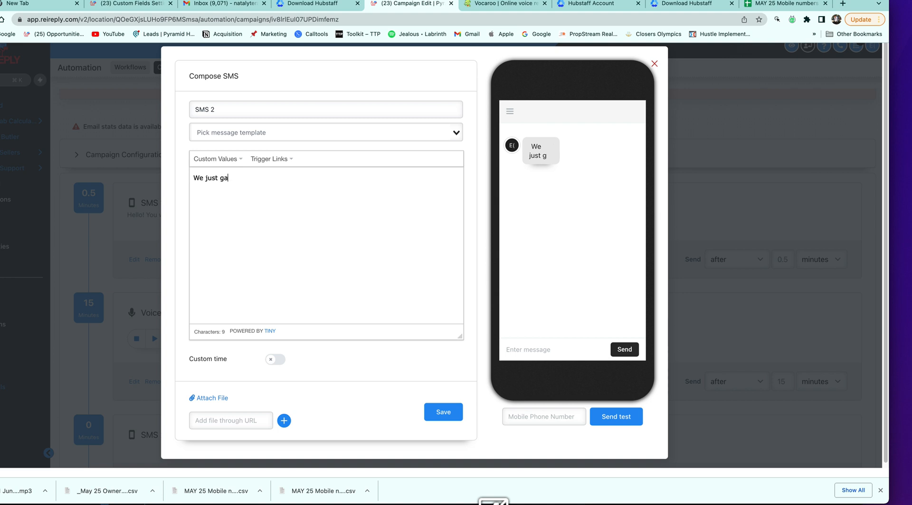
type("ve you a call")
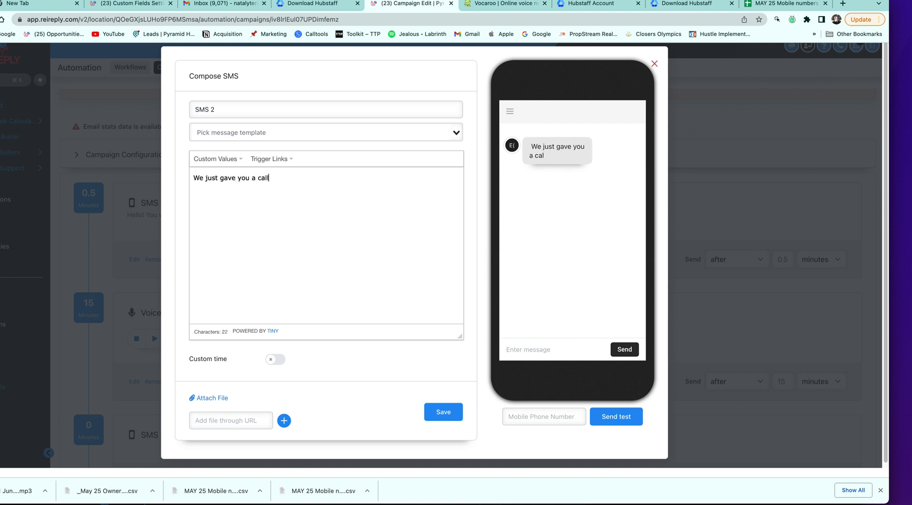
type(". W")
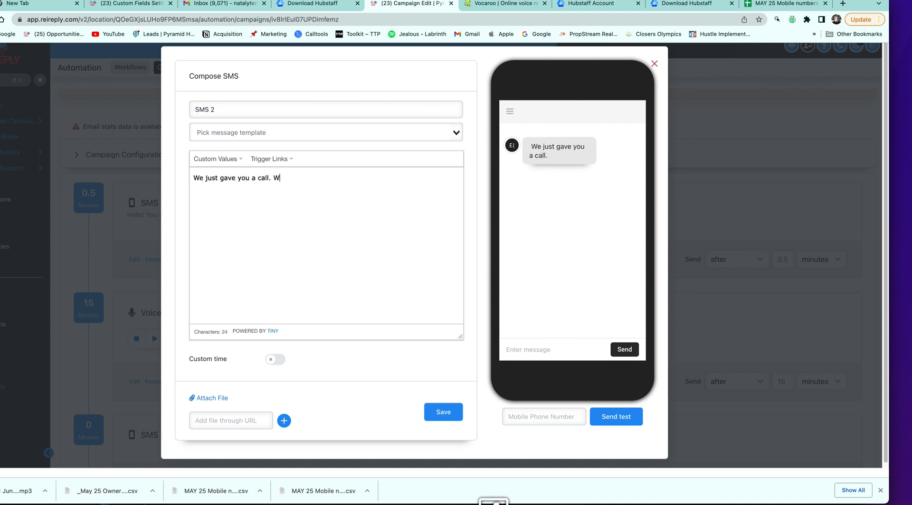
type("ould you consi")
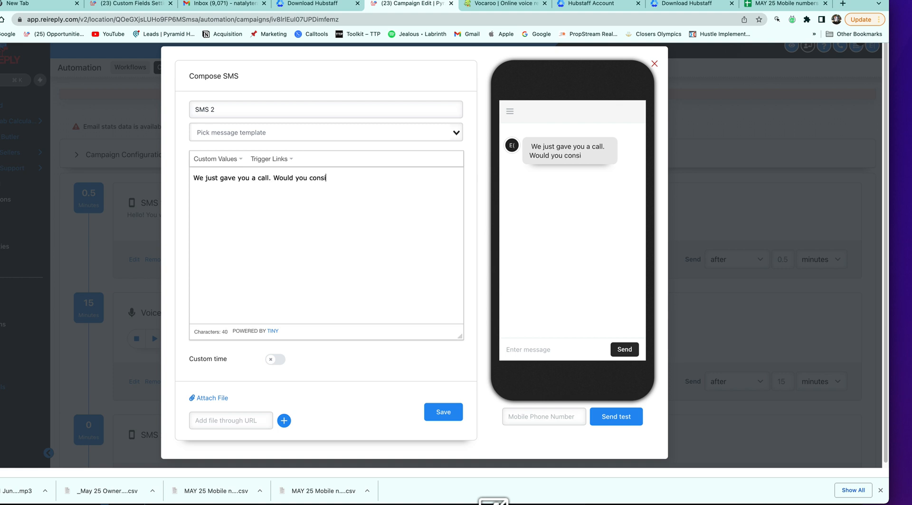
type("der talking today ")
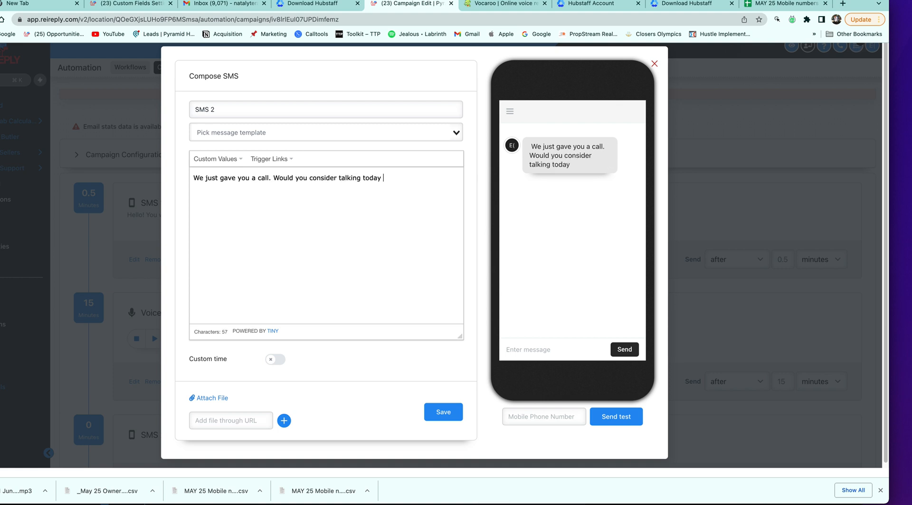
type("?")
left_click(270, 180)
left_click(387, 183)
left_click(451, 411)
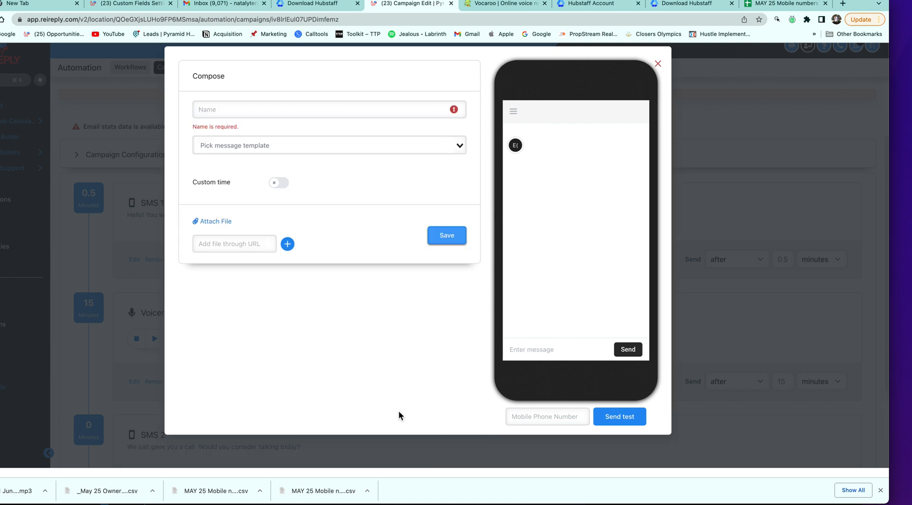
Change SMS 2's delay from 0 to 5 minutes after Voicemail 1
scroll(493, 360, "down", 1)
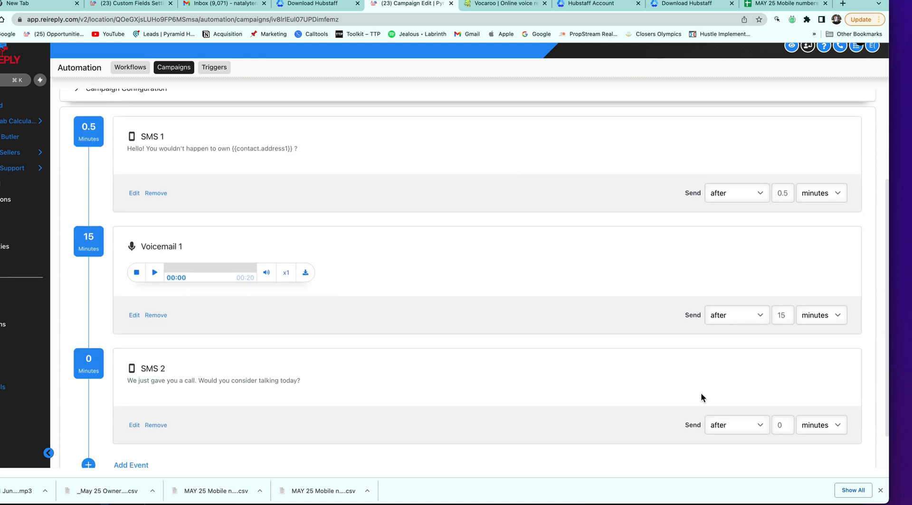
scroll(741, 403, "down", 1)
left_click(782, 416)
key("BackSpace")
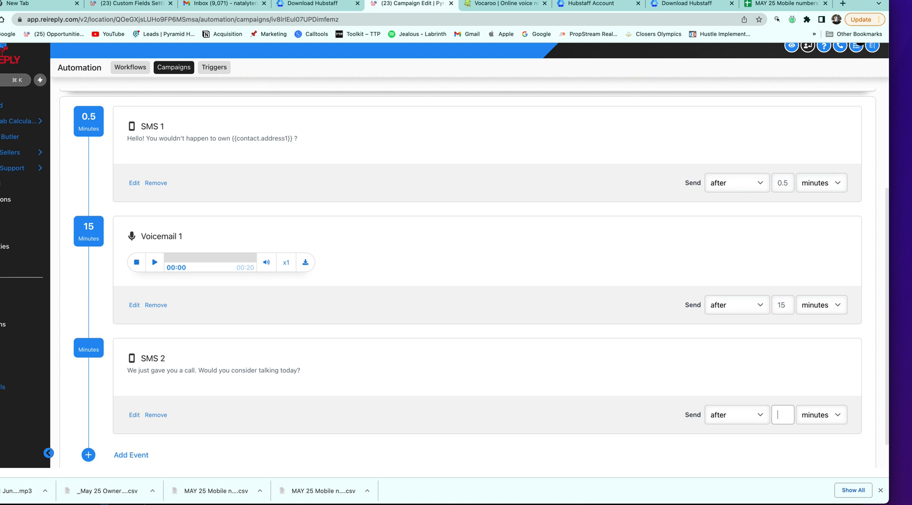
type("5")
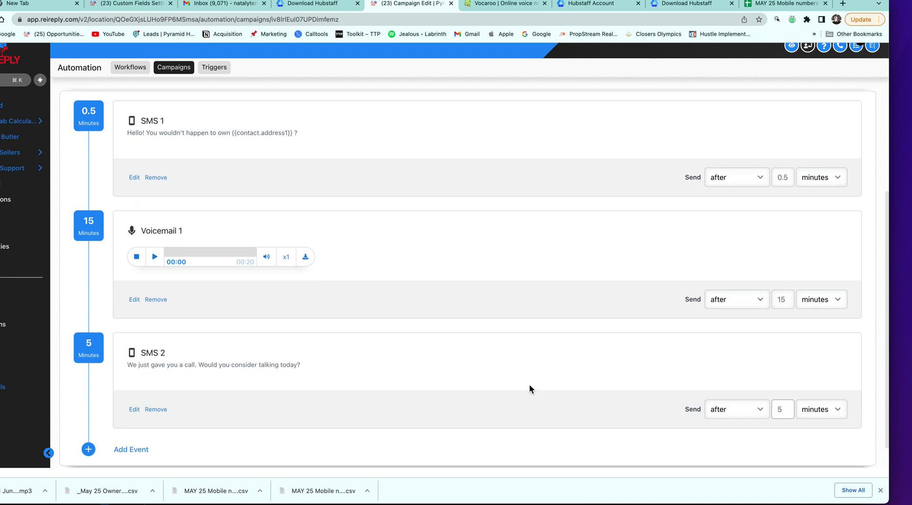
scroll(529, 384, "down", 2)
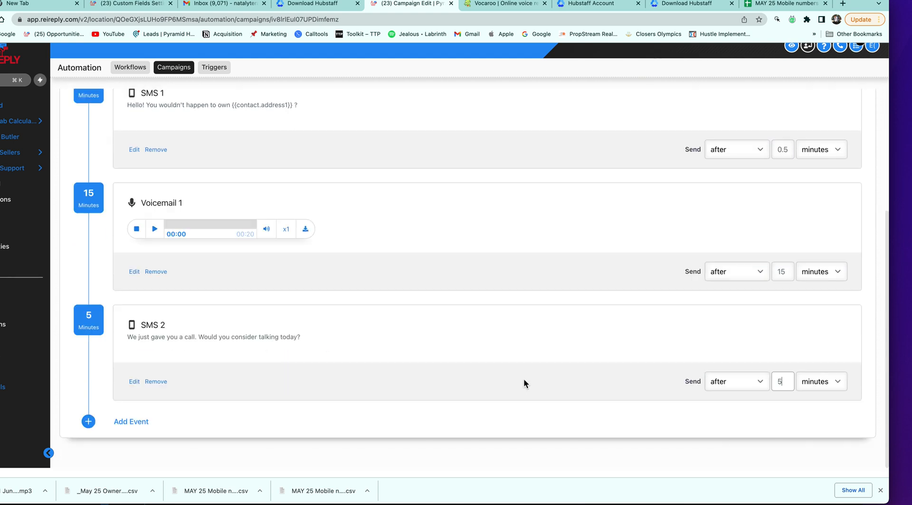
left_click(120, 426)
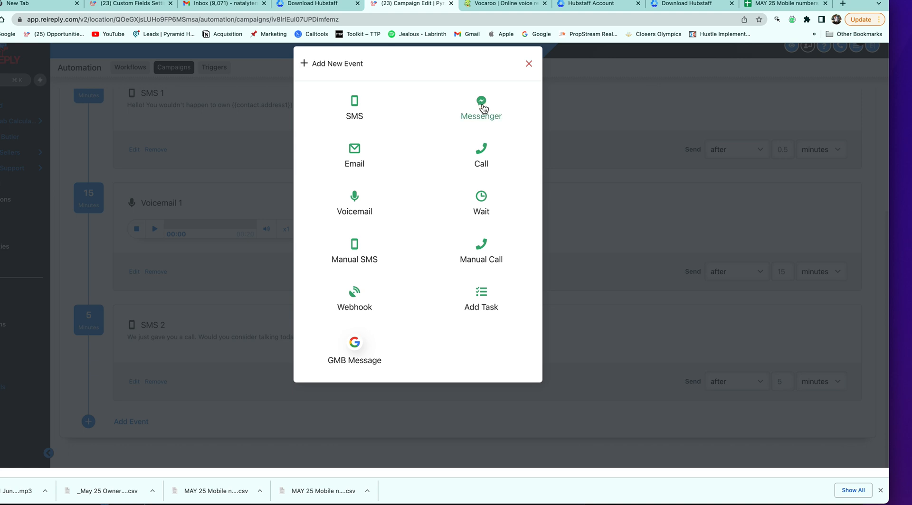
Add SMS 3: 'Good day! I hope life is treating you well… leave behind {{contact.address1}}?'
left_click(361, 113)
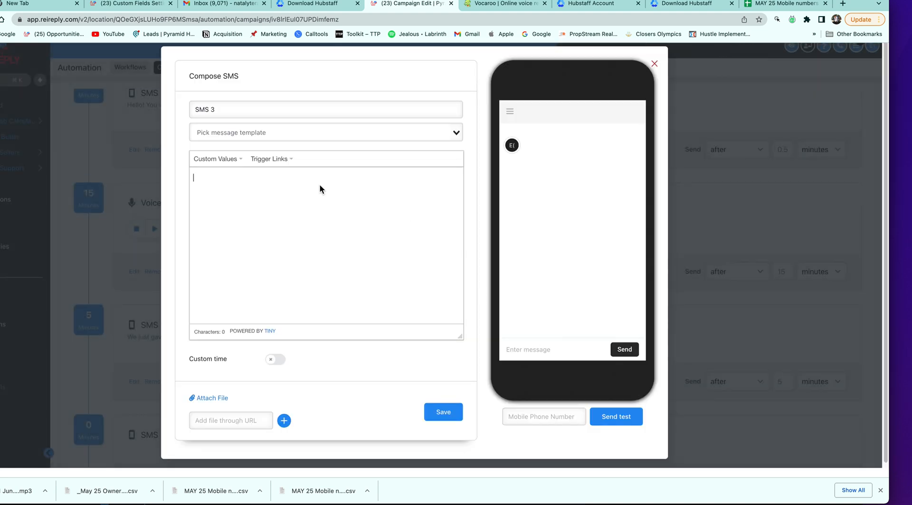
left_click(319, 185)
type("Good")
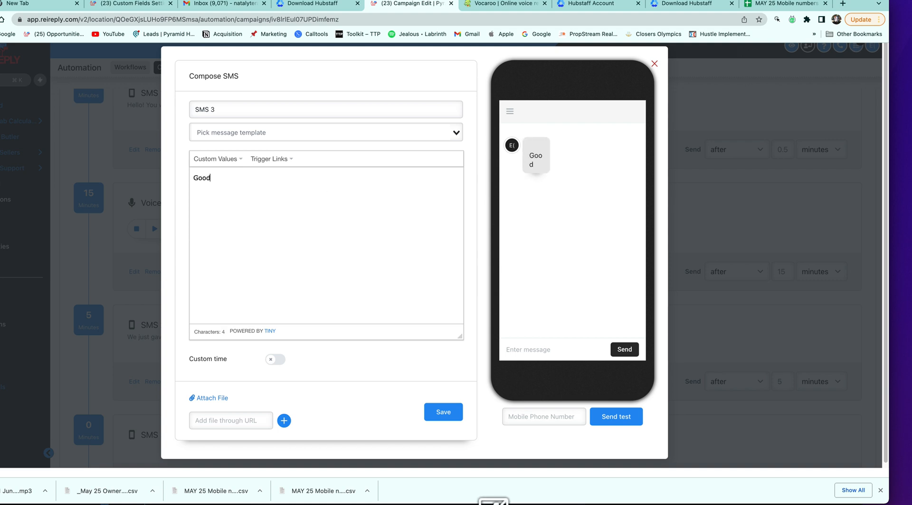
type(" day! ")
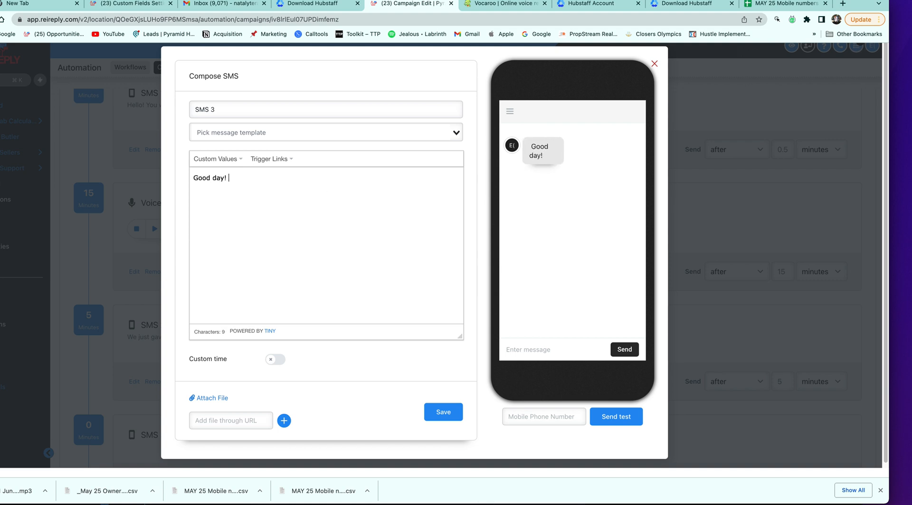
type("I ho")
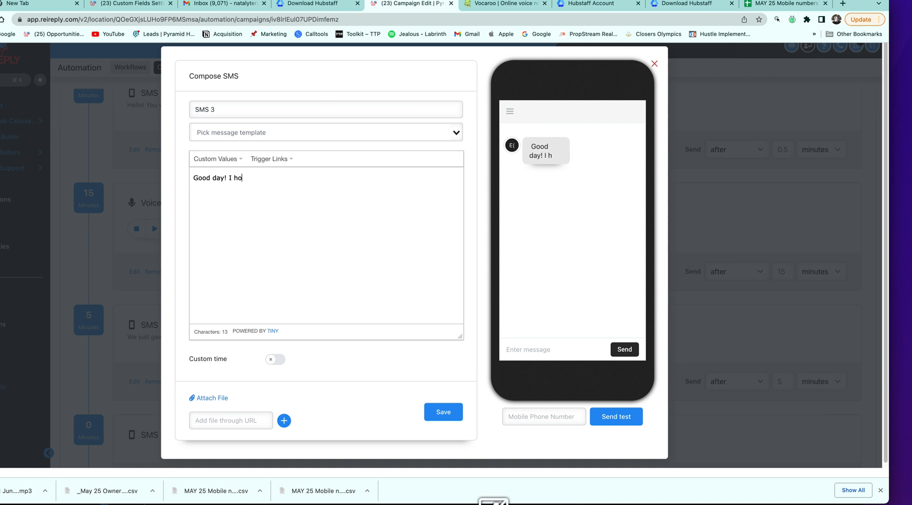
type("pe life is tre")
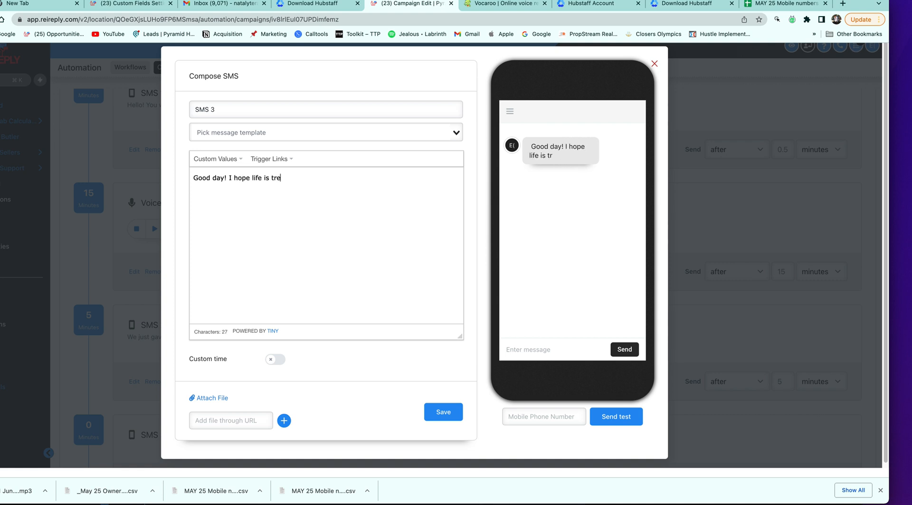
type("ating you")
type("well")
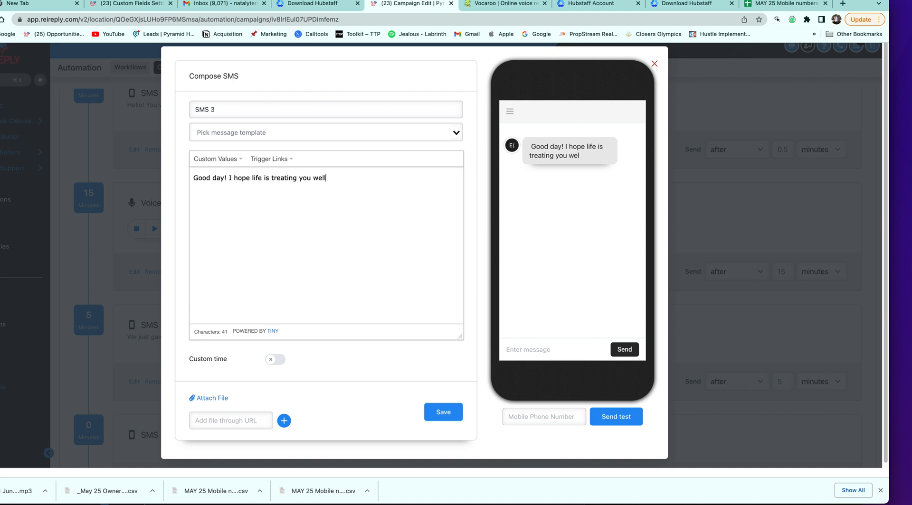
type(". Did yo")
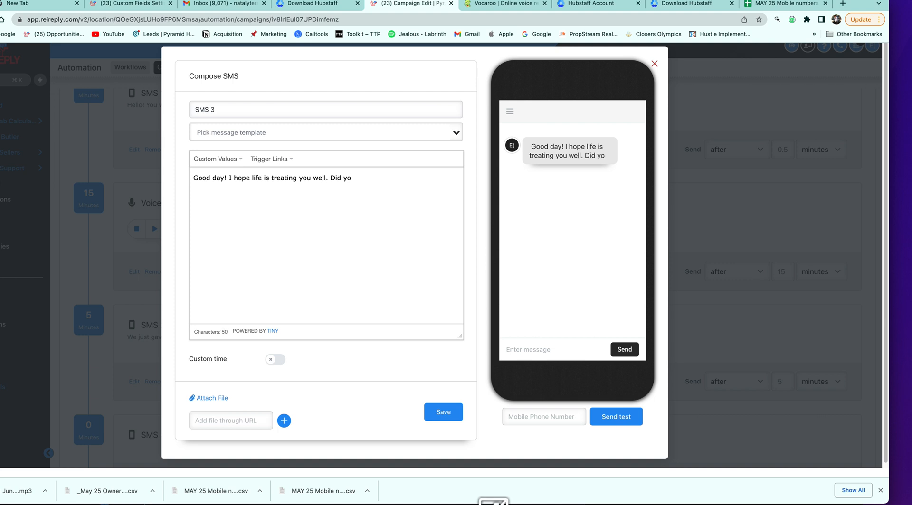
type("u have any pl")
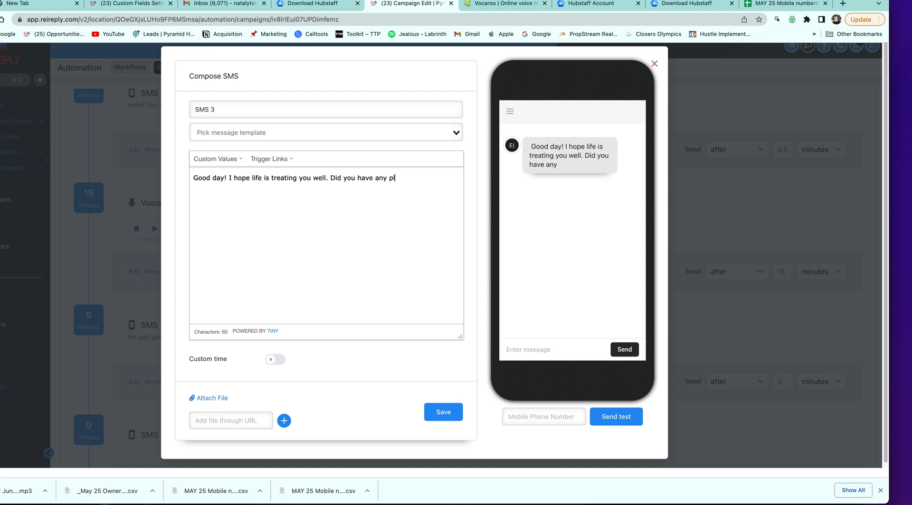
type("ans to leave behind")
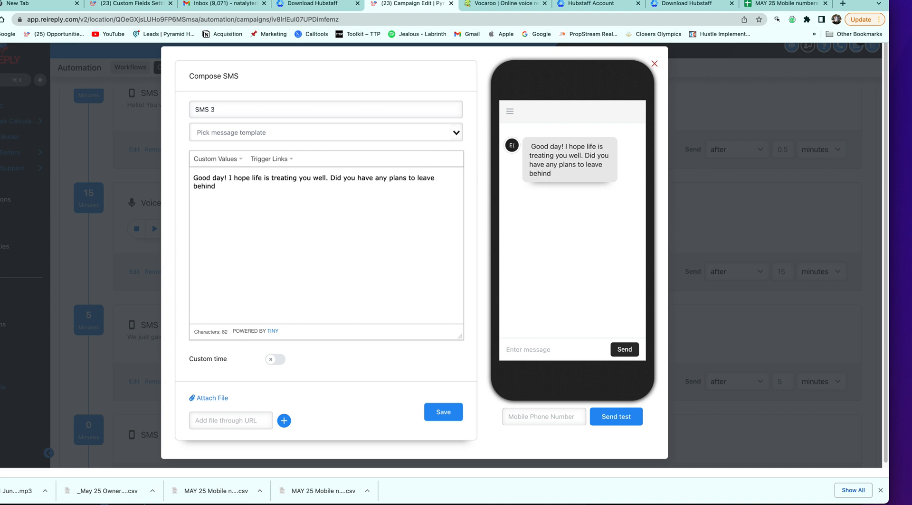
left_click(223, 158)
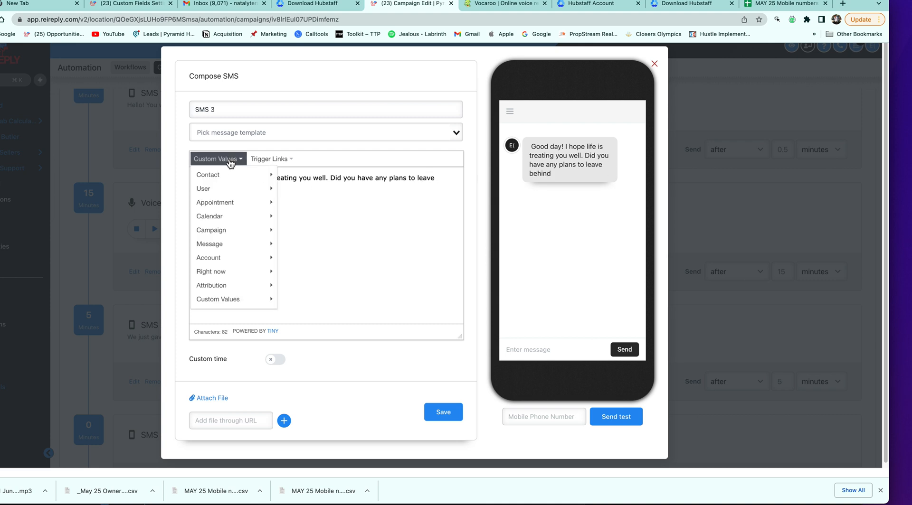
mouse_move(238, 182)
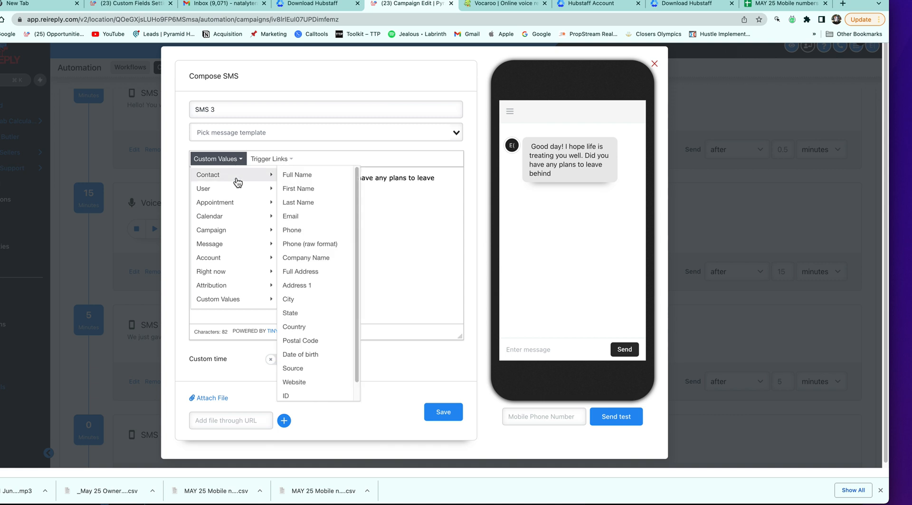
left_click(323, 288)
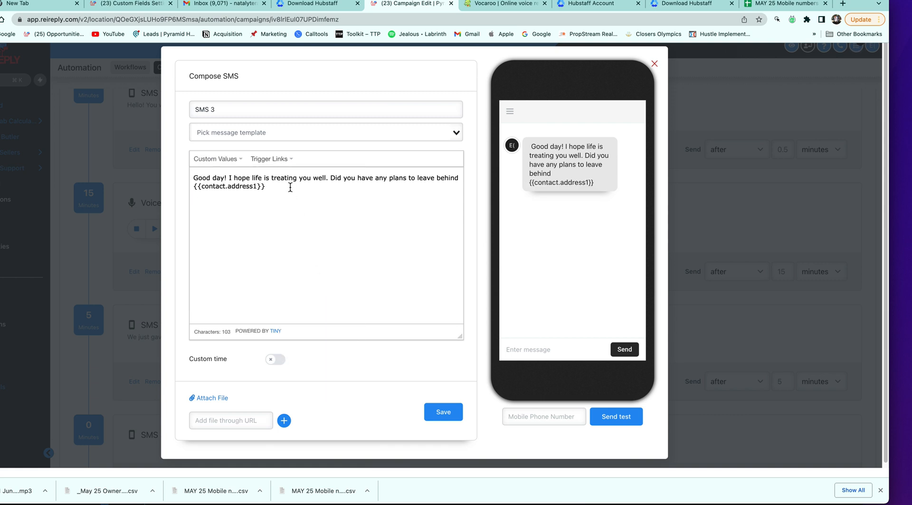
type("?")
left_click(267, 187)
key("BackSpace")
Send a test of SMS 3 to a test phone number
left_click(553, 416)
left_click(636, 419)
left_click(294, 504)
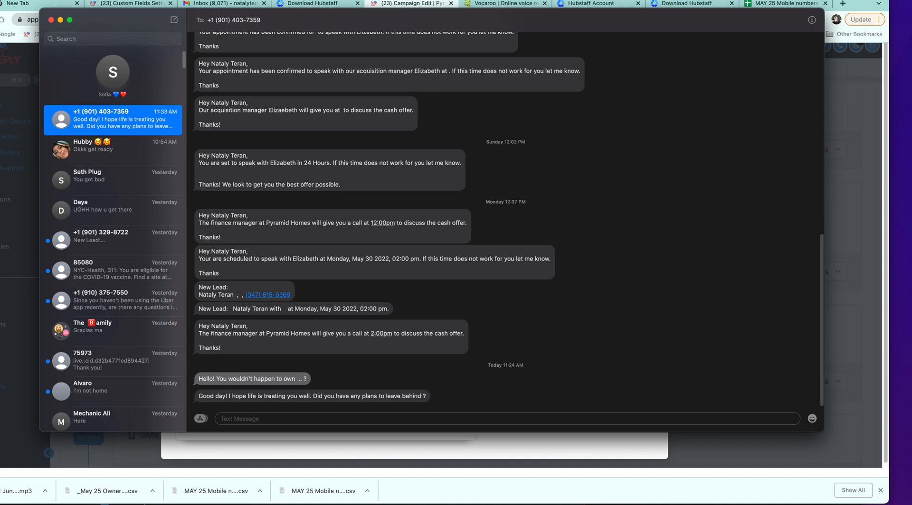
key("Down")
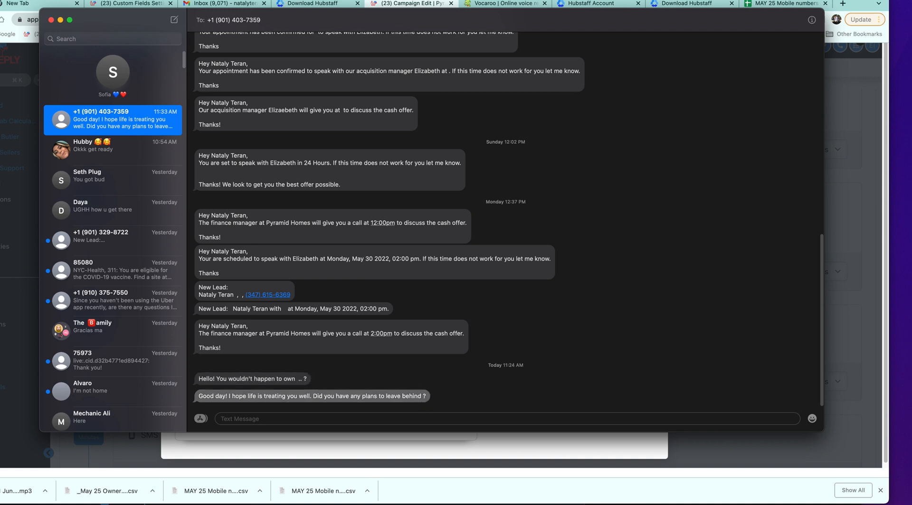
key("super+Tab")
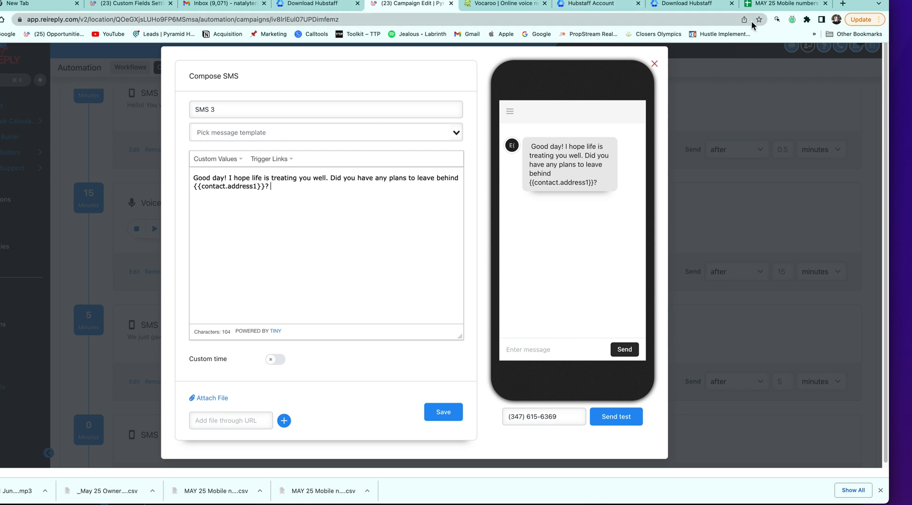
Save SMS 3 into the campaign timeline
left_click(777, 6)
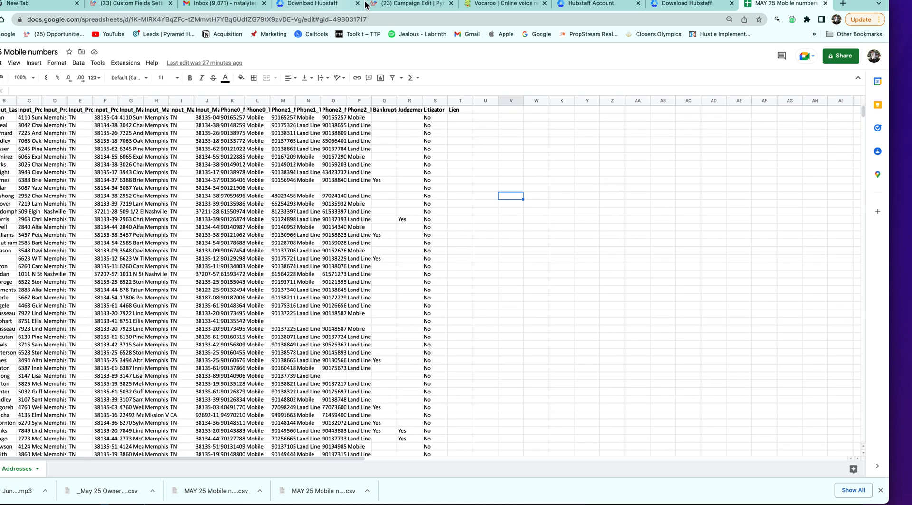
left_click(380, 6)
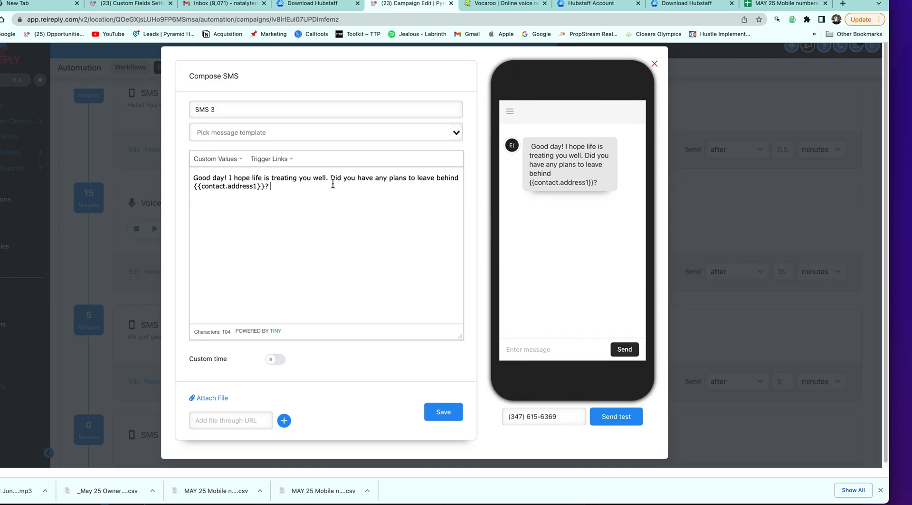
left_click(434, 414)
Set SMS 3's send delay to 1 day
scroll(501, 373, "down", 3)
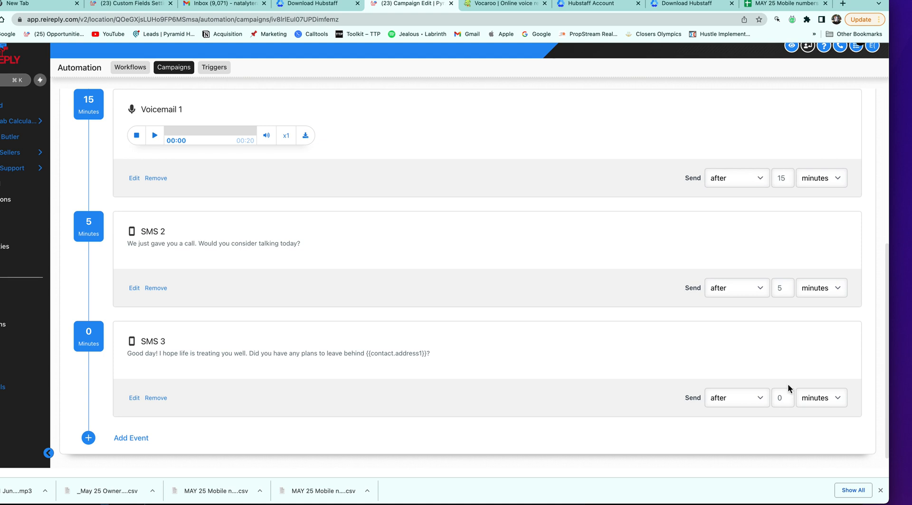
scroll(784, 322, "up", 4)
scroll(784, 322, "down", 4)
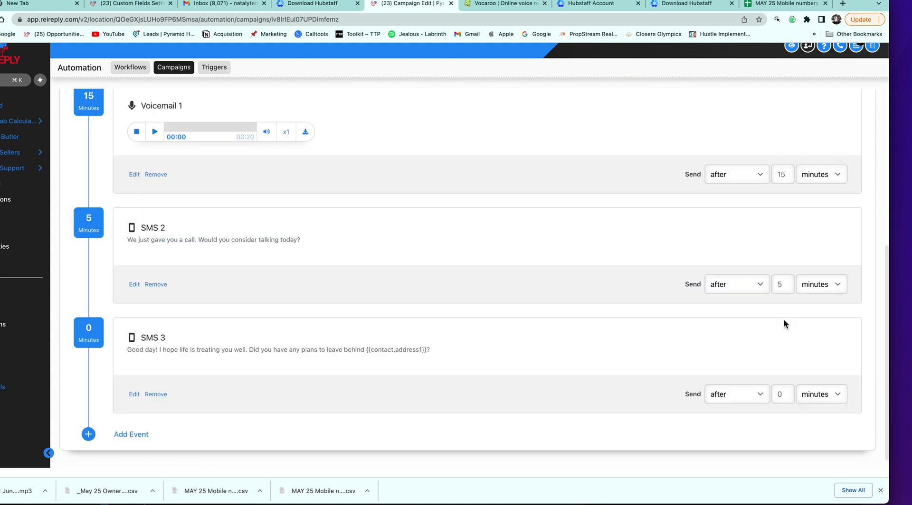
left_click(812, 394)
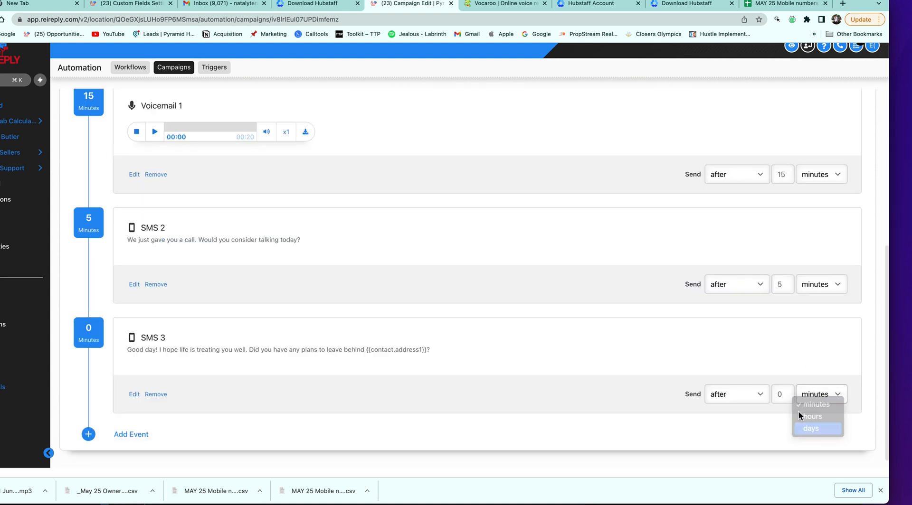
key("Return")
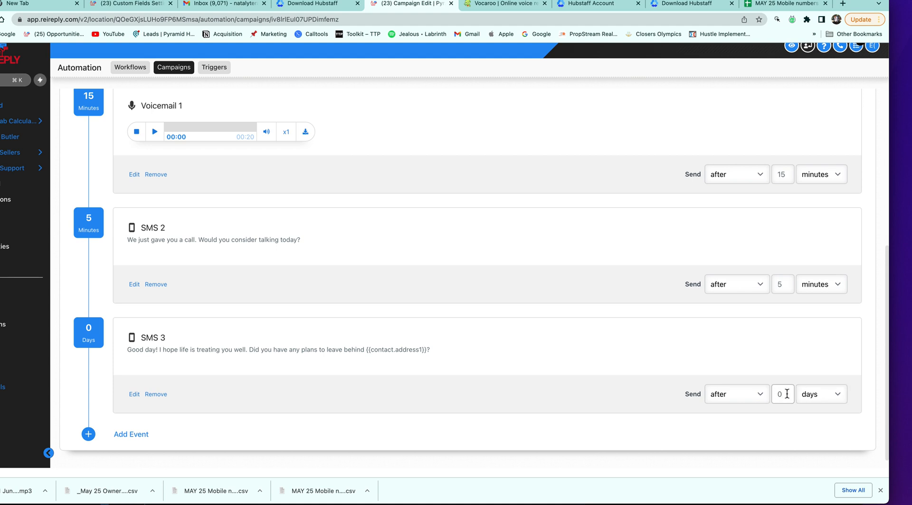
double_click(787, 394)
type("1")
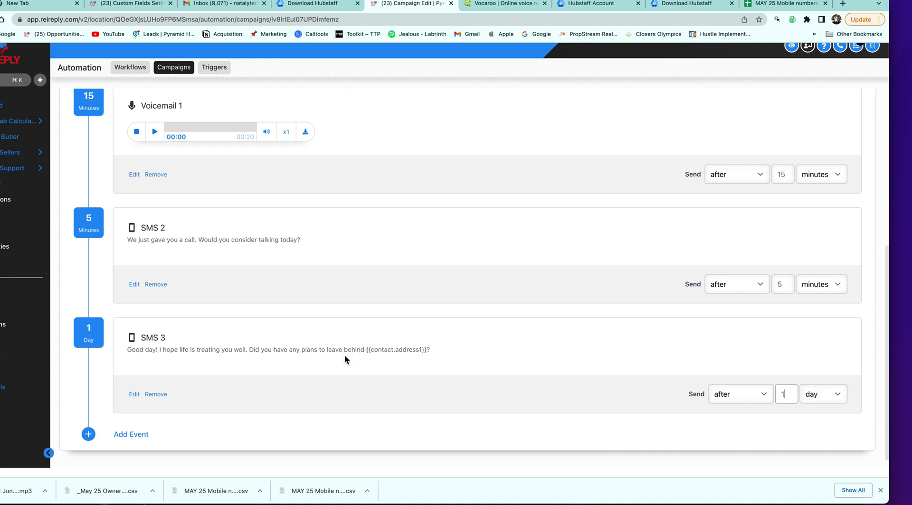
Add a new SMS event to the campaign as SMS 4
scroll(343, 354, "down", 1)
left_click(132, 421)
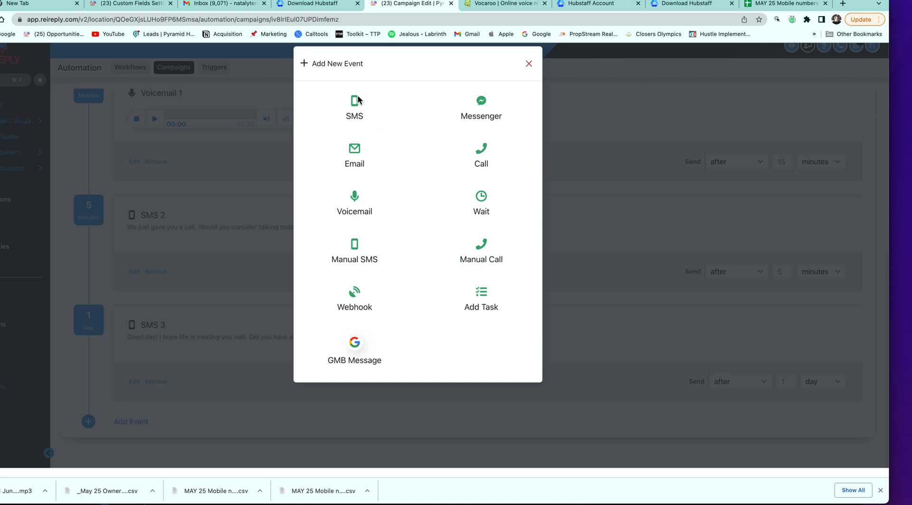
left_click(359, 116)
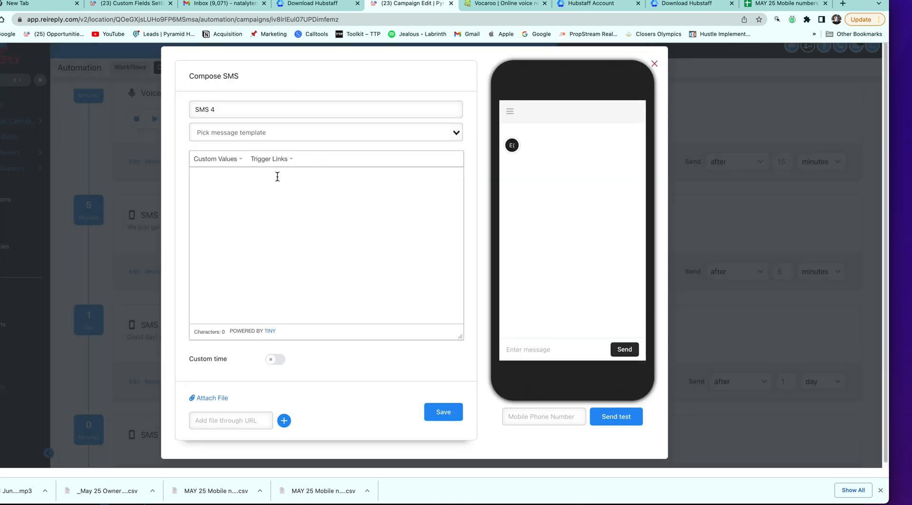
Write 'Howdy. Aren't you happy the summertime is right around the corner?' and save it
type("Howd")
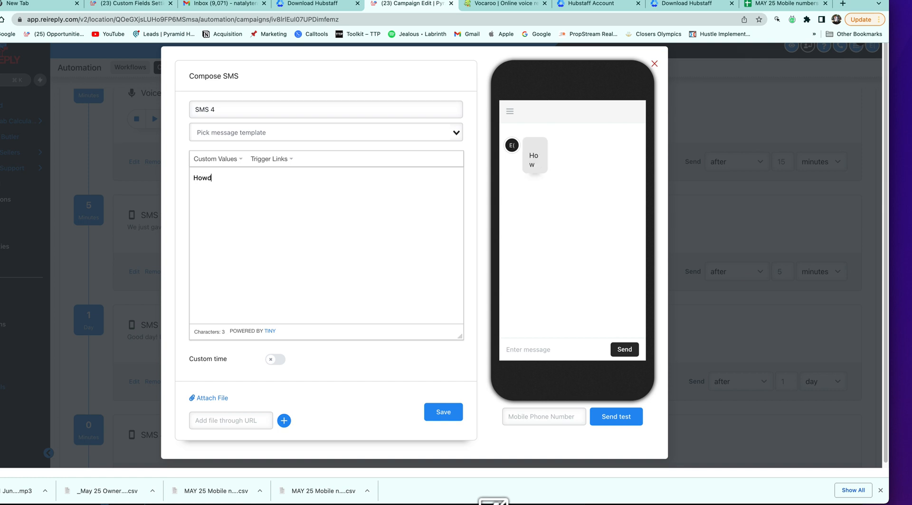
type("y,")
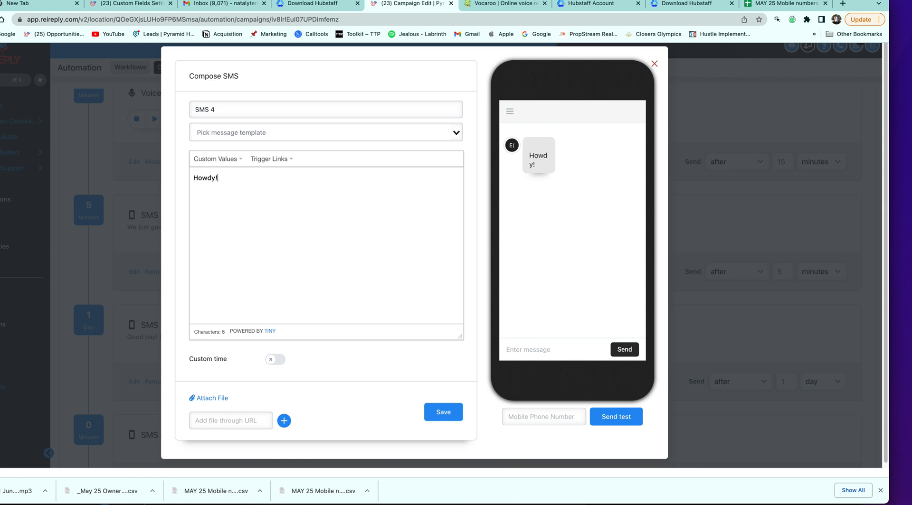
key("BackSpace")
type(". Sure")
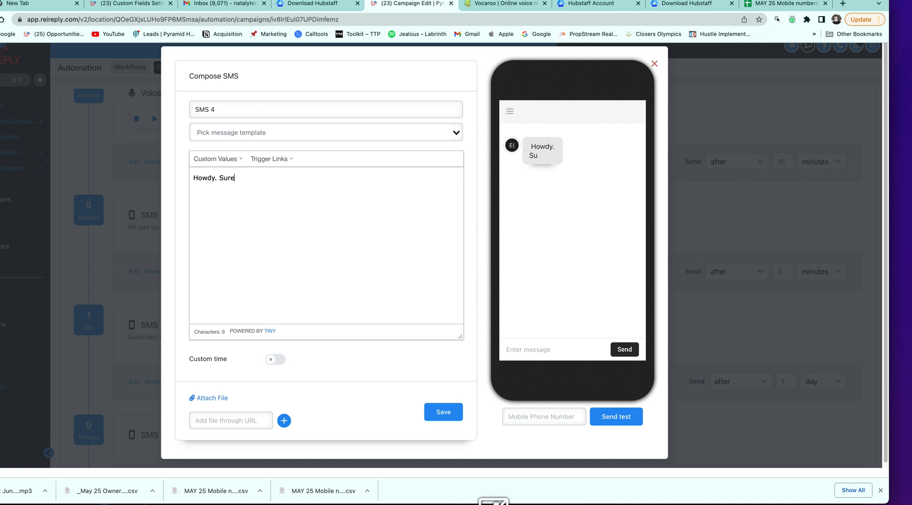
type(" is a lovely da")
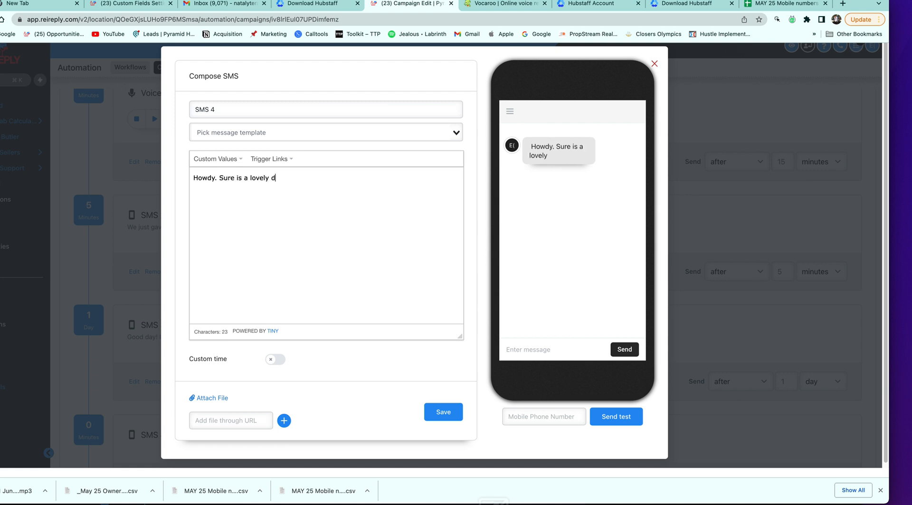
key("BackSpace")
key("BackSpace")
key("BackSpace")
left_click_drag(266, 178, 222, 180)
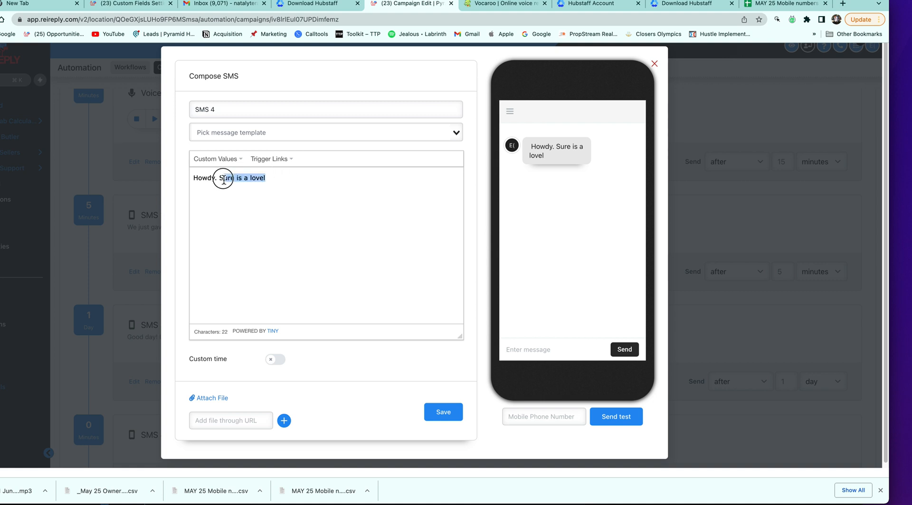
key("BackSpace")
type("A")
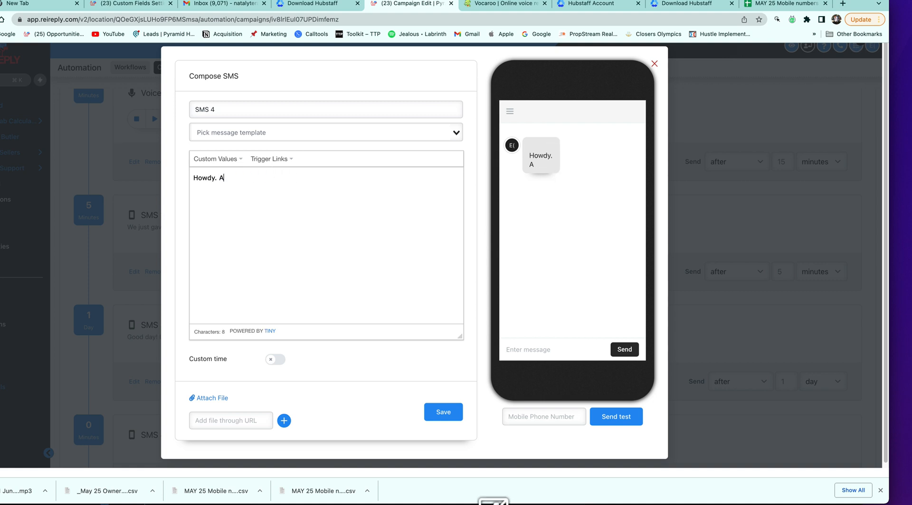
type("ren't you happy yhe")
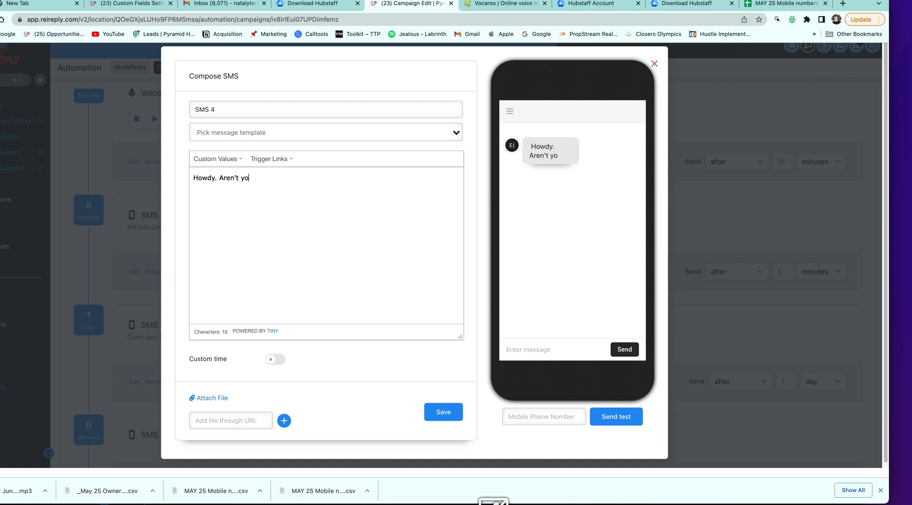
key("BackSpace")
key("BackSpace")
key("BackSpace")
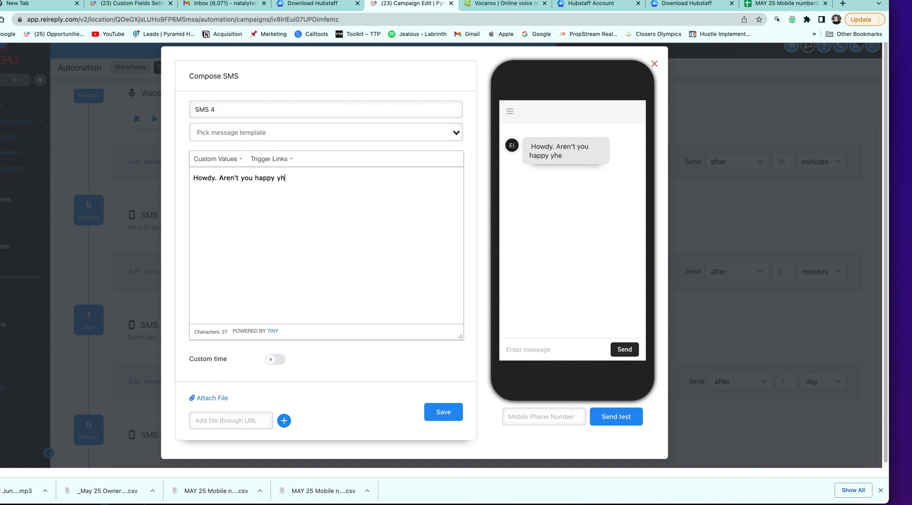
type("the summe")
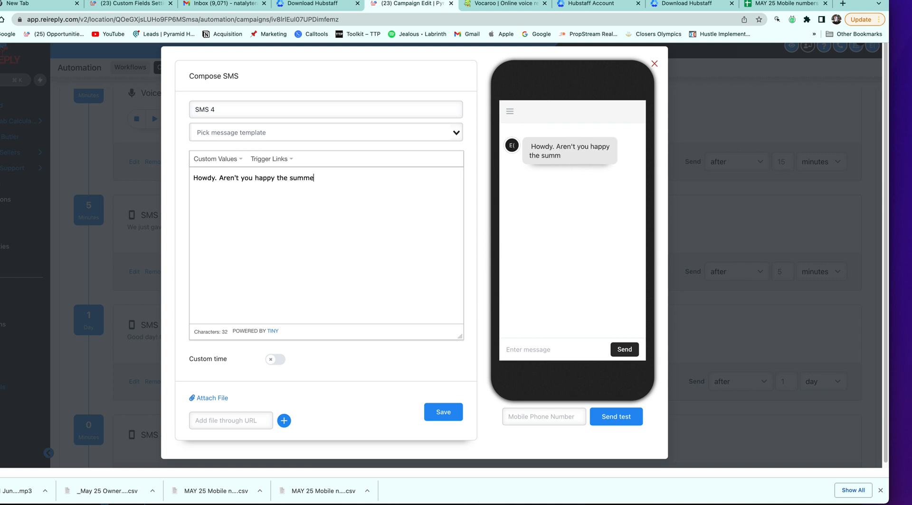
type("rtime is right around the cor")
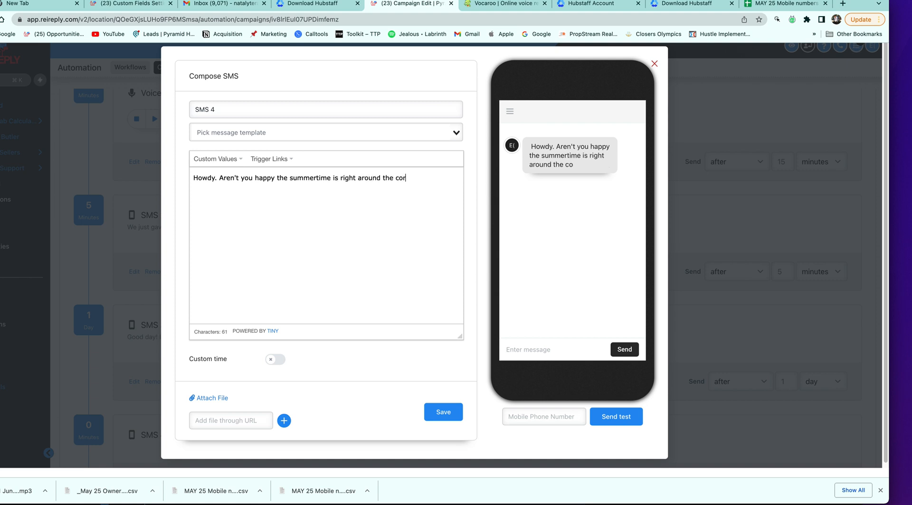
type("ner?")
left_click_drag(357, 178, 340, 182)
left_click(443, 412)
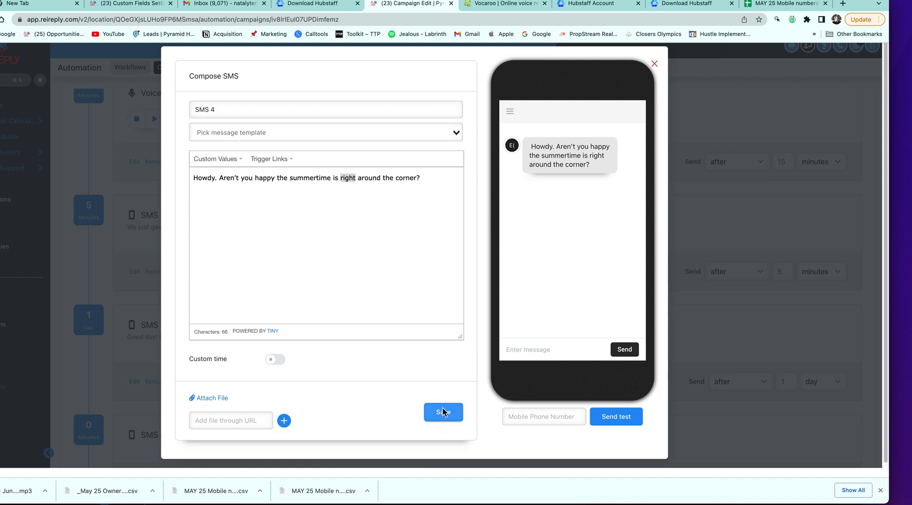
Change SMS 4's send delay from 0 to 20 minutes
scroll(300, 374, "down", 2)
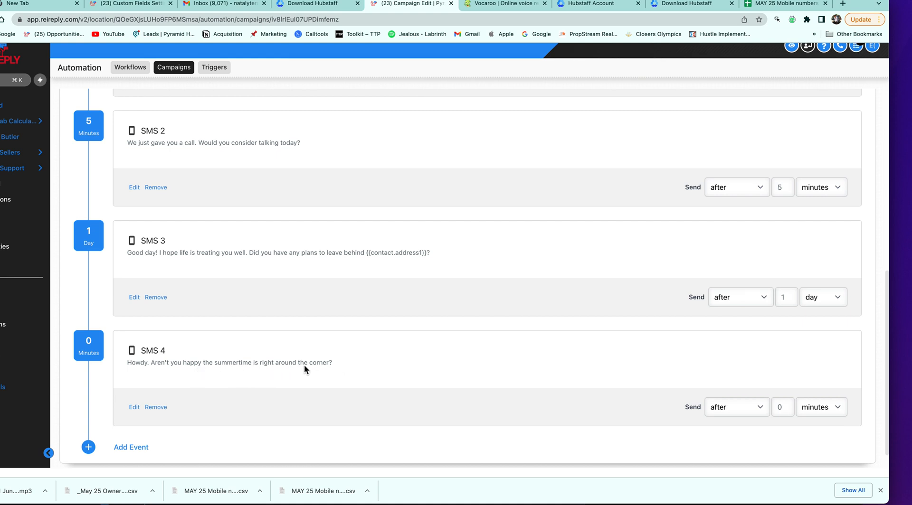
scroll(179, 380, "down", 1)
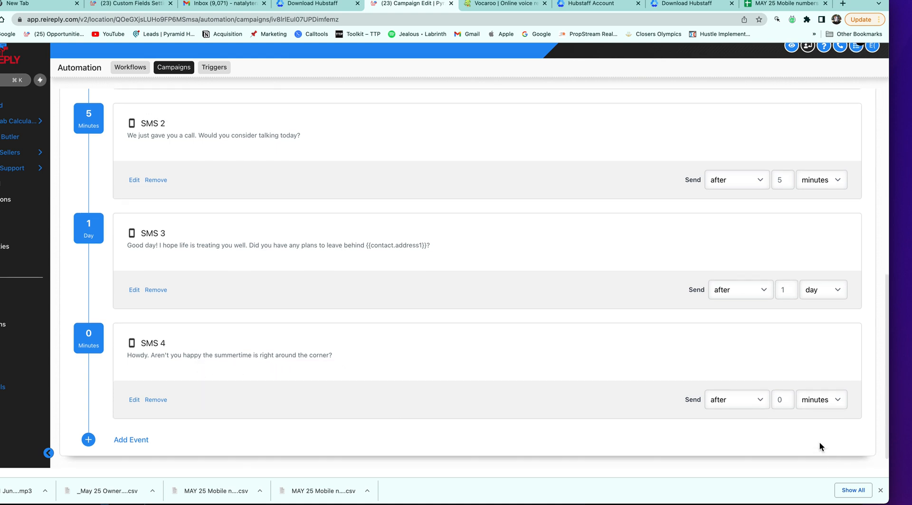
left_click(788, 399)
key("BackSpace")
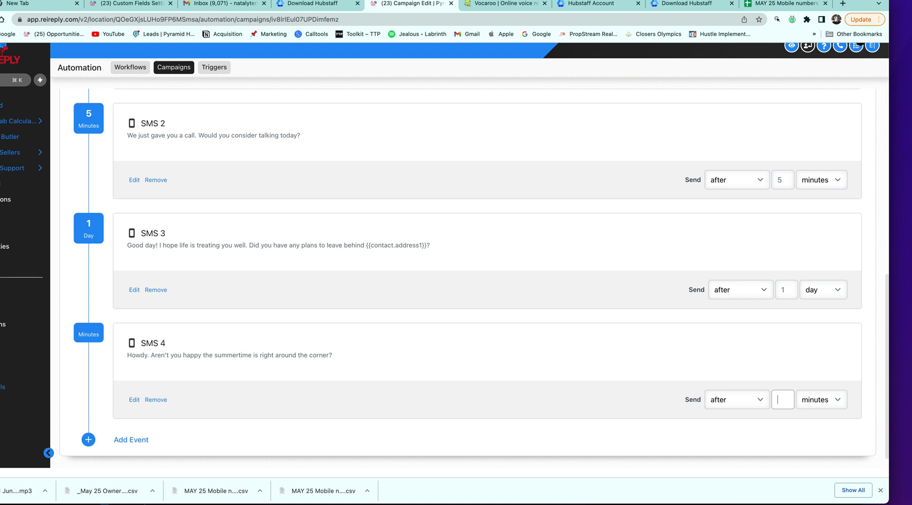
type("20")
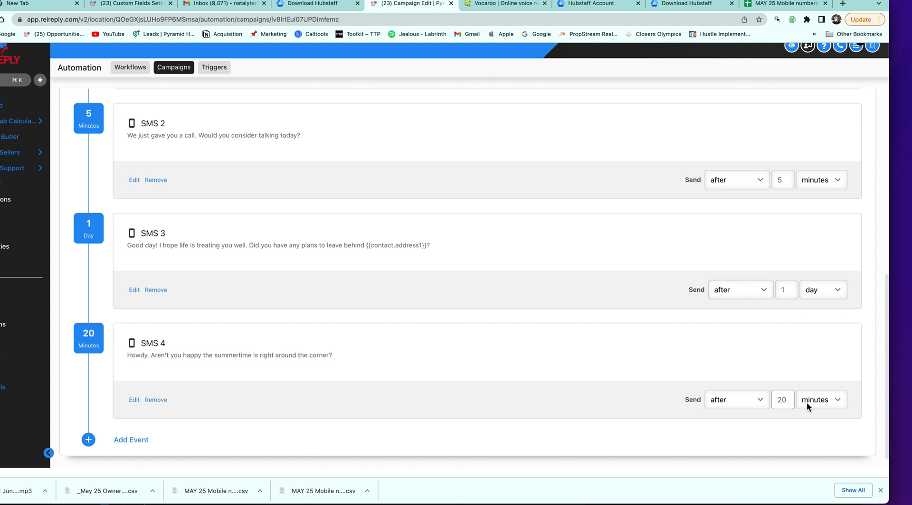
scroll(767, 399, "down", 1)
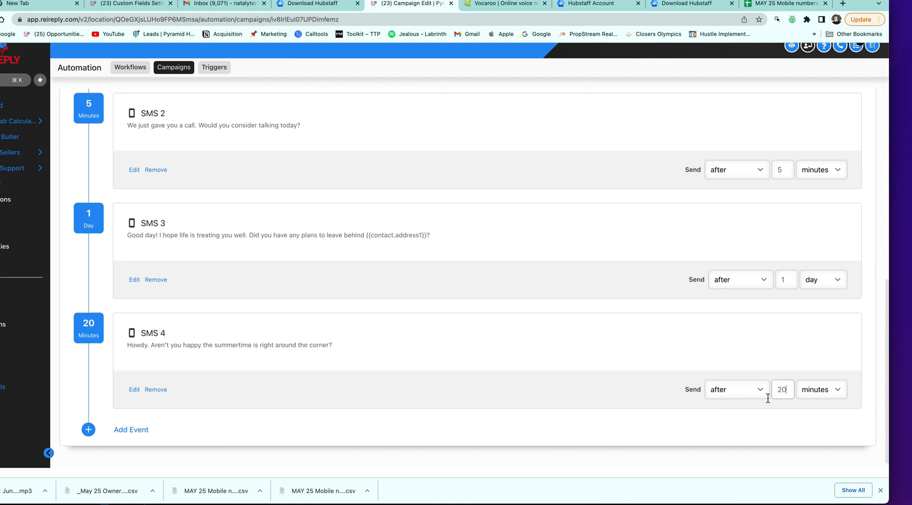
Add a new SMS 5 reading 'If you could sell today or in the next 6 months, would you?'
left_click(130, 430)
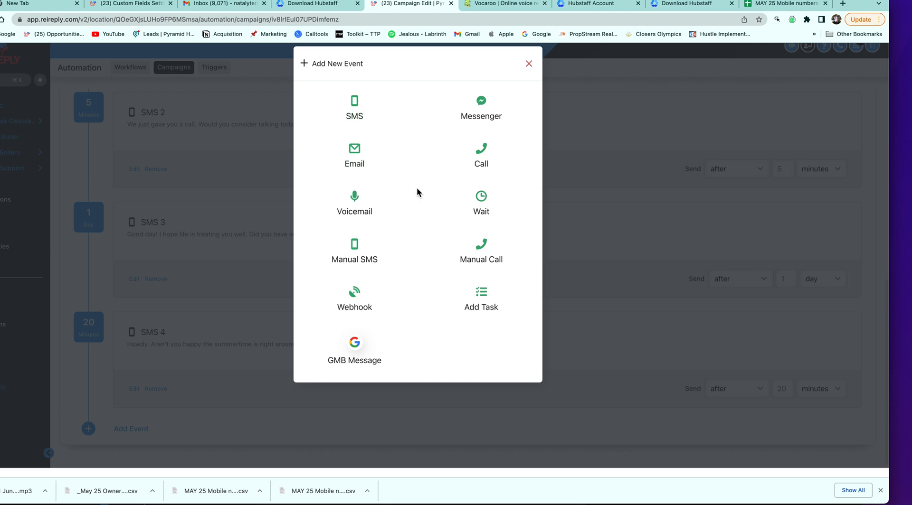
left_click(361, 108)
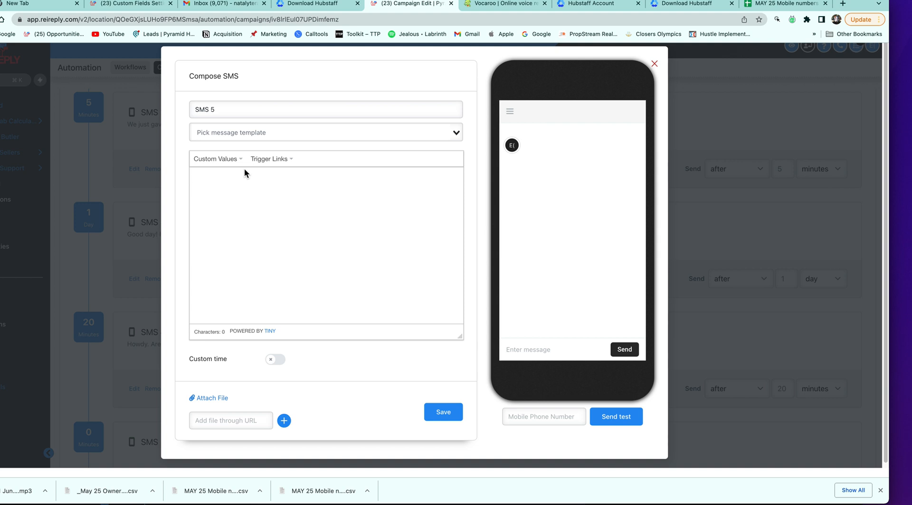
type("If you w")
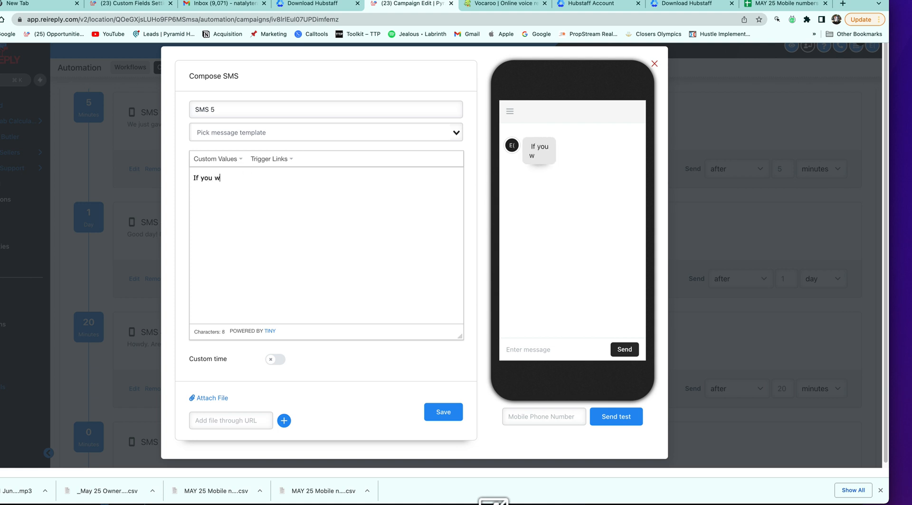
key("BackSpace")
type("could sel")
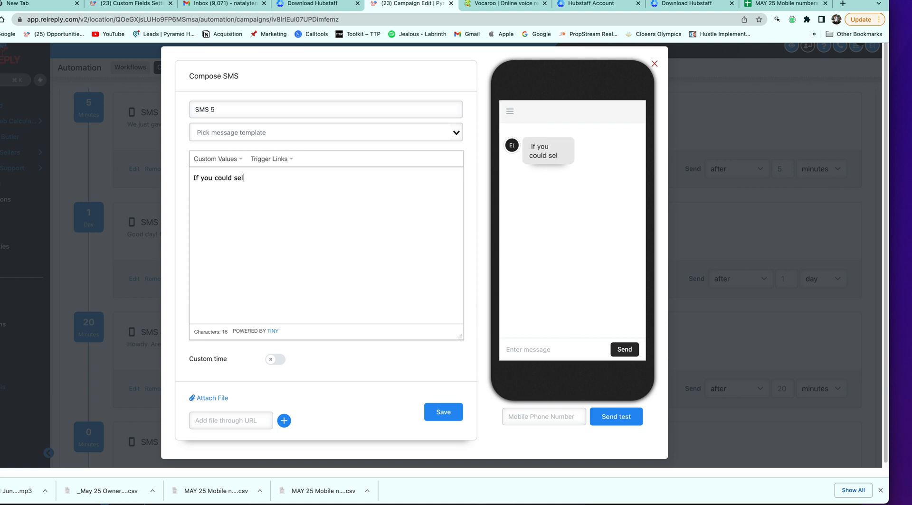
type("l today or inj")
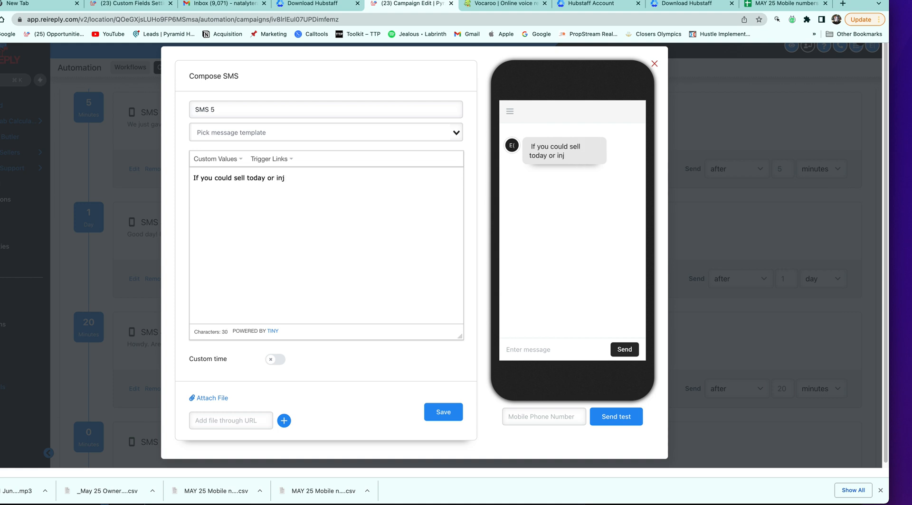
key("BackSpace")
type("the next ")
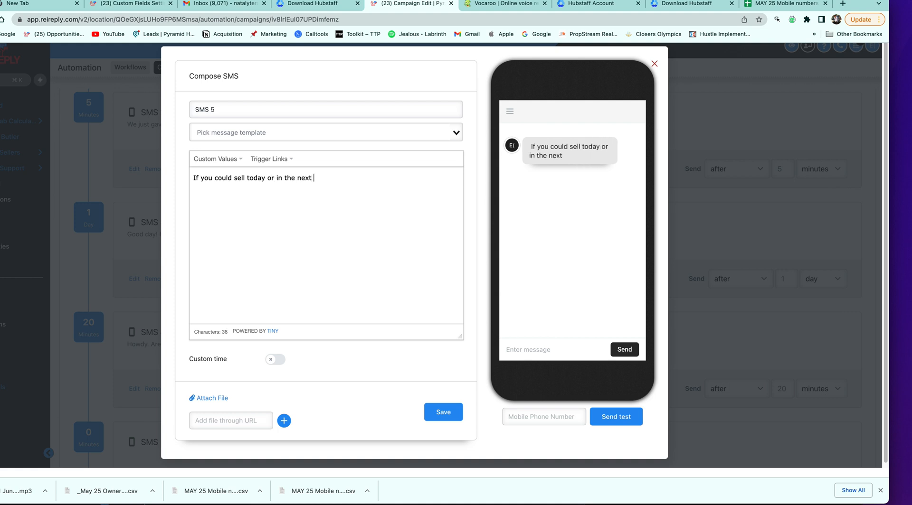
type("6 months, would you?")
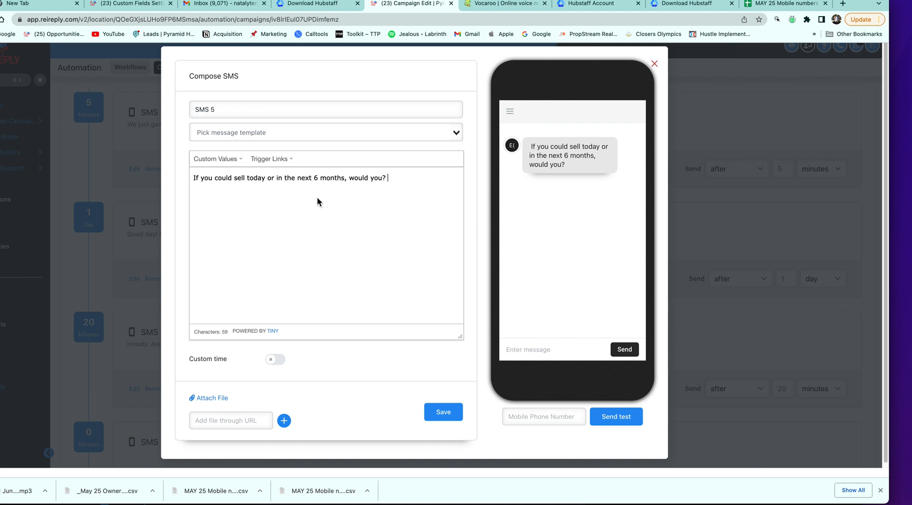
Insert the Contact > Address 1 custom value right after 'sell'
left_click(245, 180)
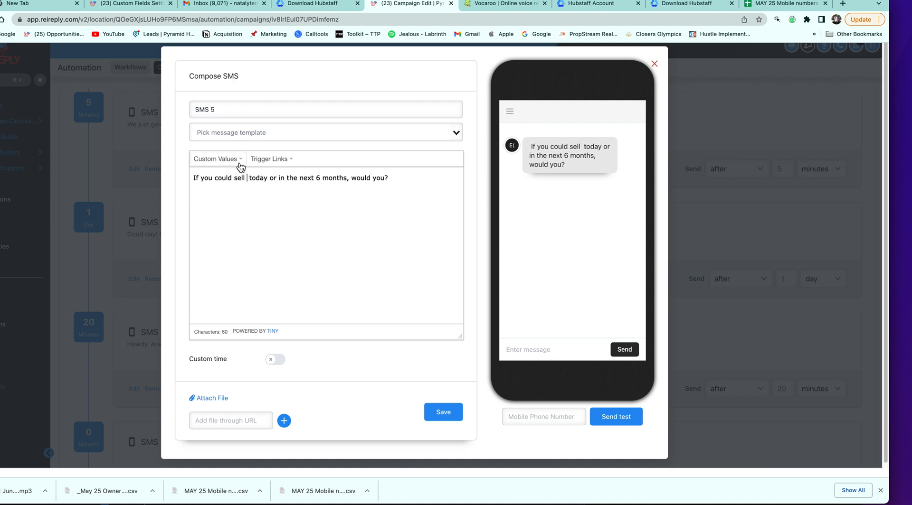
left_click(240, 162)
mouse_move(269, 175)
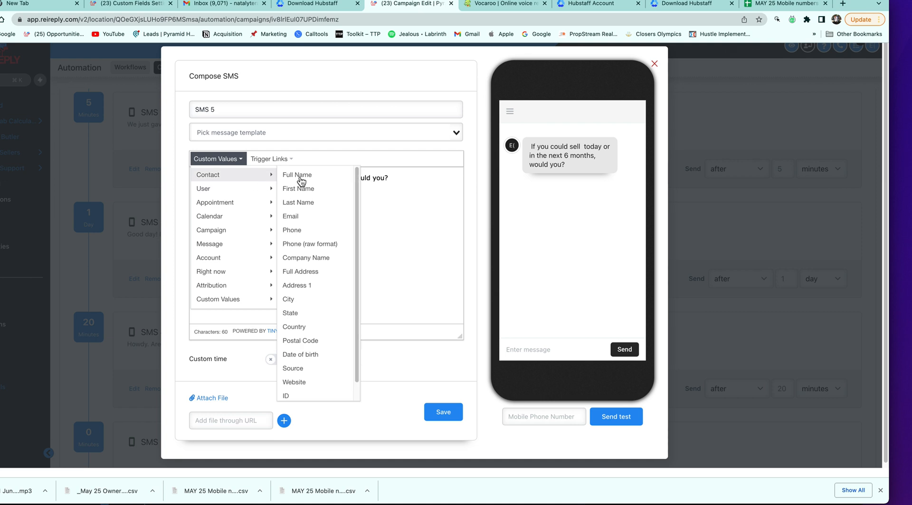
left_click(318, 285)
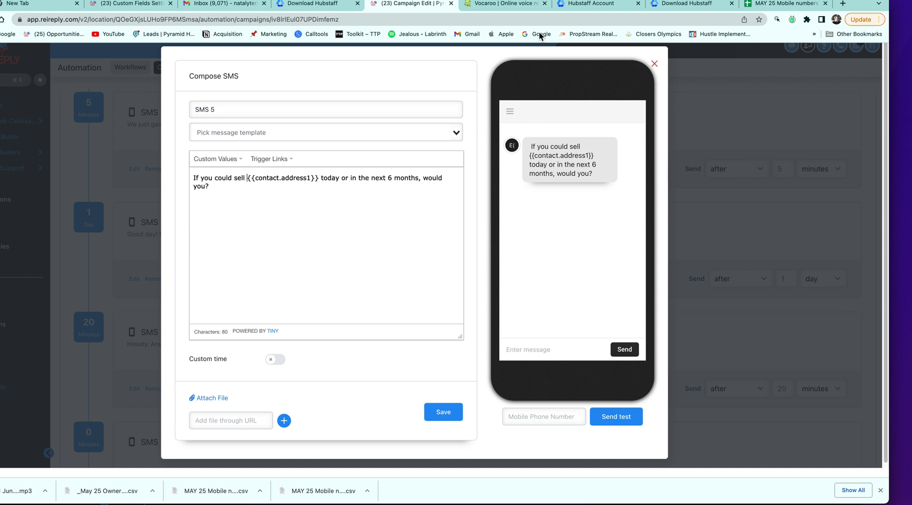
left_click(489, 6)
Search Google for 'other words for sell'
left_click(463, 16)
key("BackSpace")
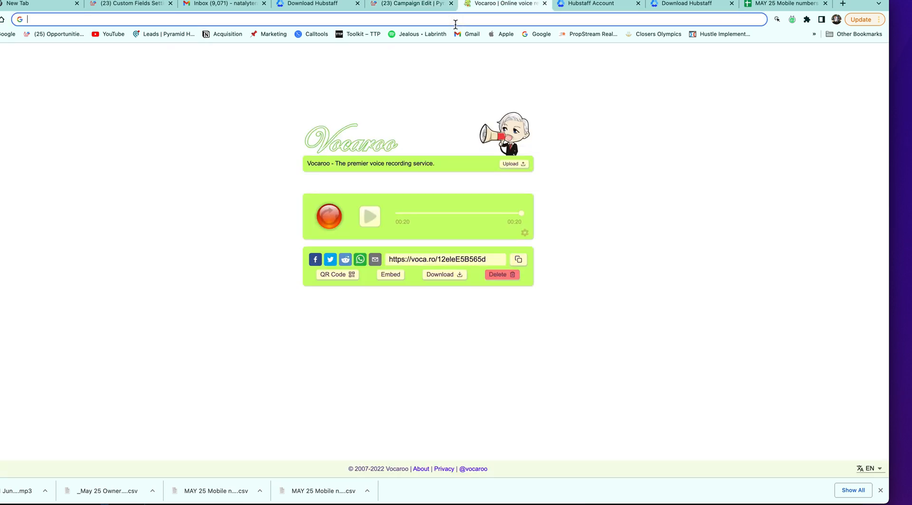
type("other words ")
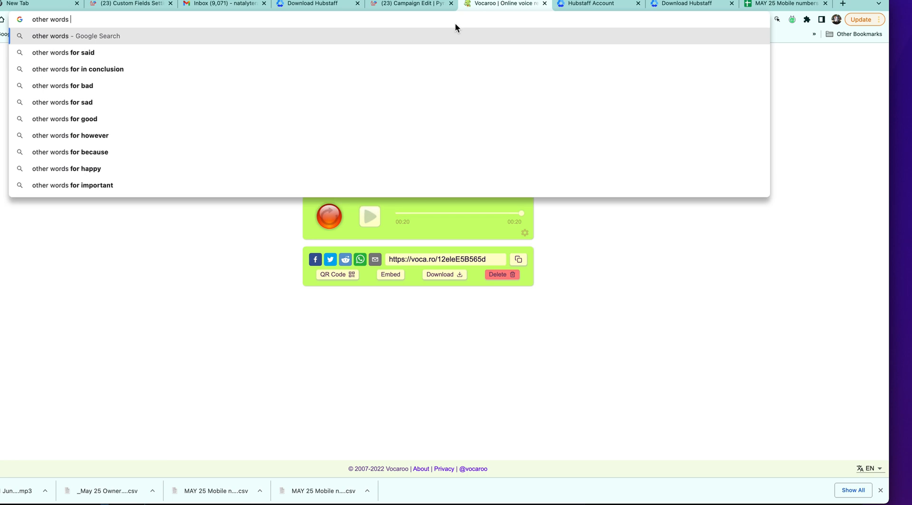
type("for sell")
key("Return")
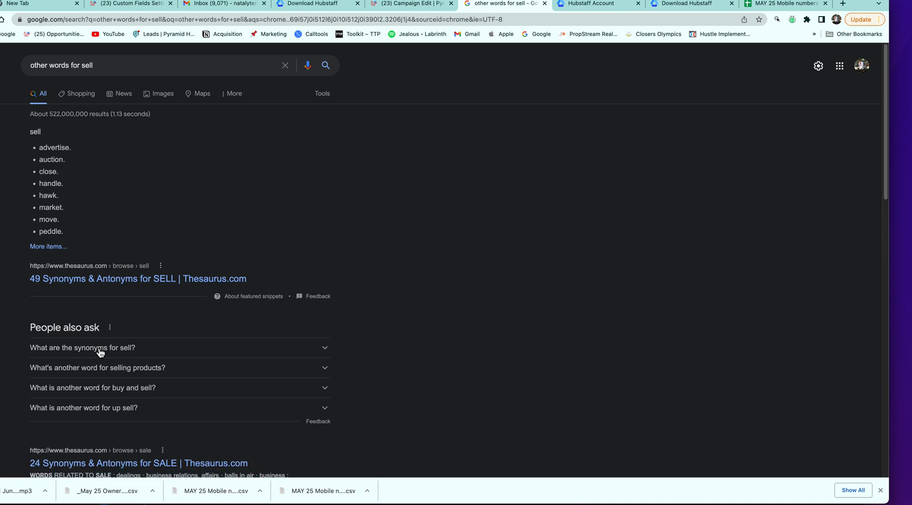
Browse Thesaurus.com's synonyms for 'sell', then bring up the Custom Fields settings page
left_click(63, 279)
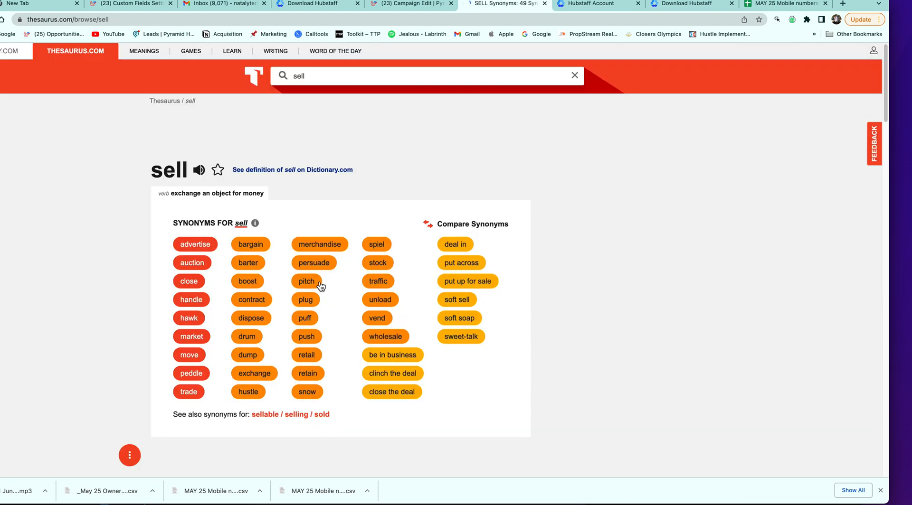
scroll(321, 285, "down", 3)
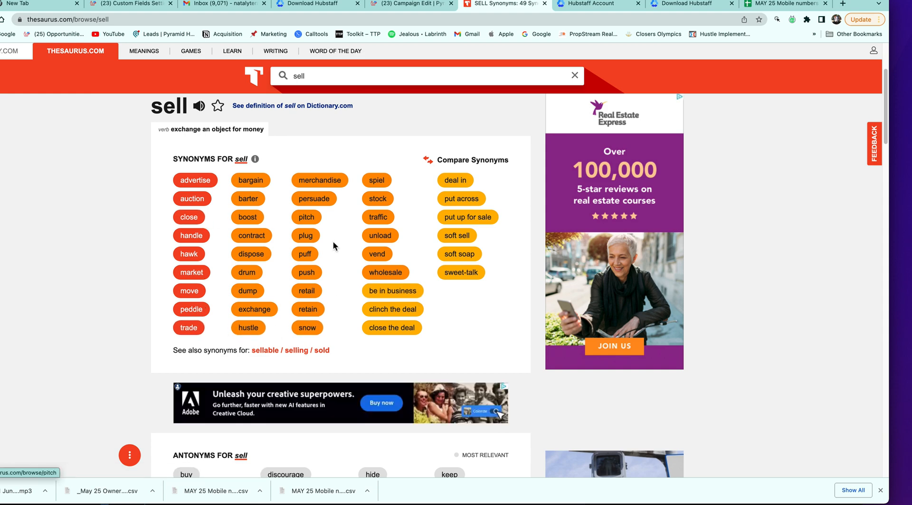
scroll(334, 246, "down", 3)
scroll(332, 248, "up", 1)
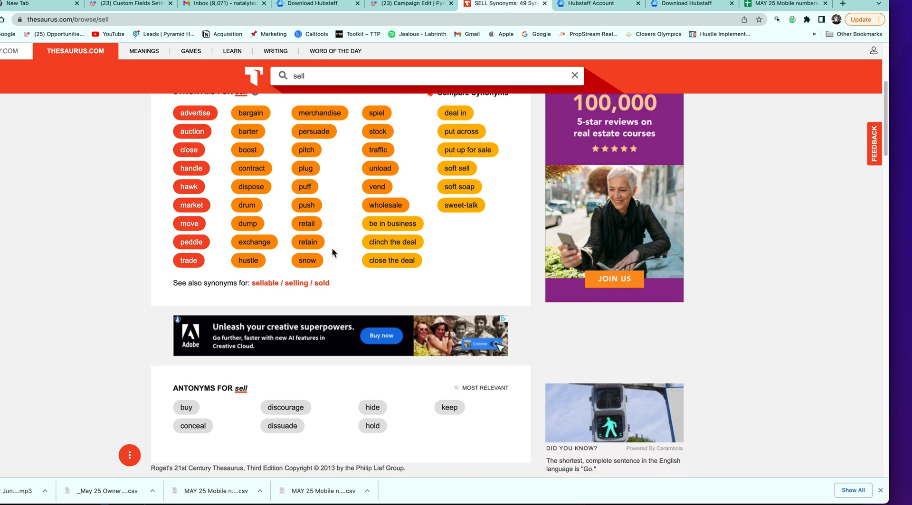
scroll(332, 248, "up", 3)
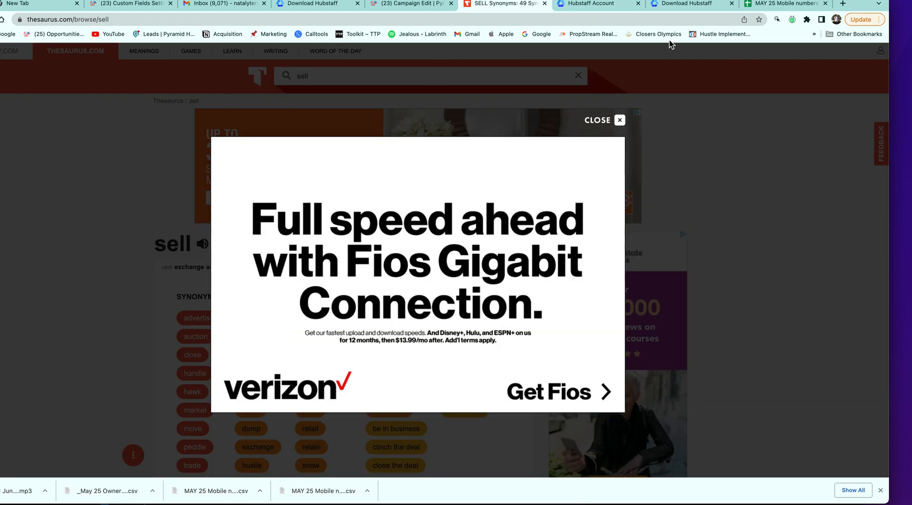
left_click(115, 8)
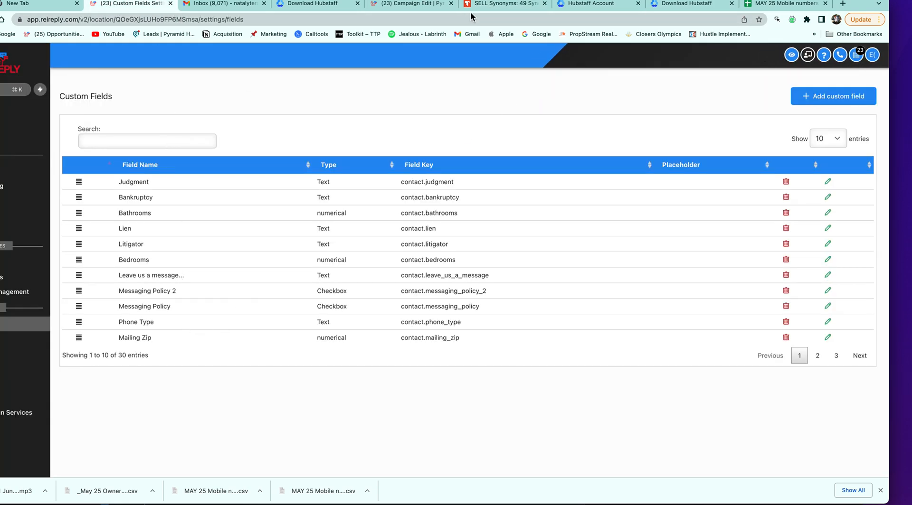
In SMS 5, replace 'sell' before {{contact.address1}} with 'leave behind'
left_click(411, 3)
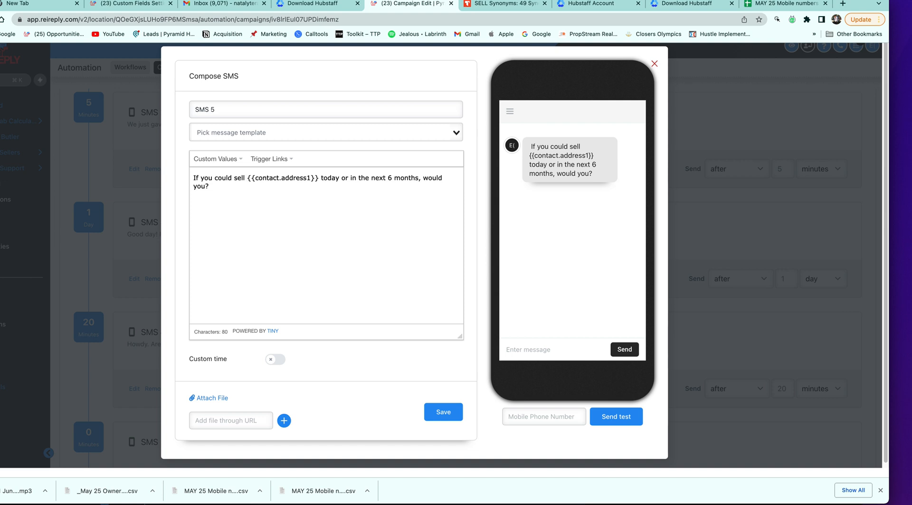
key("BackSpace")
key("BackSpace")
key("BackSpace")
key("BackSpace")
key("BackSpace")
type("clo")
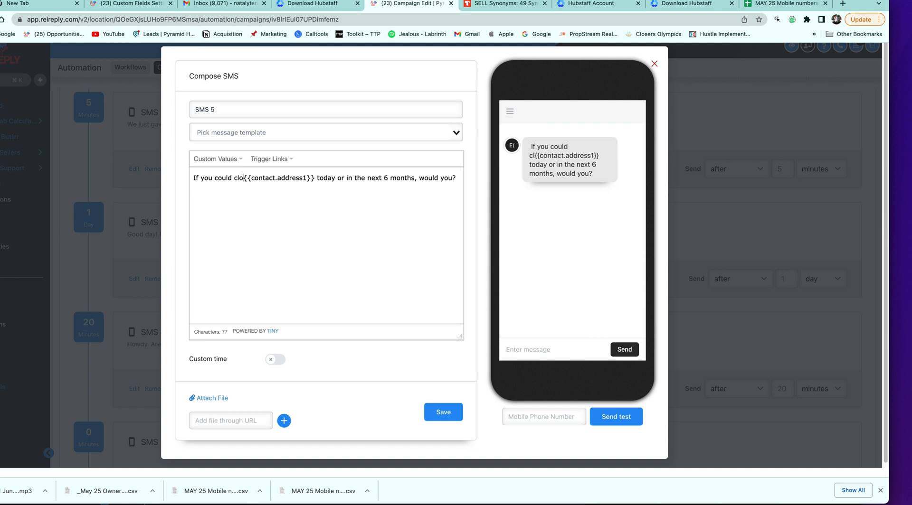
type("se")
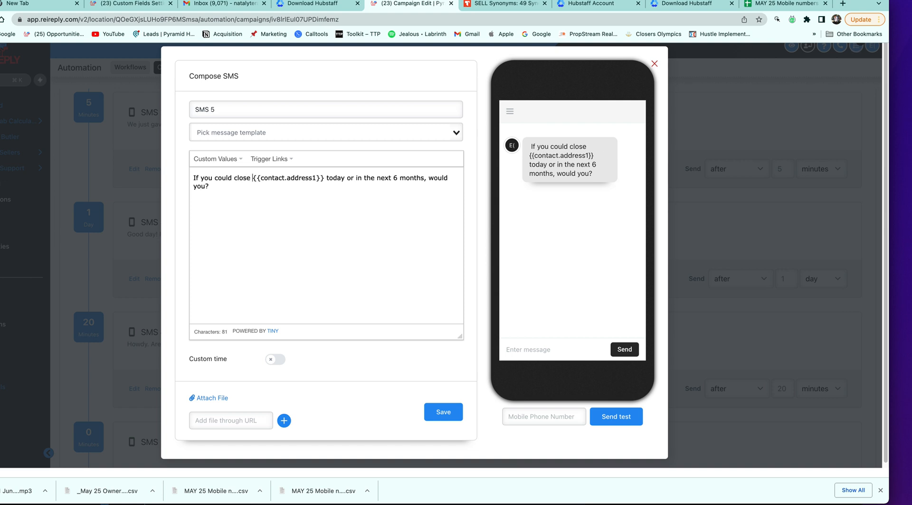
key("BackSpace")
key("BackSpace")
key("BackSpace")
key("BackSpace")
key("BackSpace")
key("BackSpace")
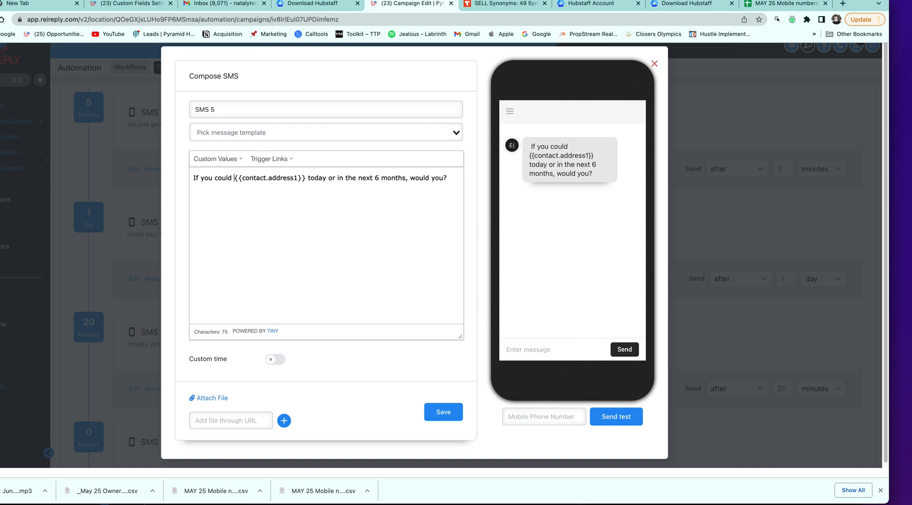
type("leave behind")
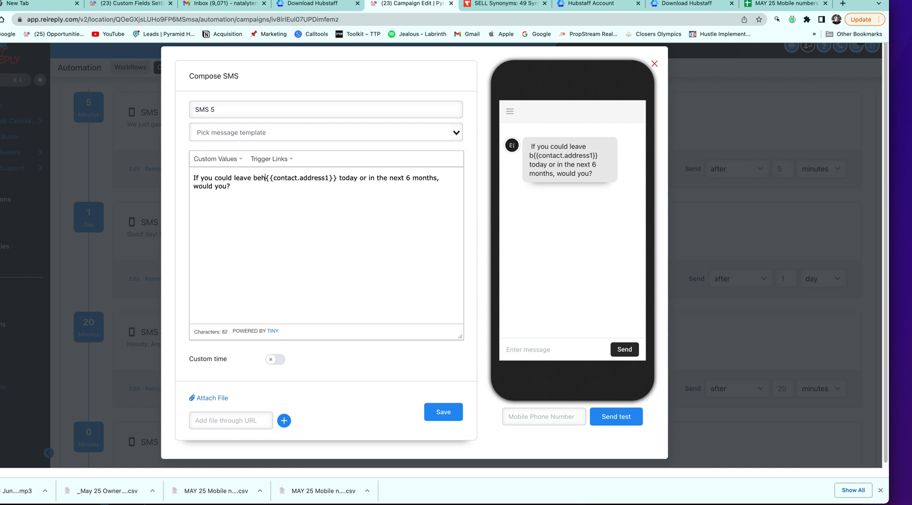
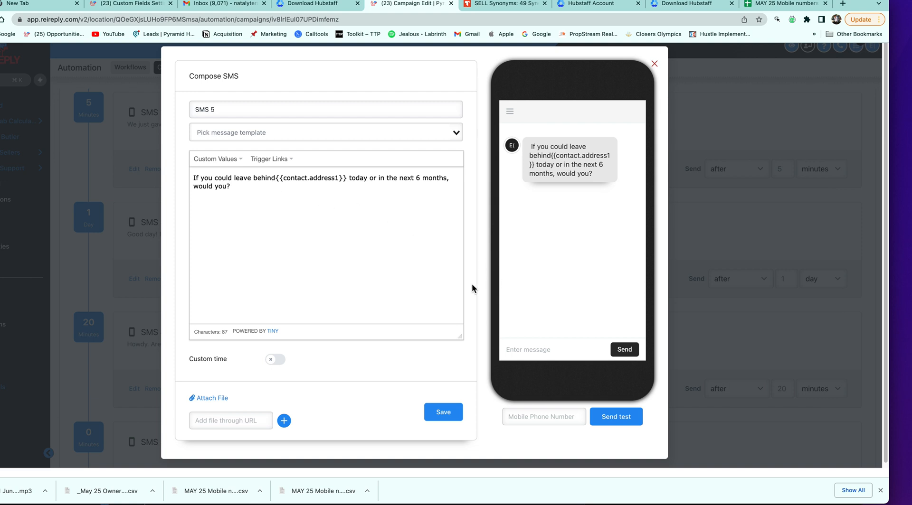
Save the edited SMS 5 message to the campaign
left_click(444, 413)
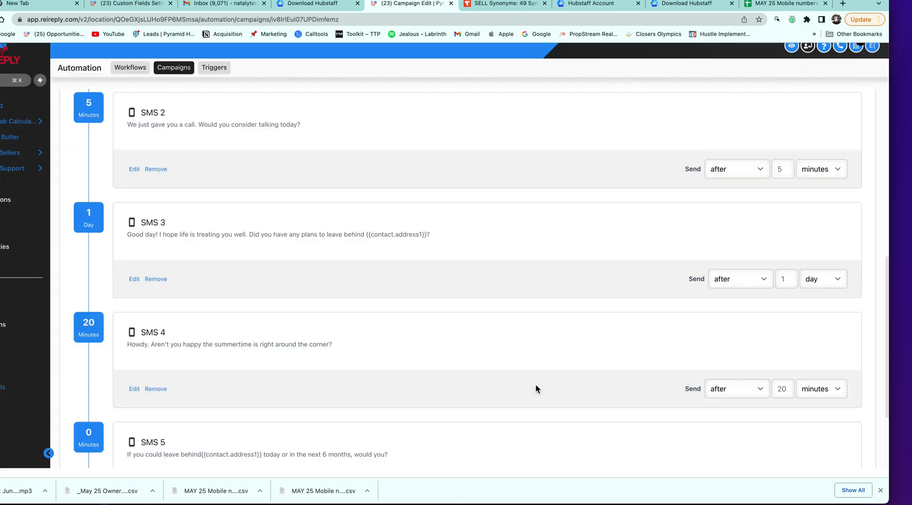
scroll(486, 314, "up", 8)
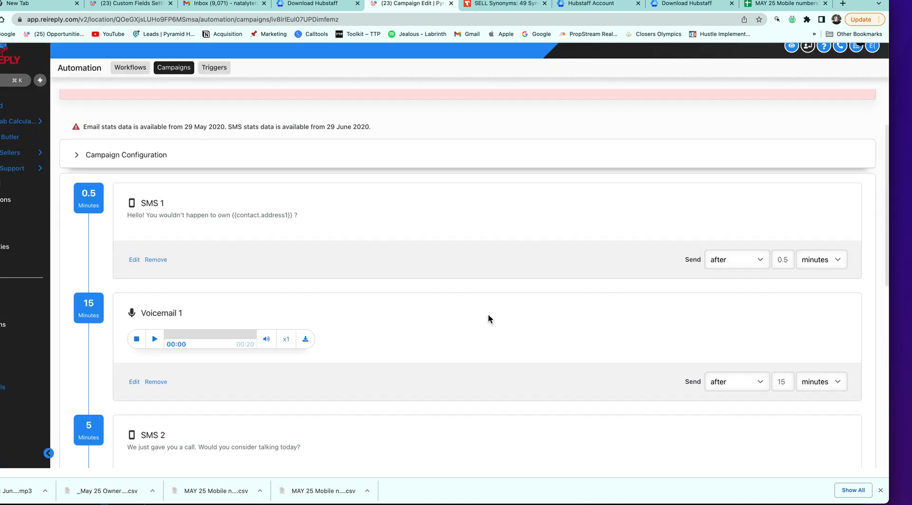
scroll(546, 286, "down", 5)
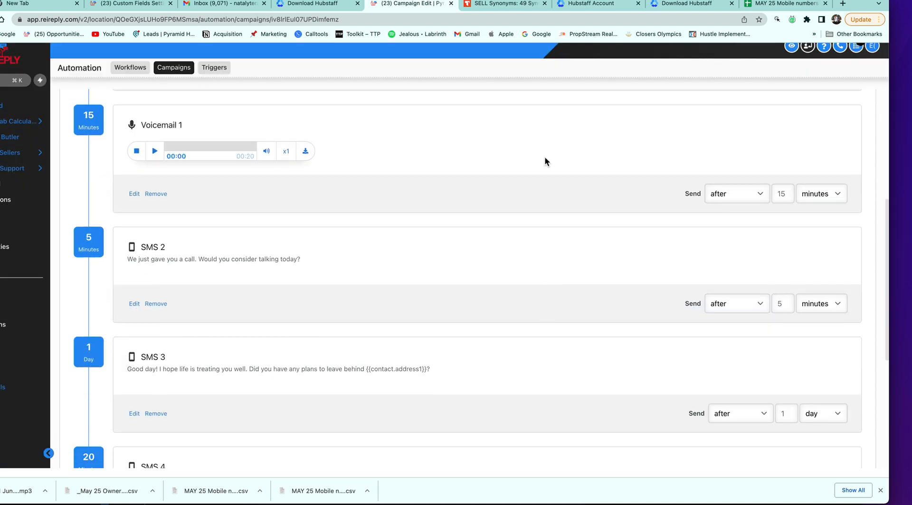
scroll(517, 229, "down", 3)
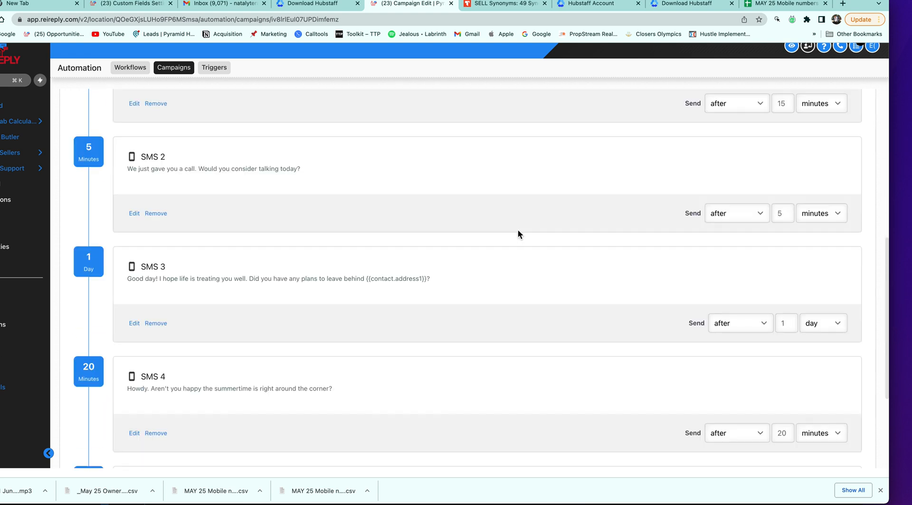
scroll(594, 290, "down", 3)
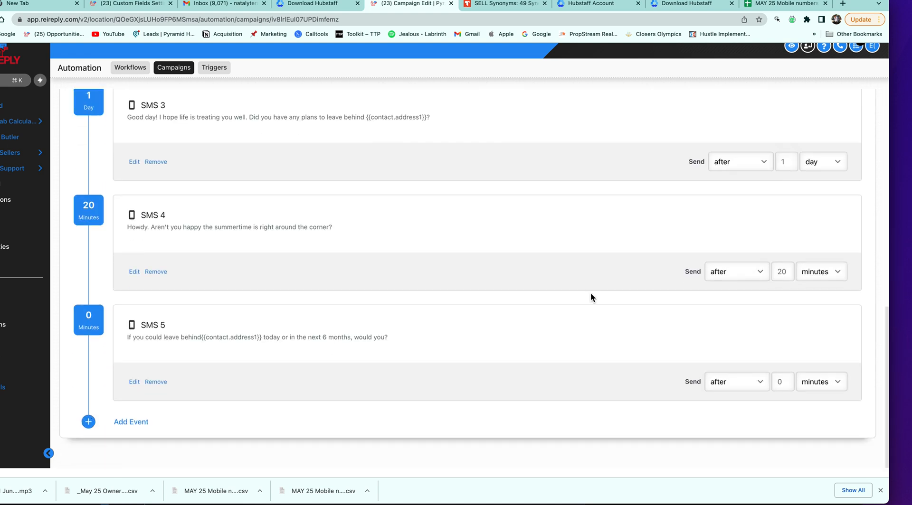
Set SMS 5 to send 1 day after the previous step
left_click(808, 382)
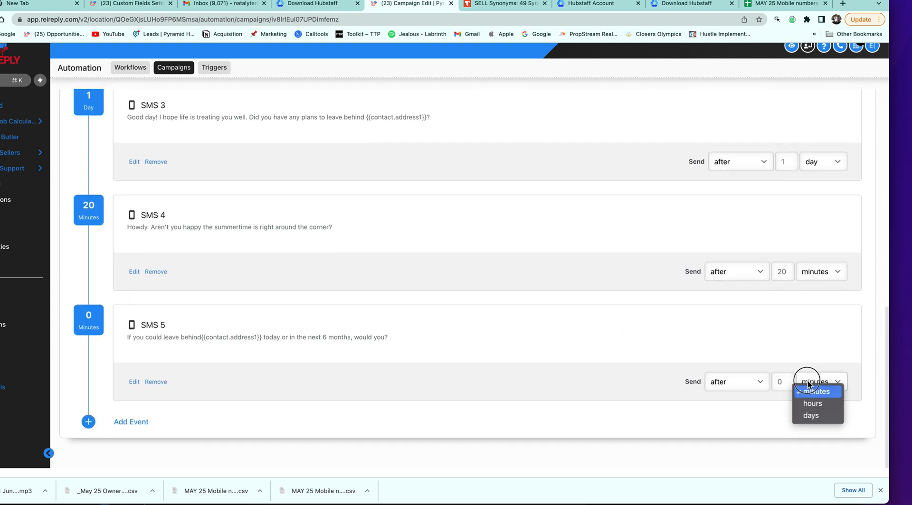
left_click(810, 416)
key("BackSpace")
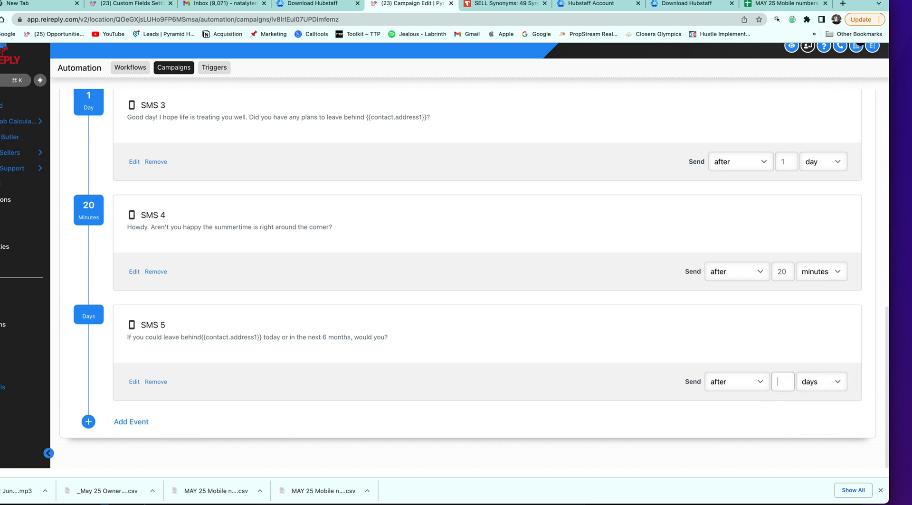
type("1")
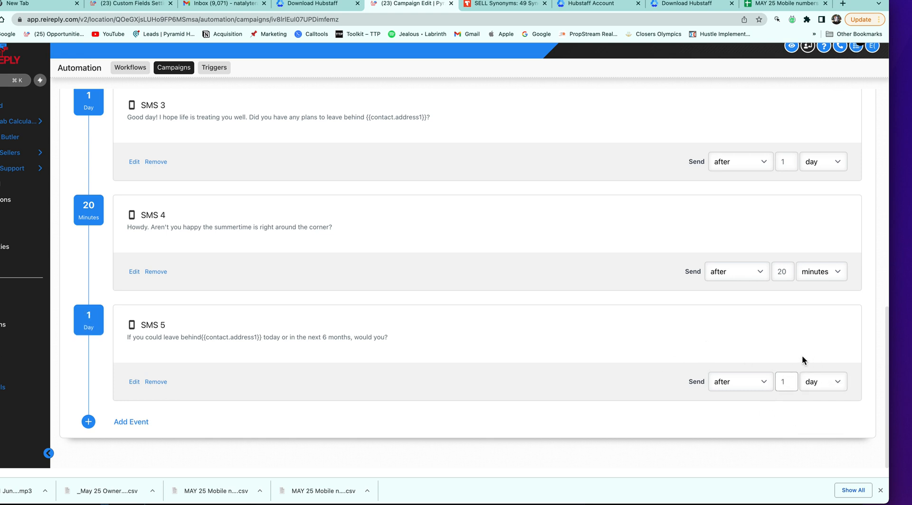
scroll(194, 345, "down", 1)
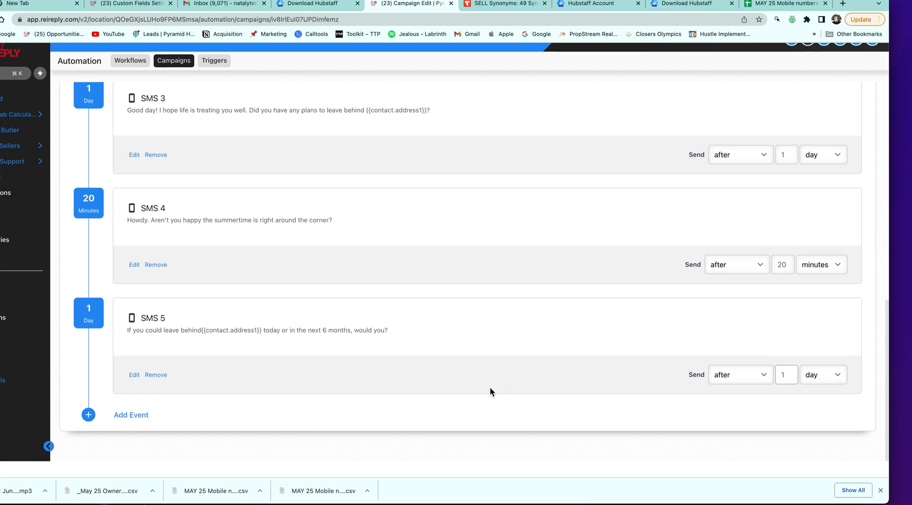
scroll(490, 389, "up", 5)
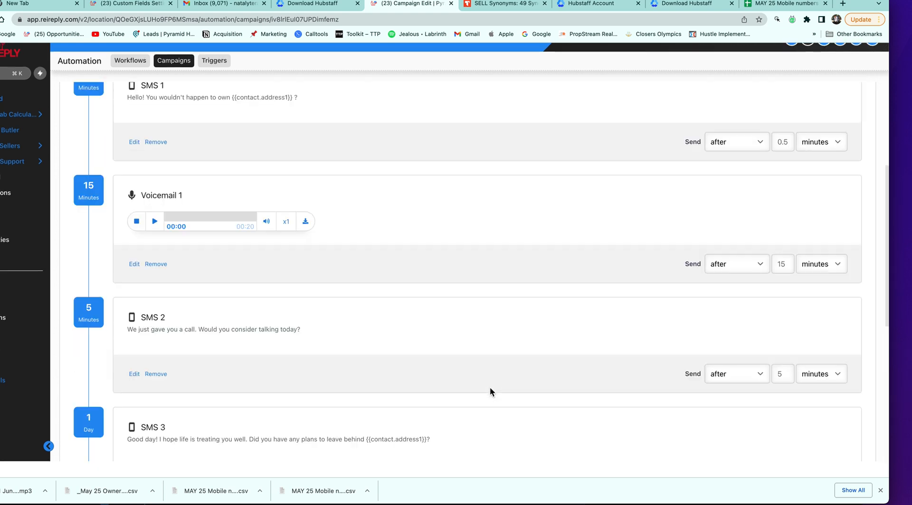
scroll(489, 391, "down", 5)
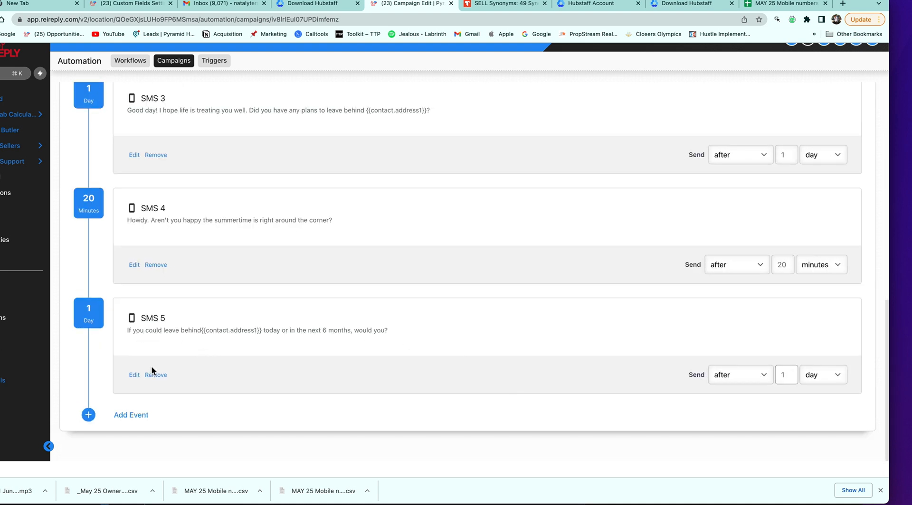
Insert a space between 'behind' and {{contact.address1}} in SMS 5 and save it
left_click(135, 375)
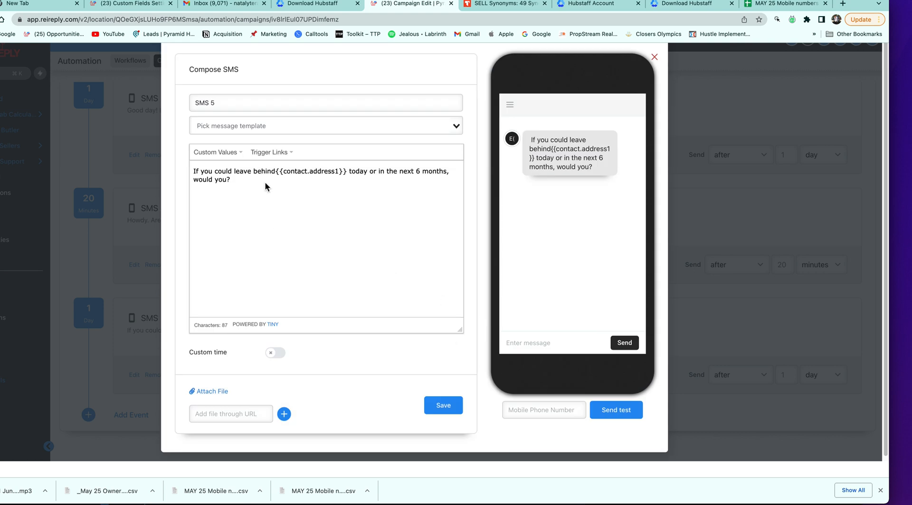
left_click(276, 171)
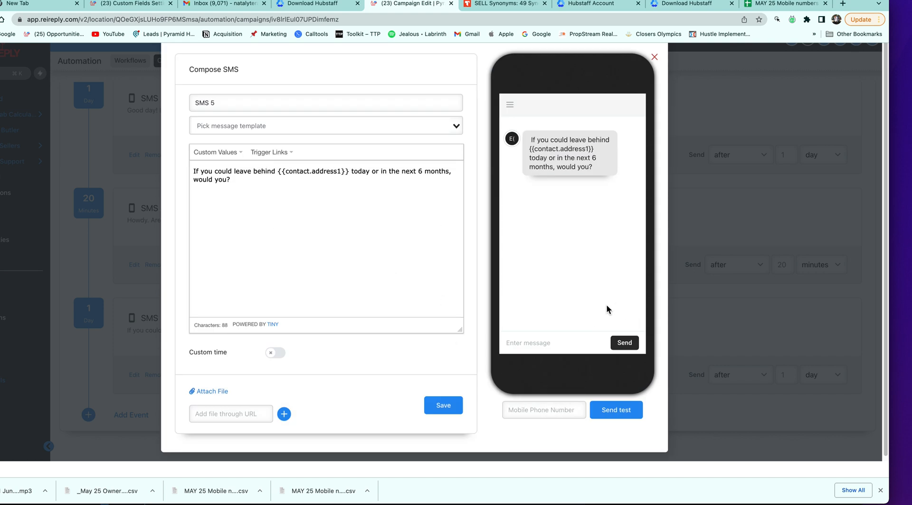
left_click(453, 406)
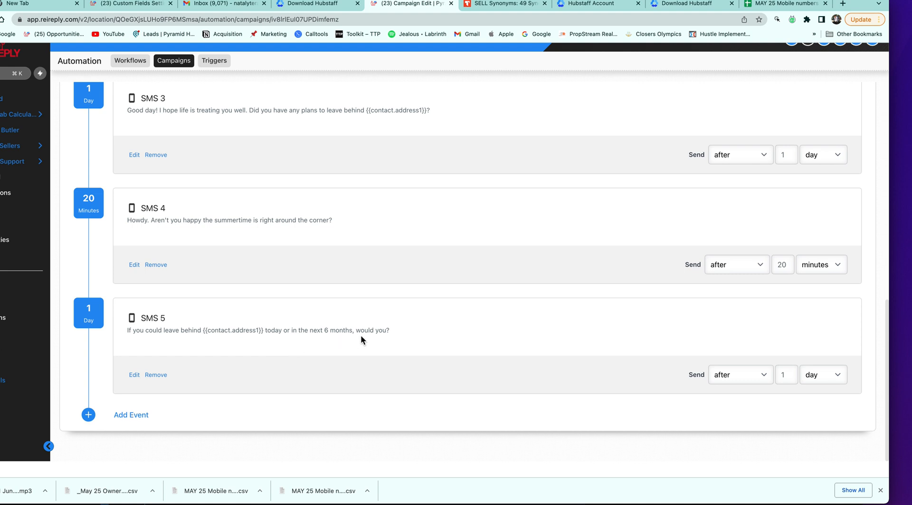
Add a new SMS event to the campaign, glancing at templates, custom values and trigger links
left_click(139, 417)
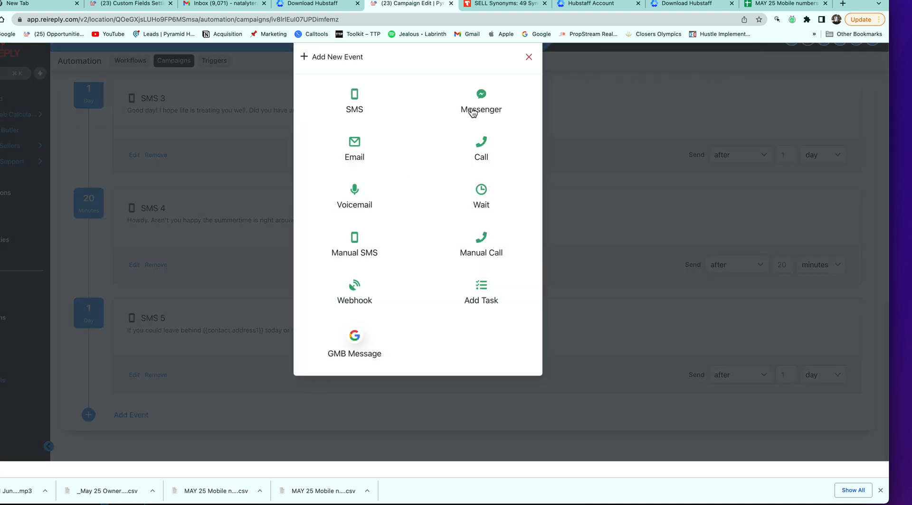
left_click(359, 105)
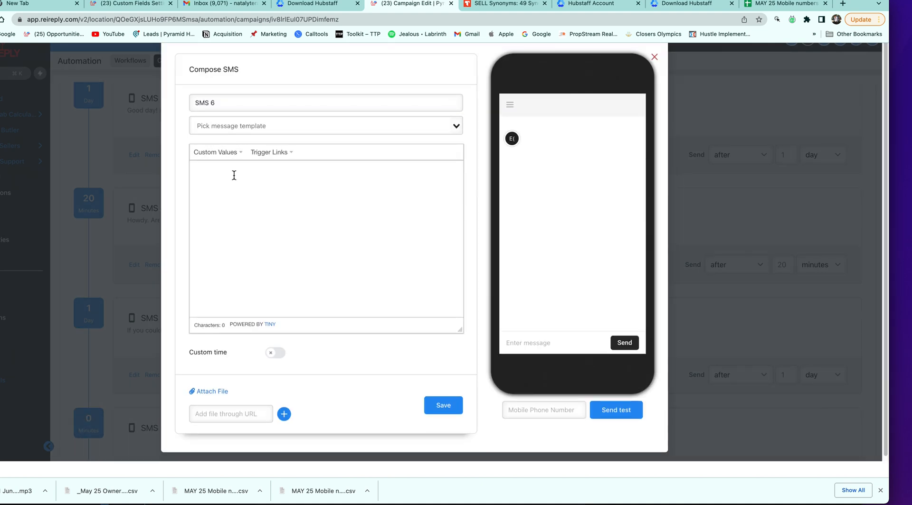
left_click(282, 127)
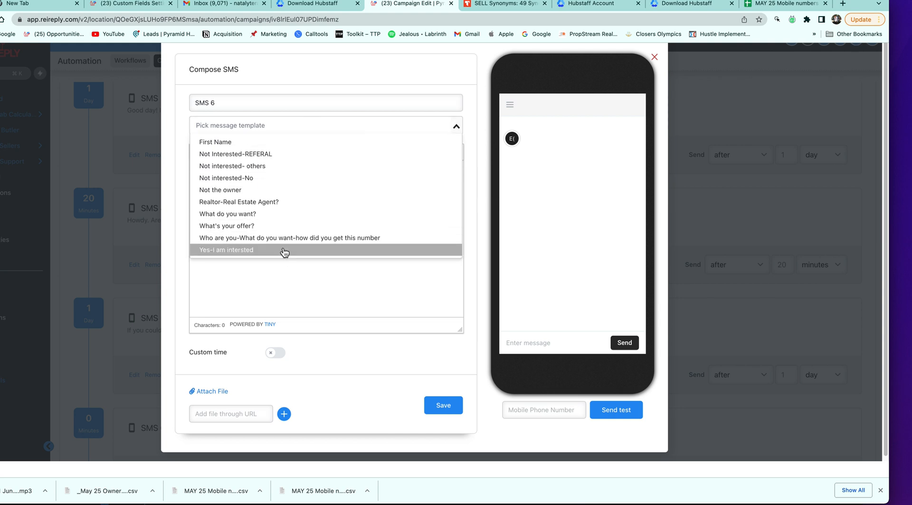
left_click(268, 262)
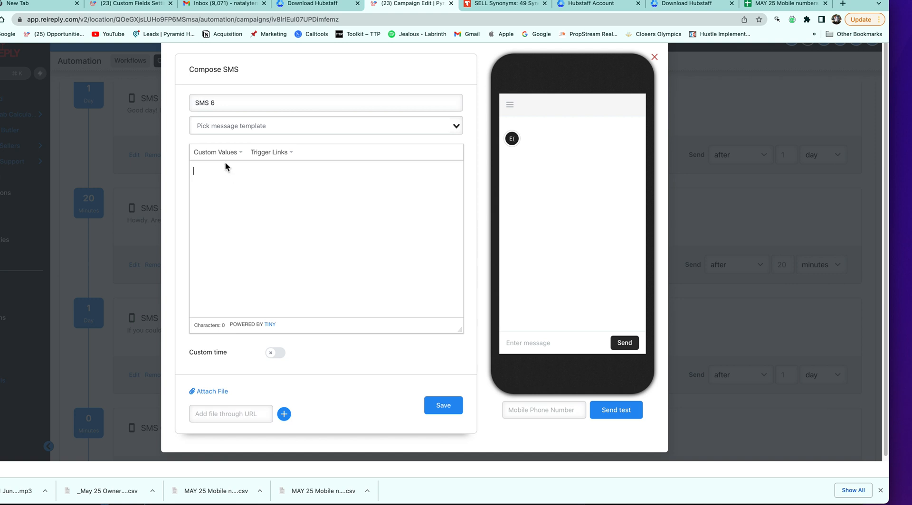
left_click(228, 157)
left_click(280, 155)
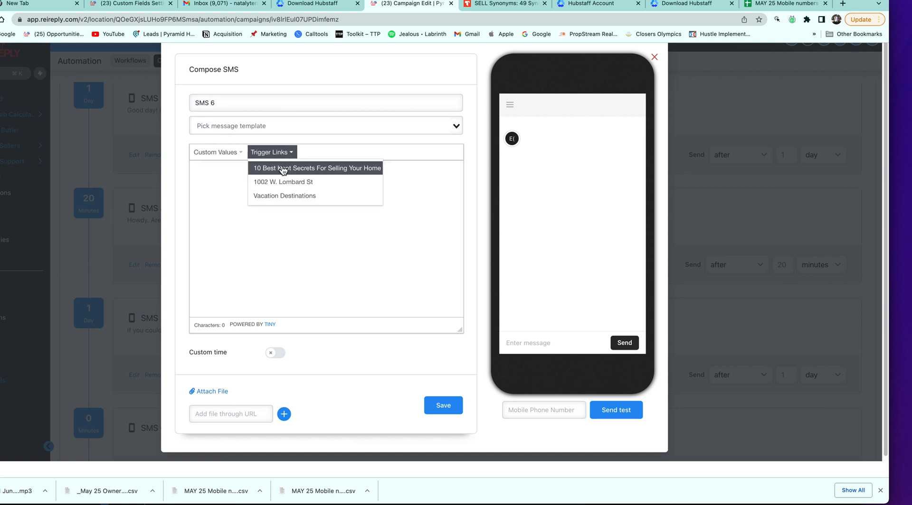
left_click(220, 172)
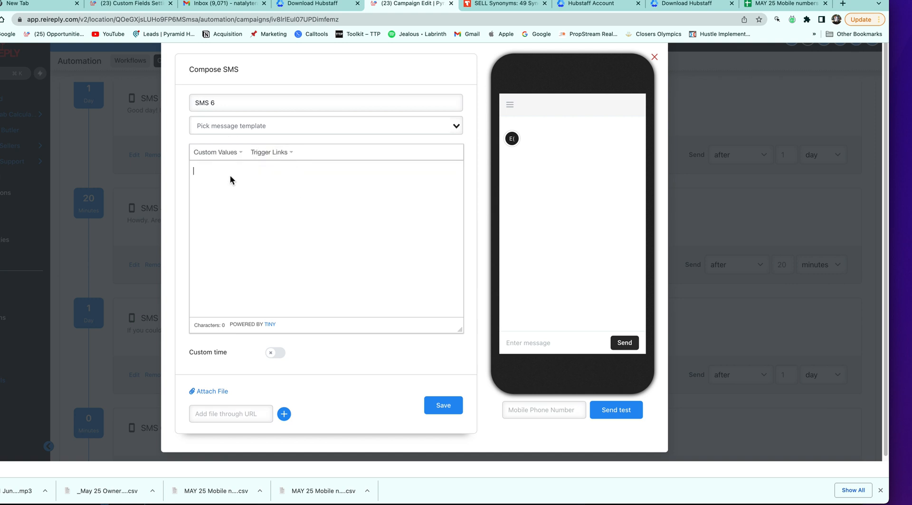
Write SMS 6 as 'Have you had any desire to move recently?' and save it
type("H")
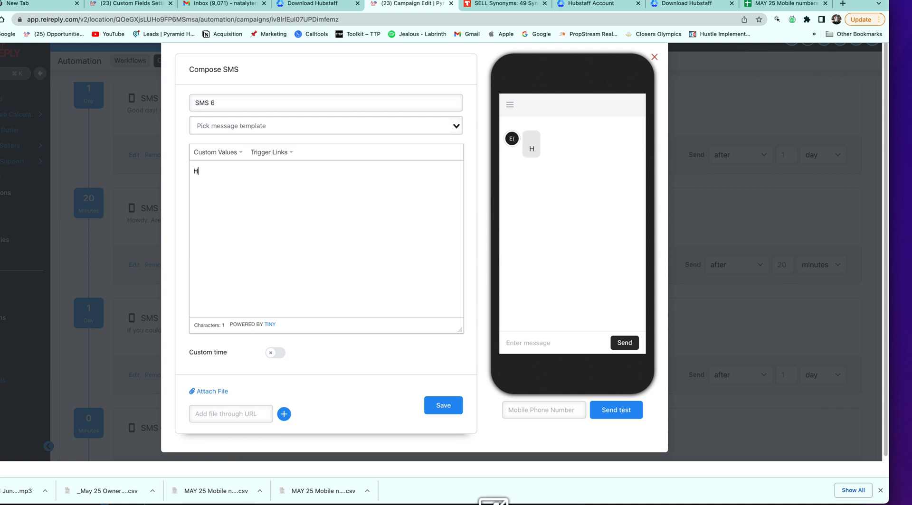
type("ave you thought ")
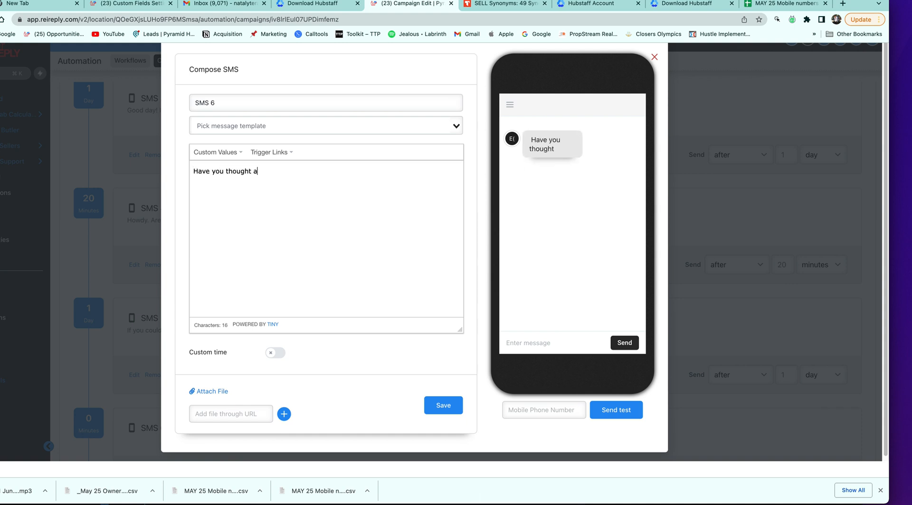
type("abou")
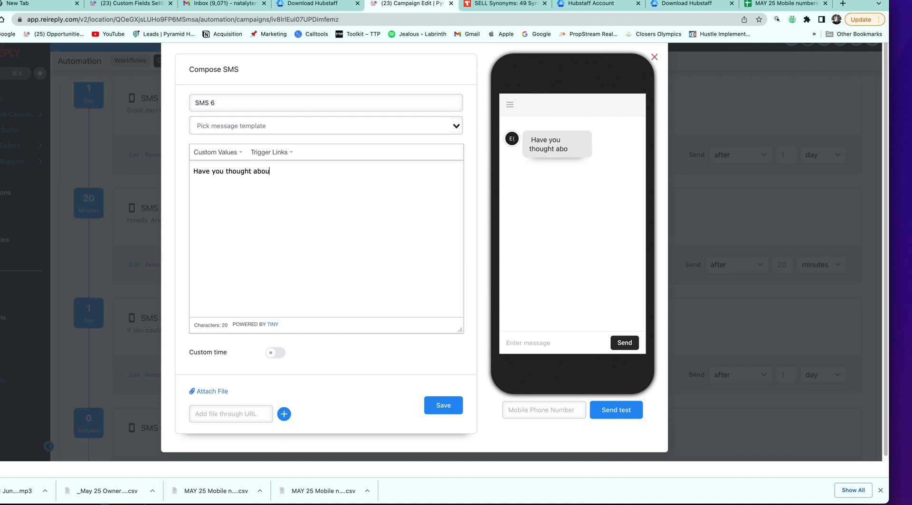
type("t movin")
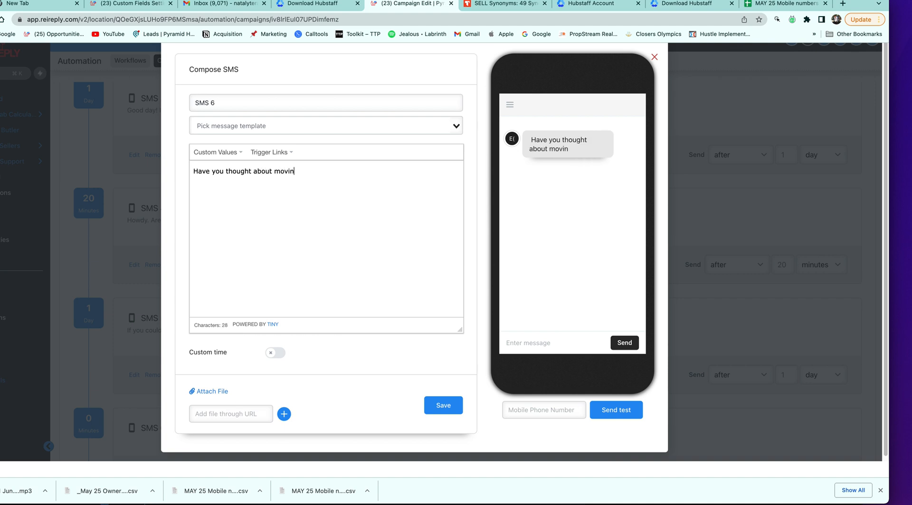
type("g recently")
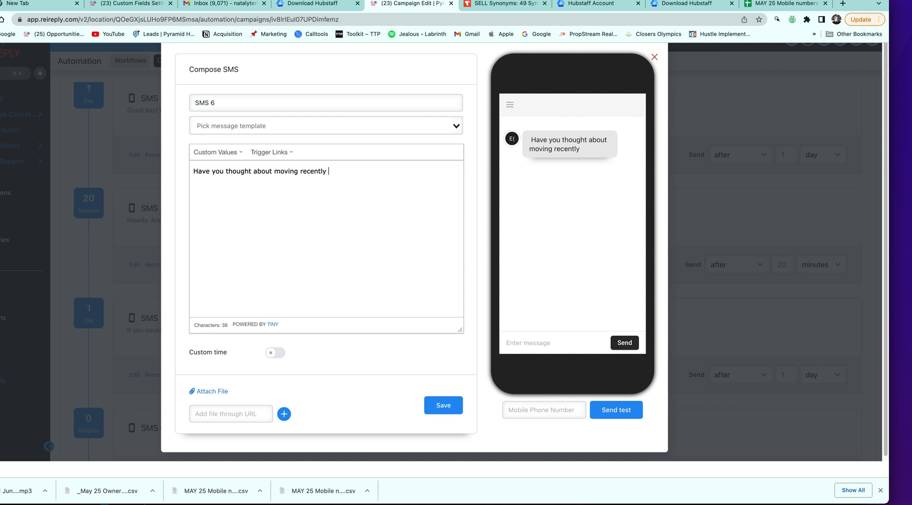
left_click_drag(334, 176, 221, 172)
key("BackSpace")
type("ha")
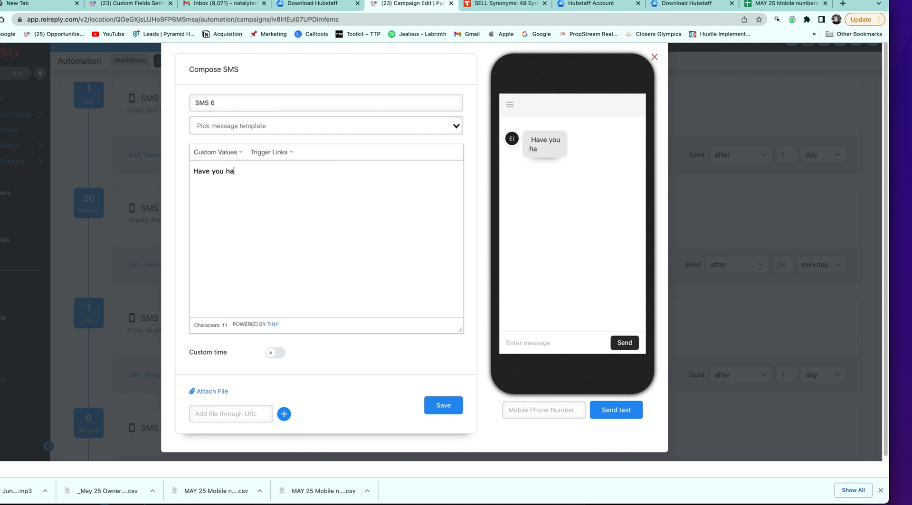
type("d any desire t")
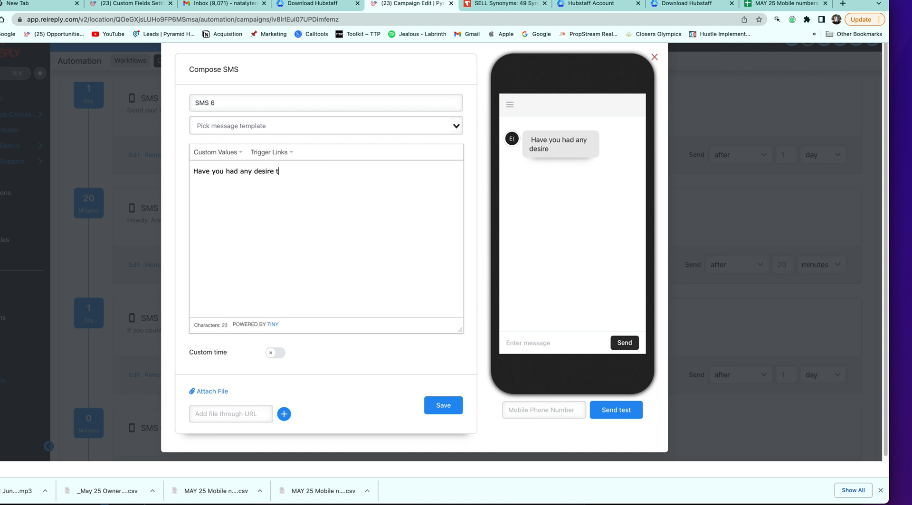
type("o move recently?")
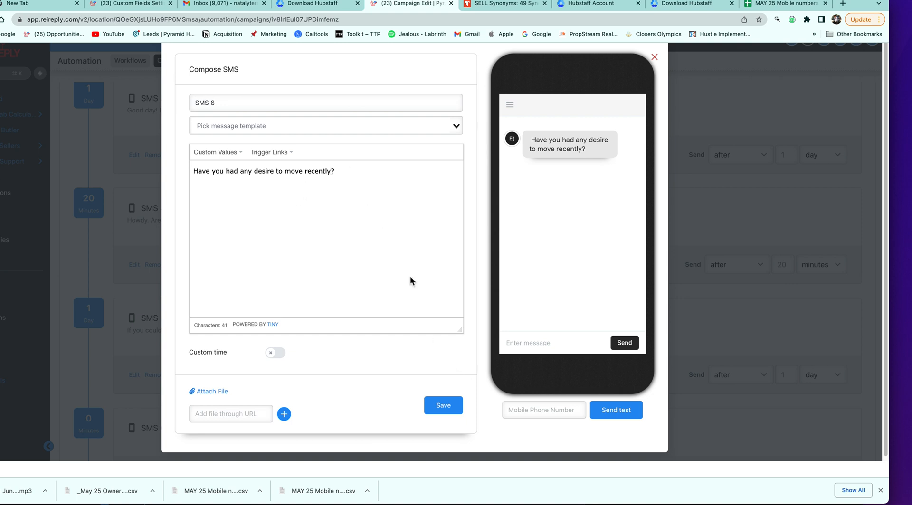
type("We can h")
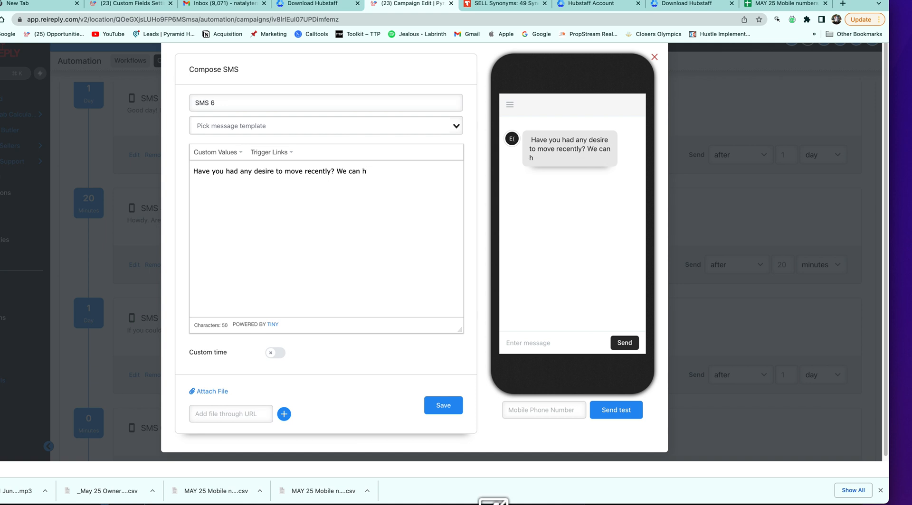
type("elp with getting y")
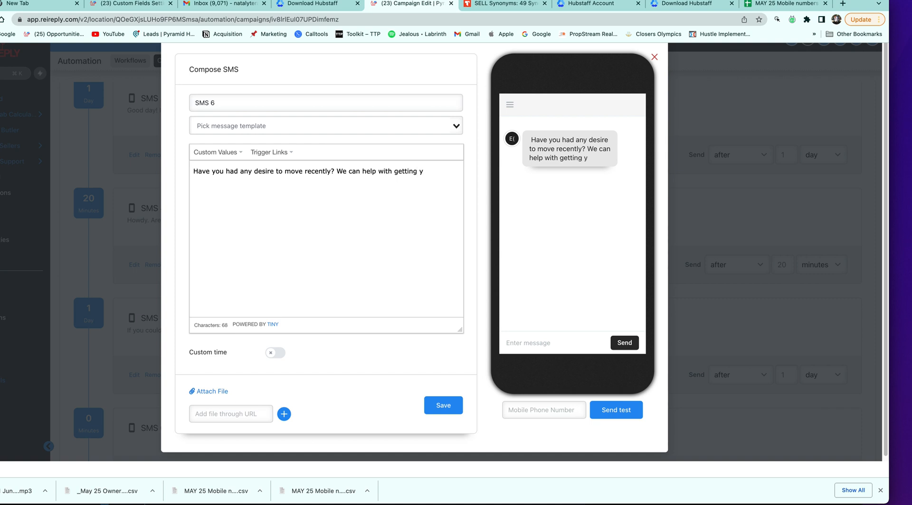
type("ou paid ")
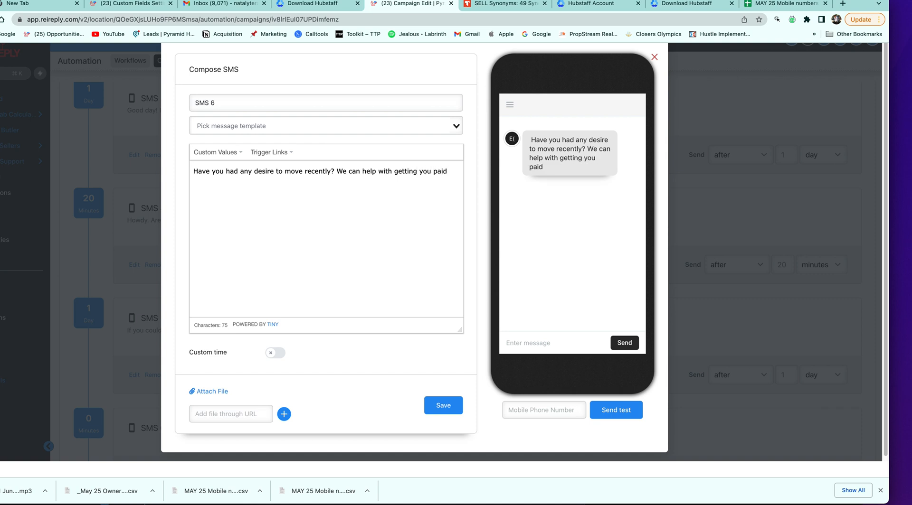
type("in 30 days.")
left_click_drag(337, 172, 403, 188)
key("BackSpace")
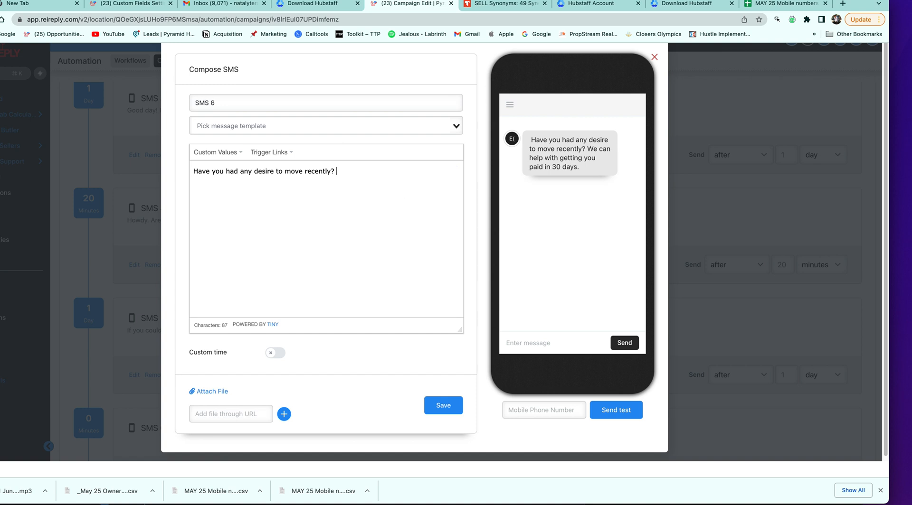
left_click(443, 408)
Change SMS 6's send delay from 0 minutes to 1 day
scroll(396, 336, "down", 2)
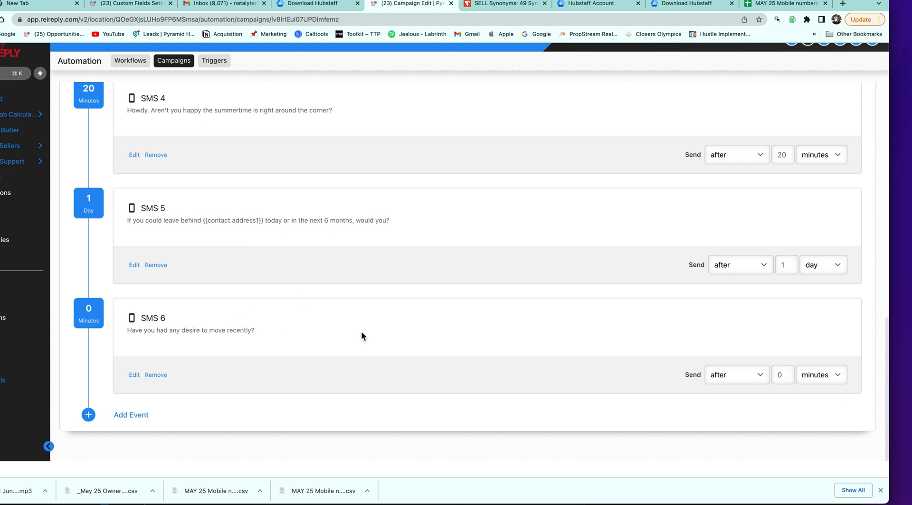
left_click(782, 375)
key("BackSpace")
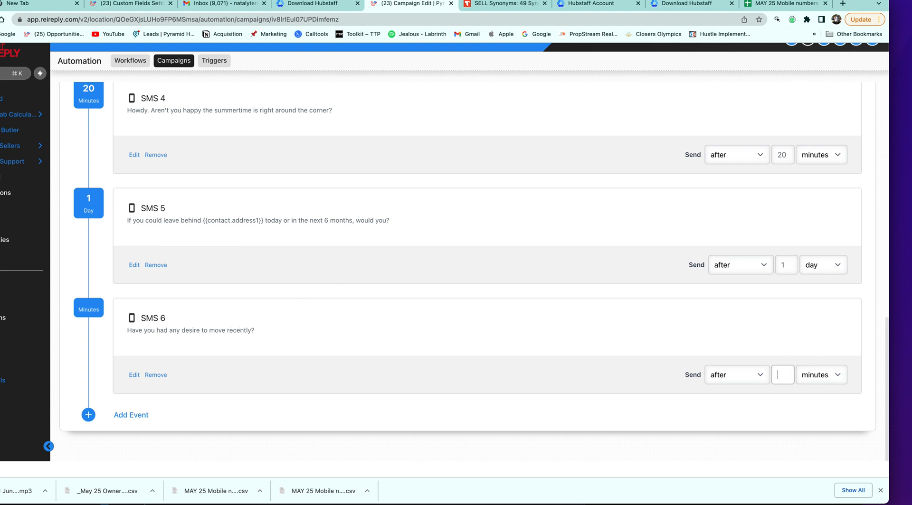
scroll(788, 309, "up", 7)
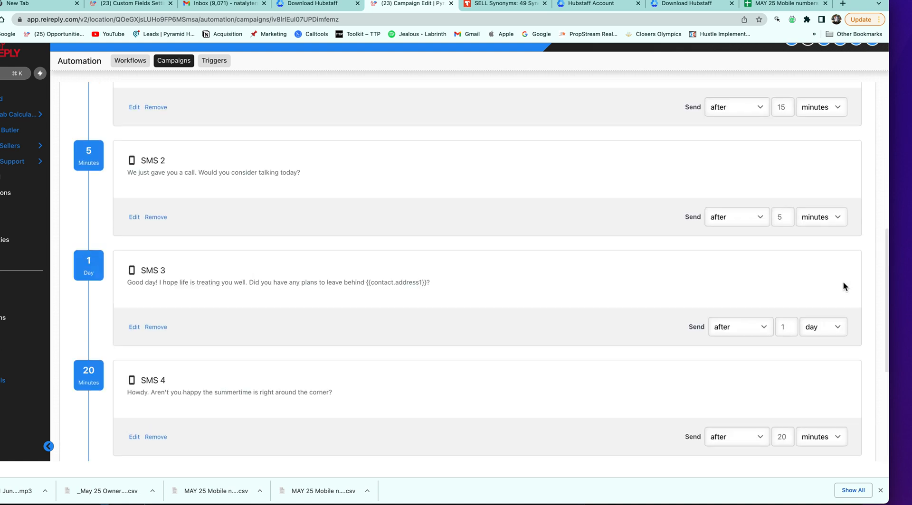
scroll(826, 266, "down", 3)
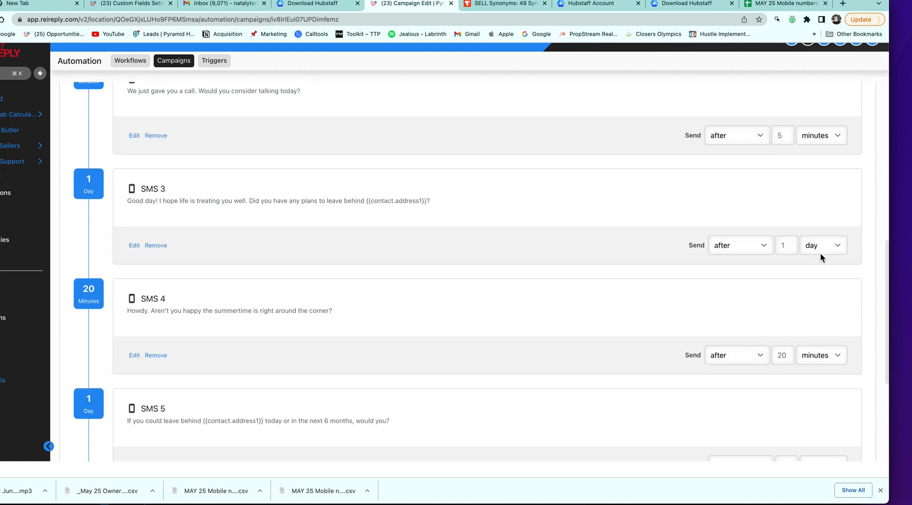
scroll(821, 257, "down", 4)
left_click(834, 396)
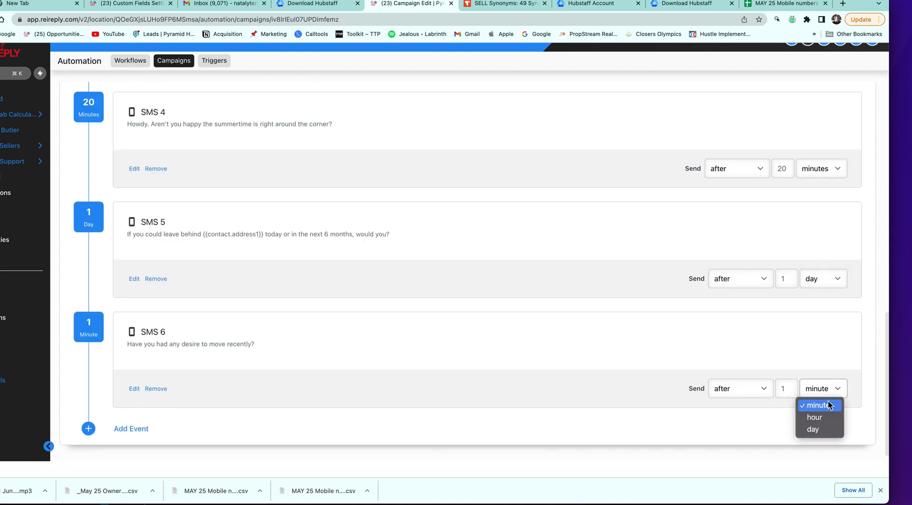
left_click(824, 430)
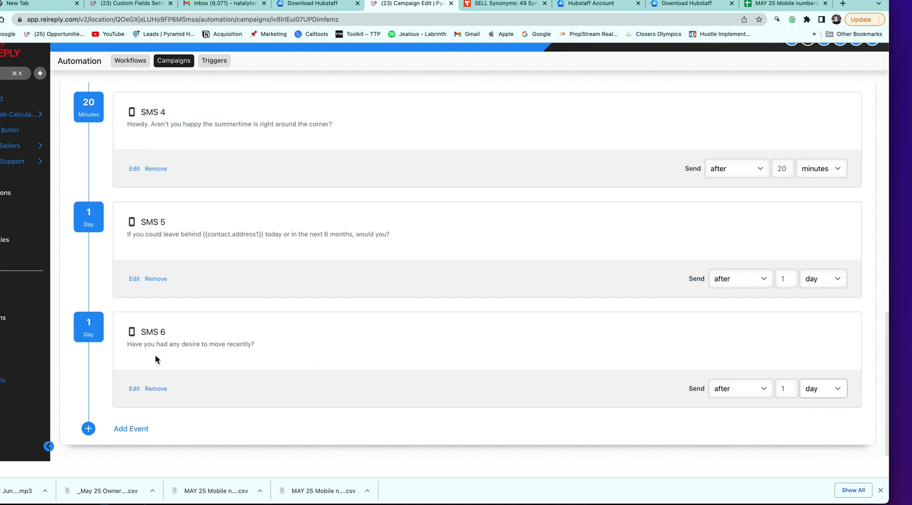
Prefix SMS 6 with 'Hi {{contact.first_name}}.' and save it
left_click(133, 391)
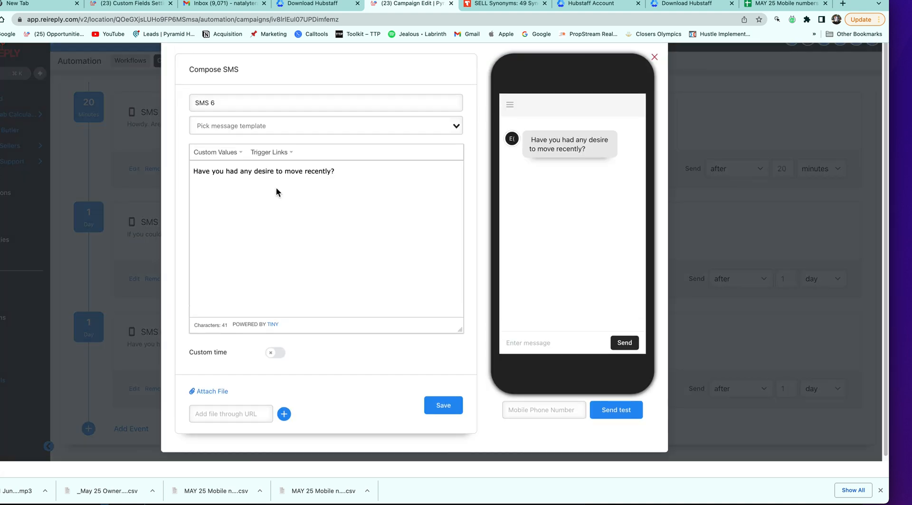
left_click(194, 174)
type("hi")
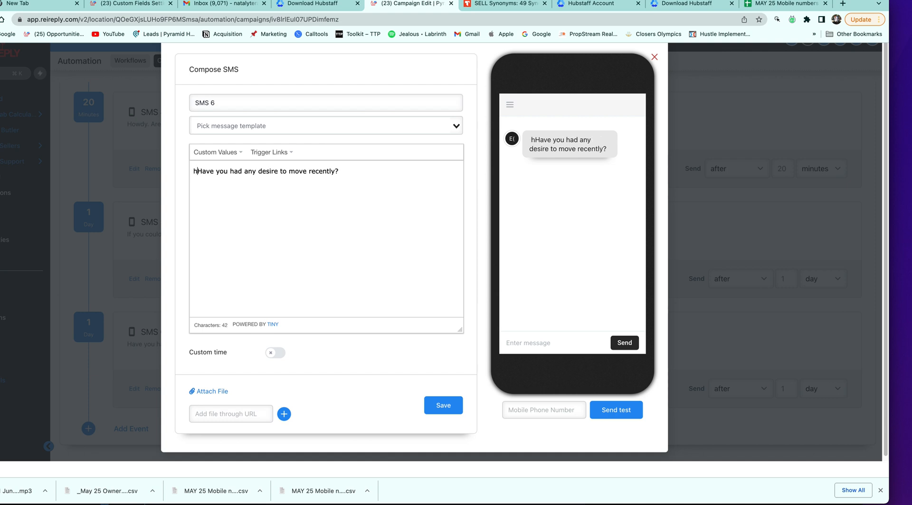
key("BackSpace")
key("BackSpace")
type("Hi")
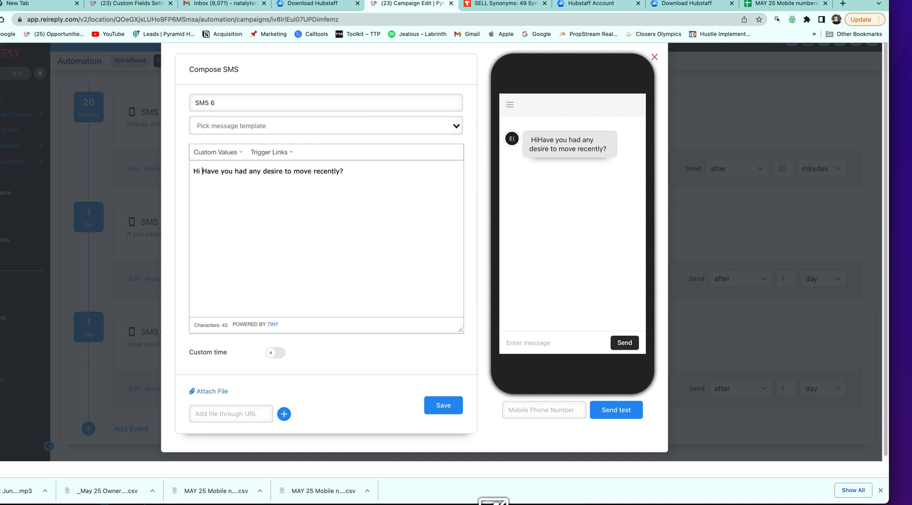
left_click(240, 157)
mouse_move(240, 169)
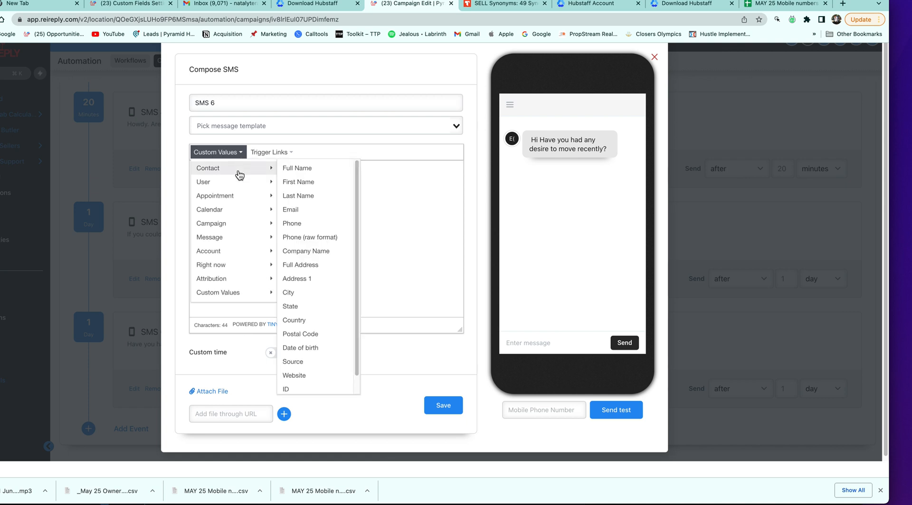
left_click(299, 183)
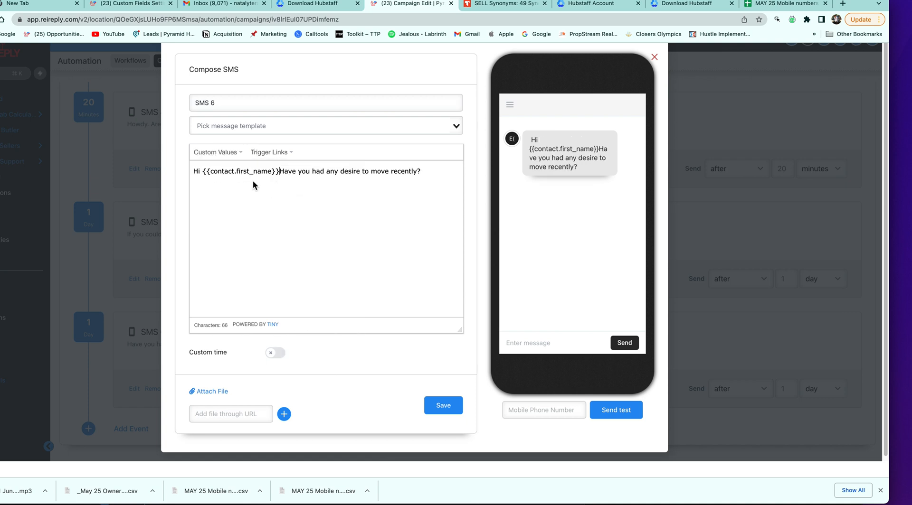
type(".")
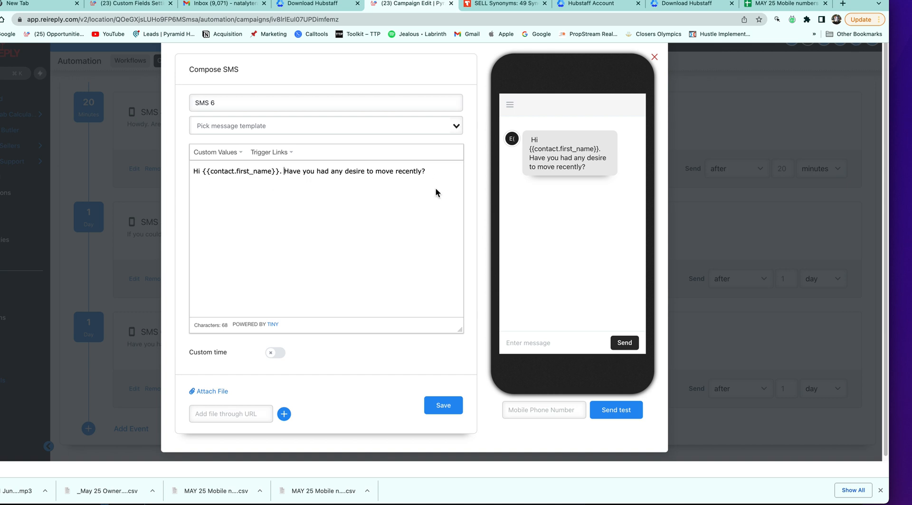
left_click(449, 408)
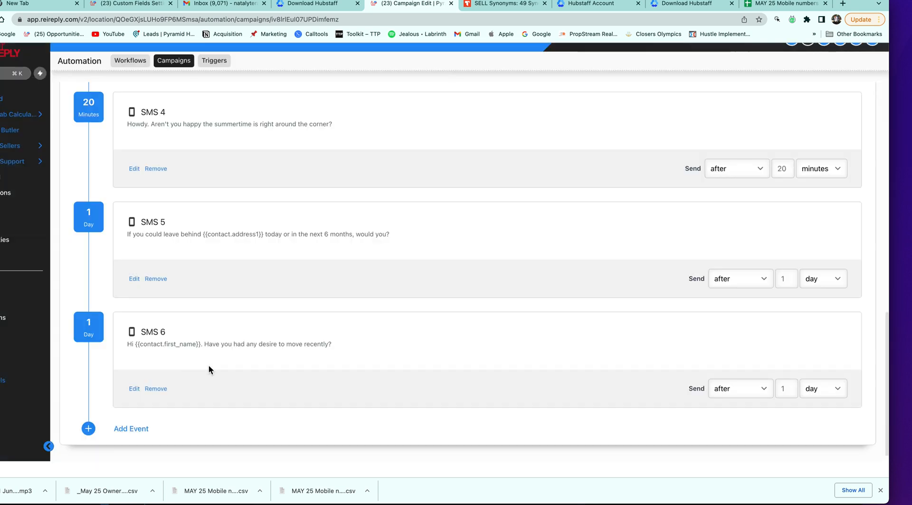
Add an SMS 7 event drafting 'I haven't heard from you. You doing alright?' plus a follow-up sentence
left_click(138, 429)
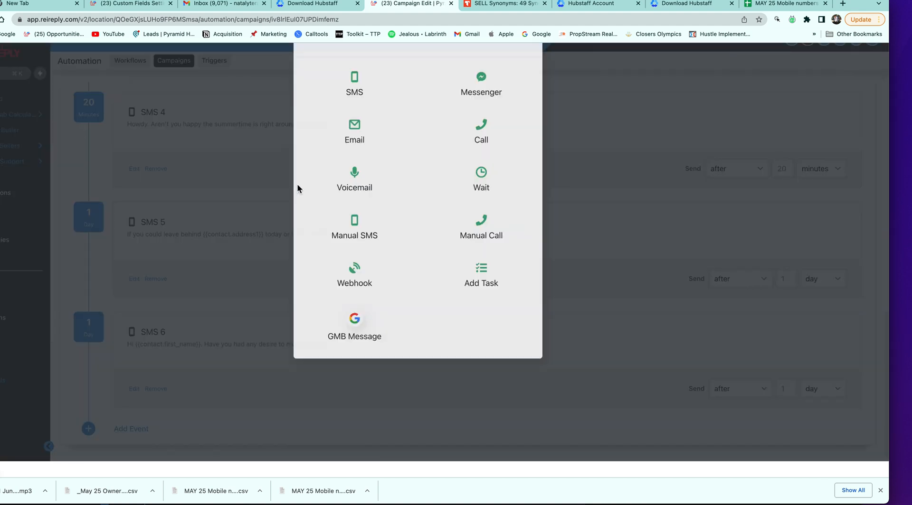
left_click(365, 108)
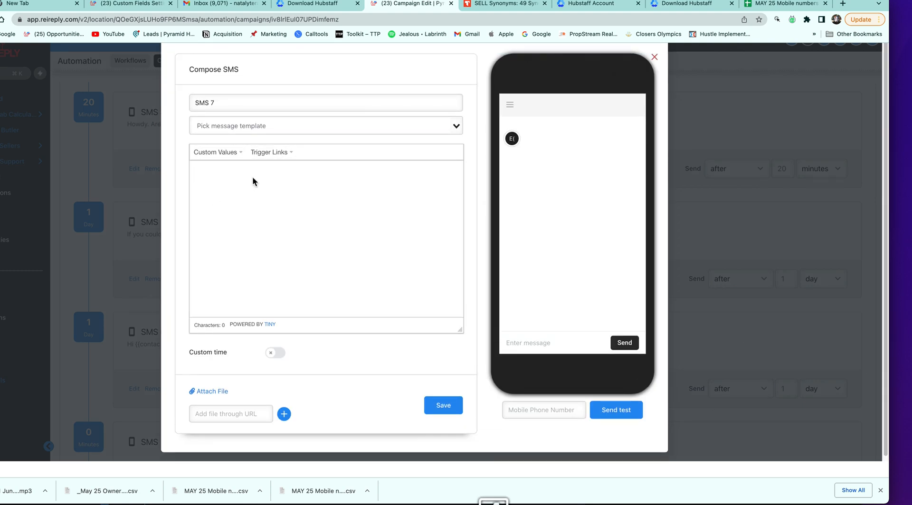
type("I have")
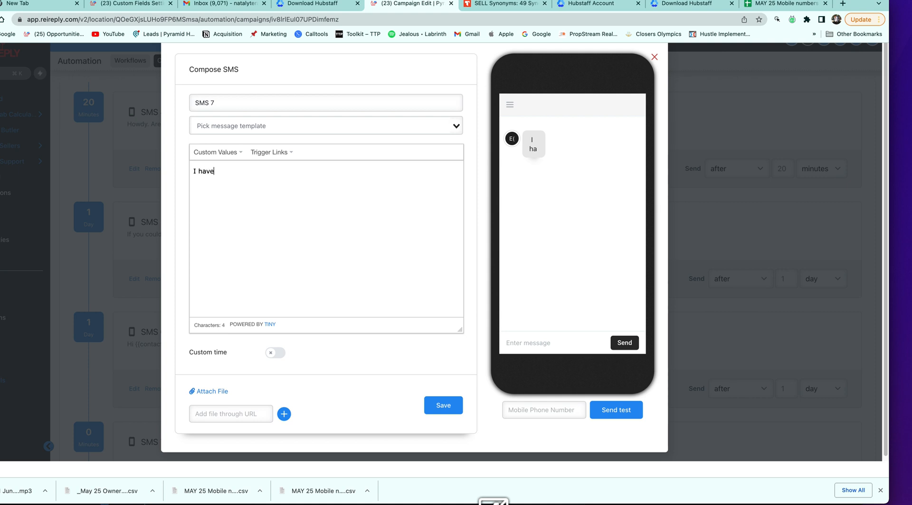
type("n't heard from you")
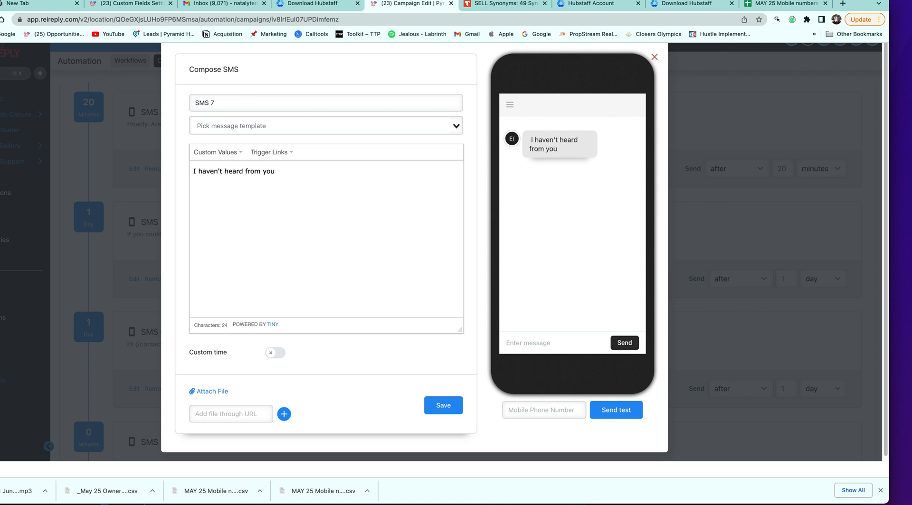
type(". You do")
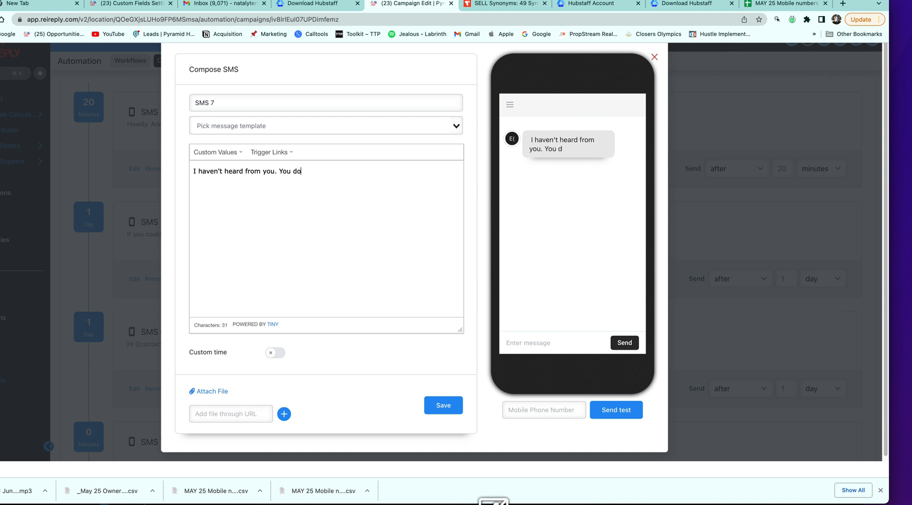
type("ing alright")
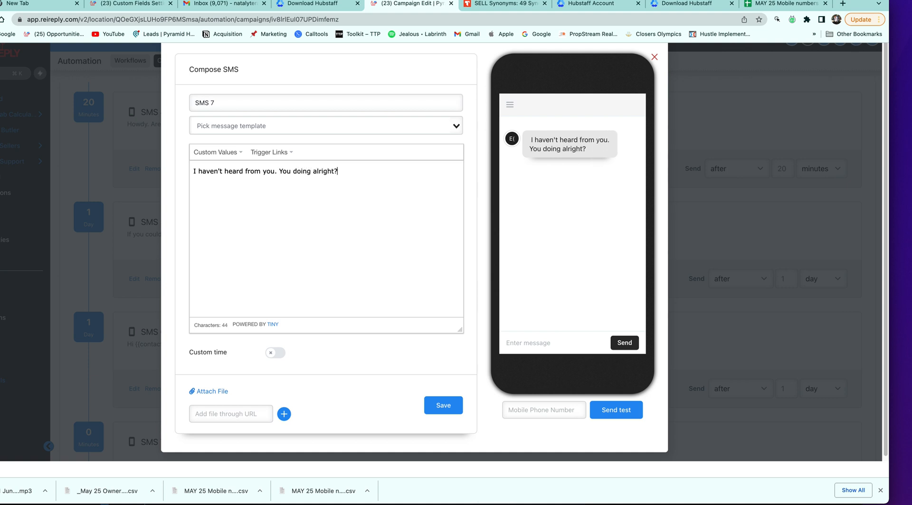
type("? It is total")
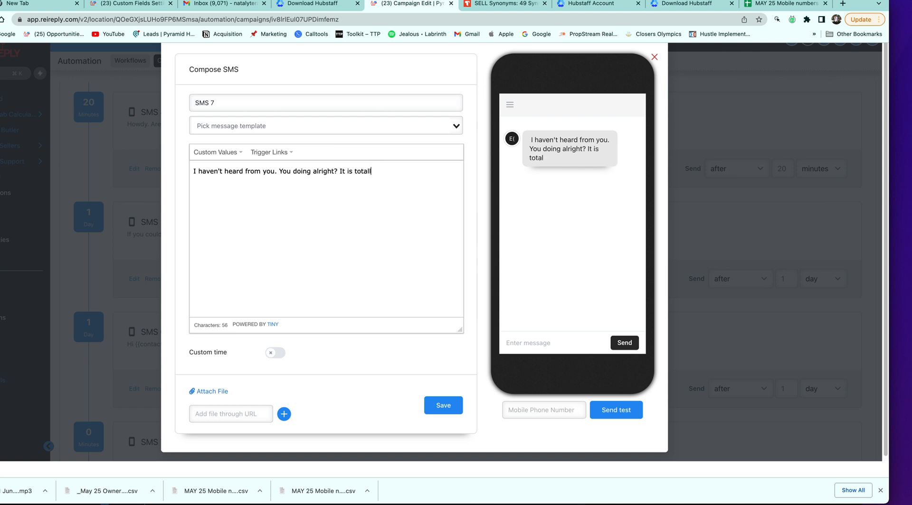
type("ly okay if you are not planning to g")
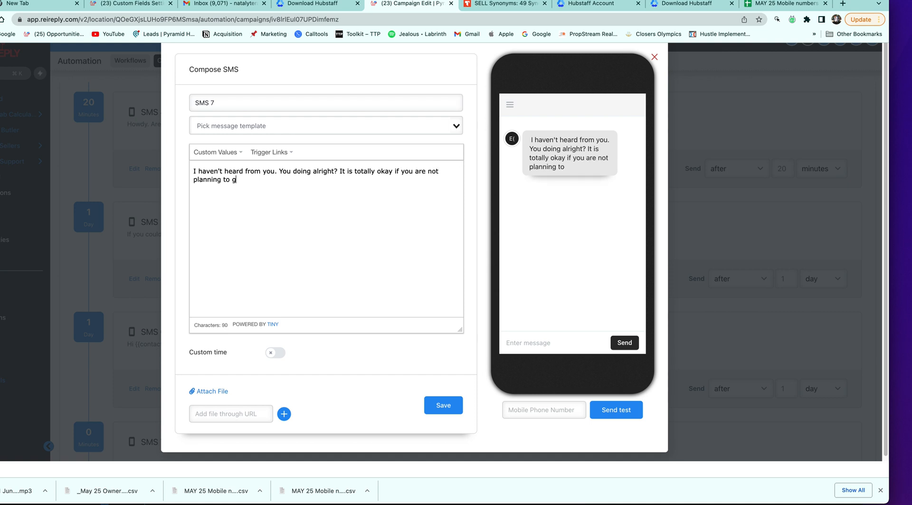
type("et rid of any pri")
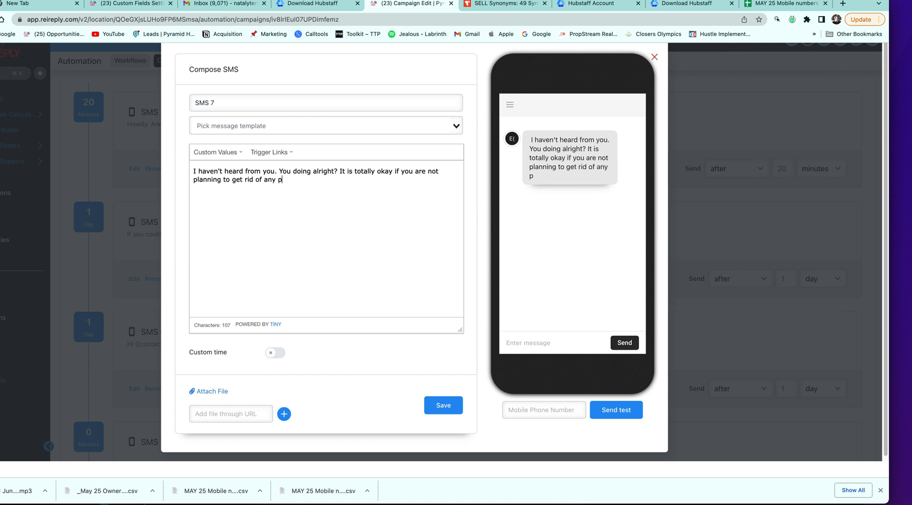
key("BackSpace")
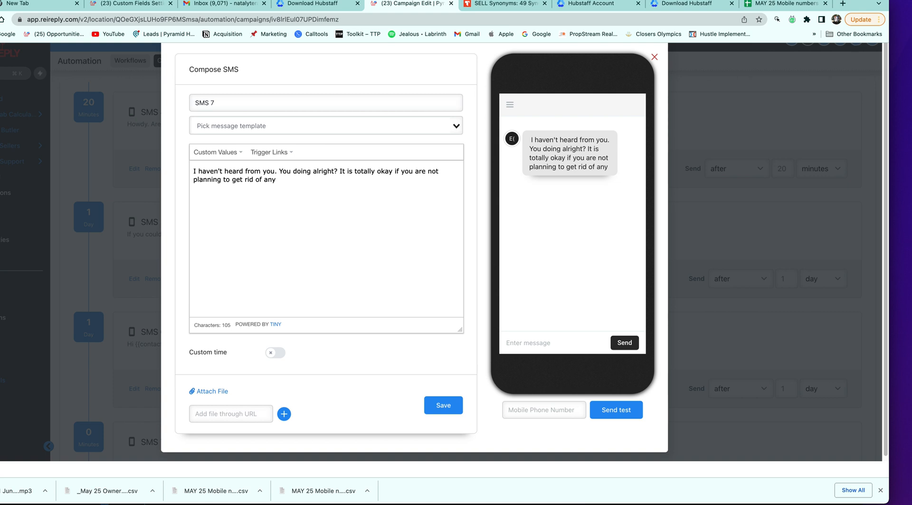
Check the DO NOT USE KEYWORDS list, cut SMS 7 to its first two sentences, and save
key("super+grave")
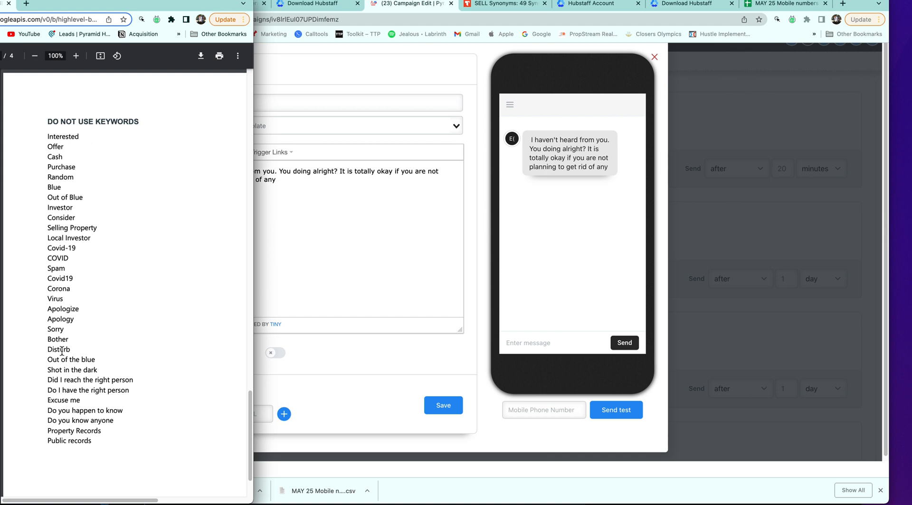
double_click(44, 228)
left_click(298, 189)
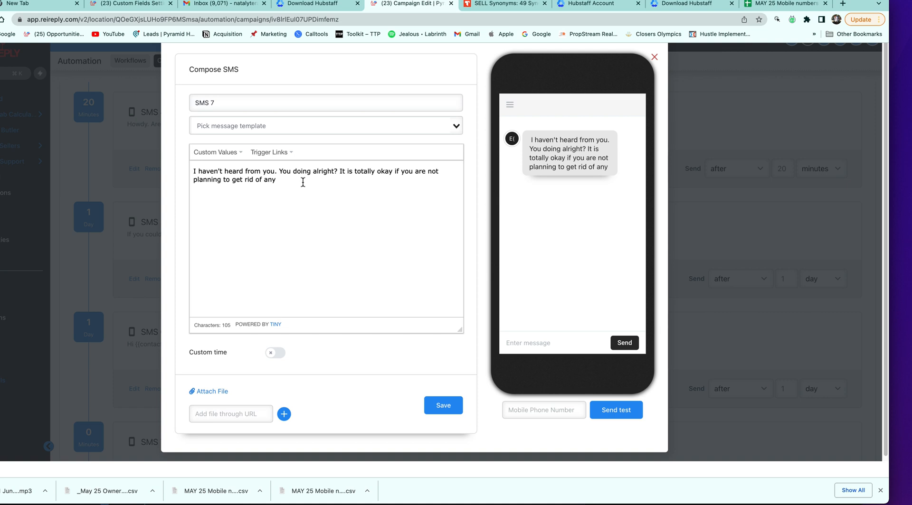
left_click_drag(339, 174, 439, 195)
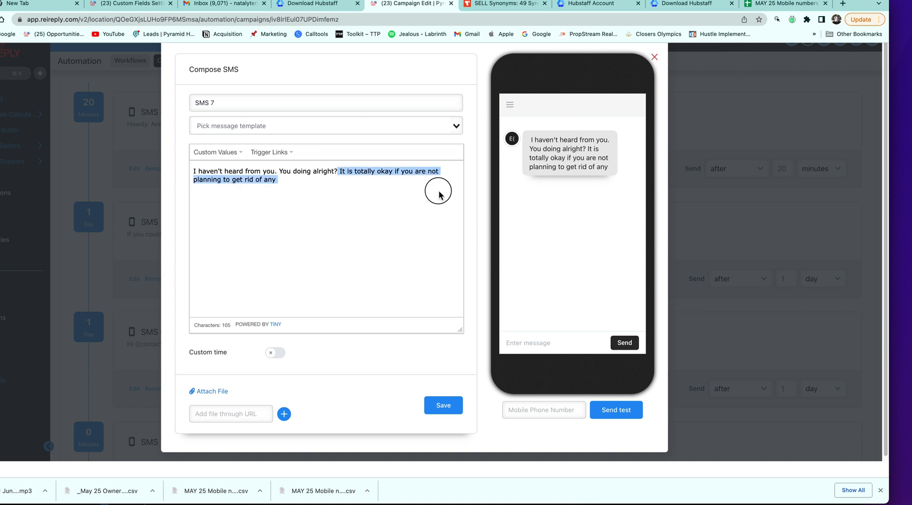
key("BackSpace")
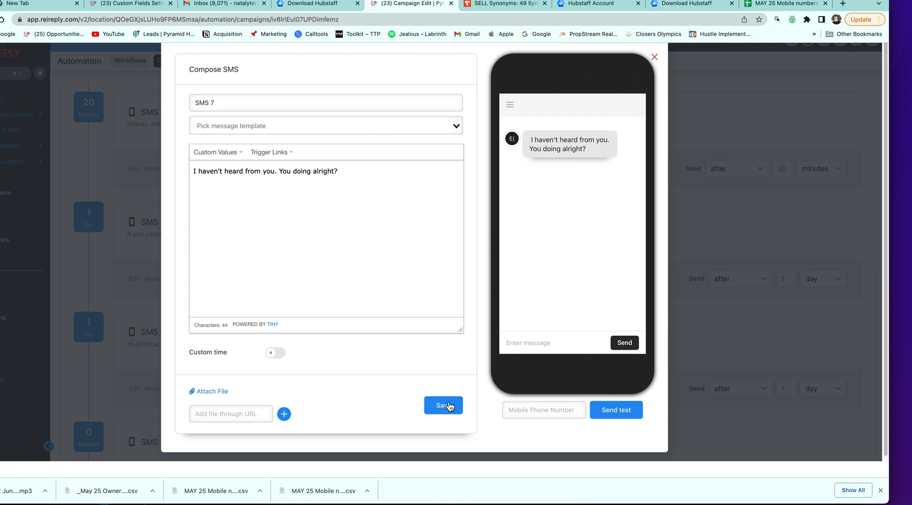
left_click(448, 406)
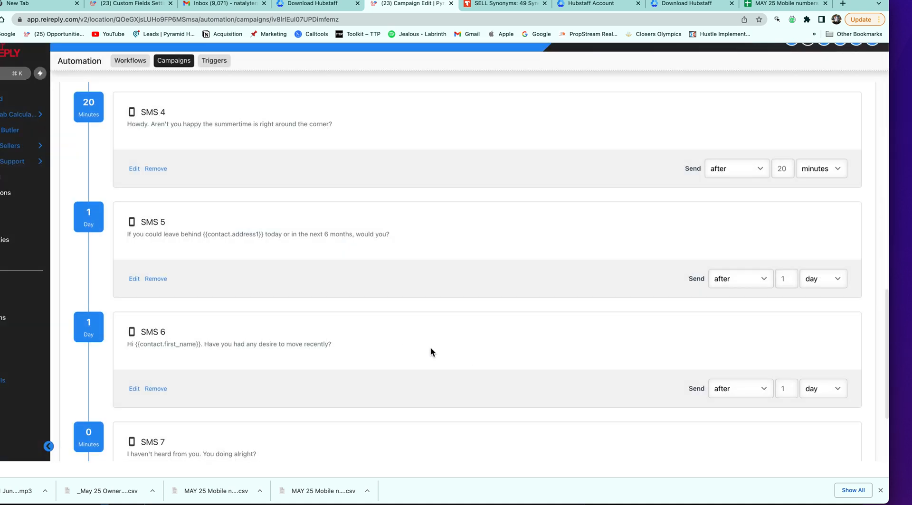
Set SMS 7 to send 2 days after the previous message
scroll(522, 361, "down", 5)
left_click(806, 380)
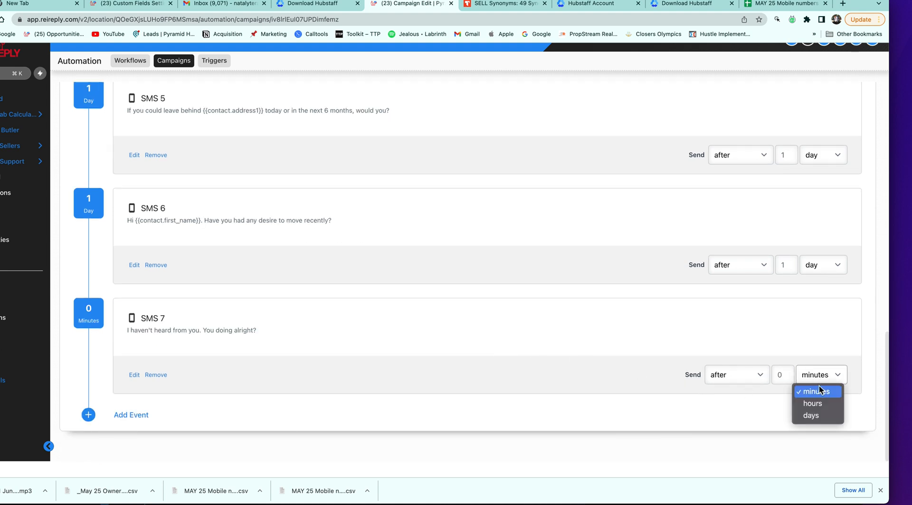
left_click(819, 419)
left_click(787, 378)
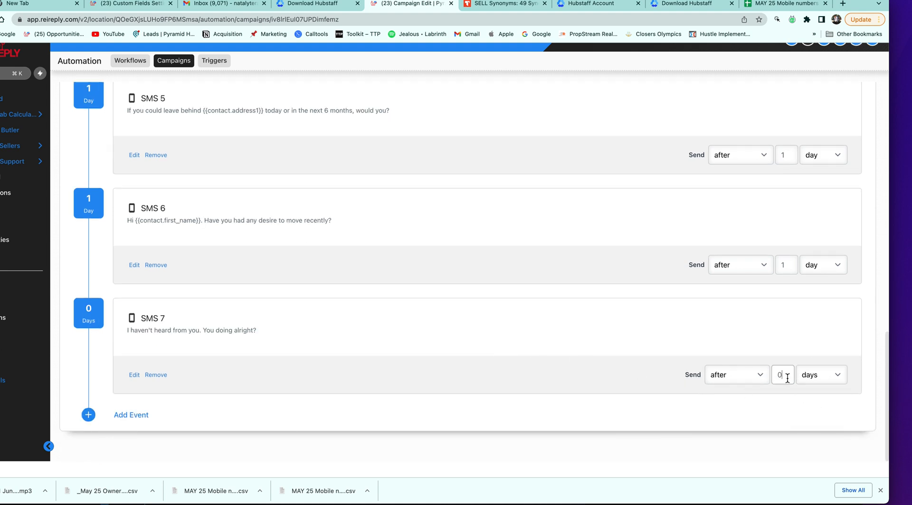
key("BackSpace")
type("2")
Add a Voicemail event after SMS 7 and switch to the thesaurus tab
left_click(139, 413)
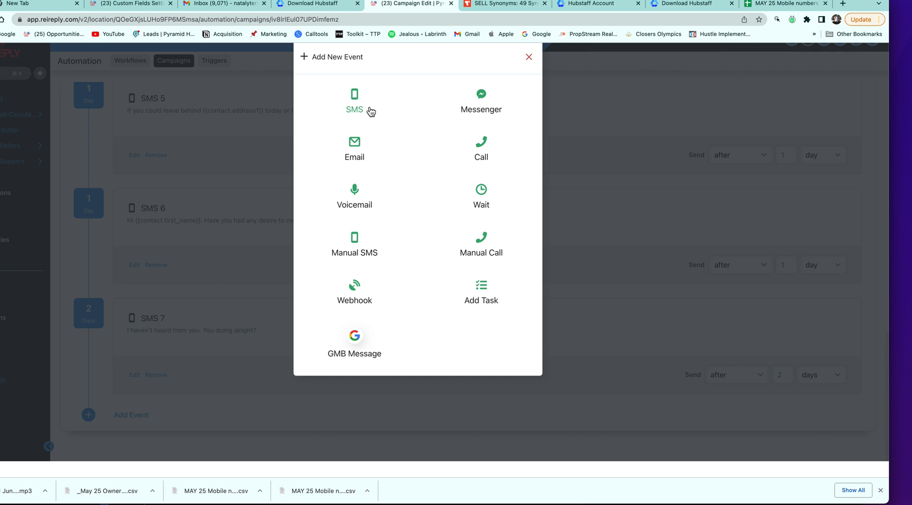
left_click(362, 205)
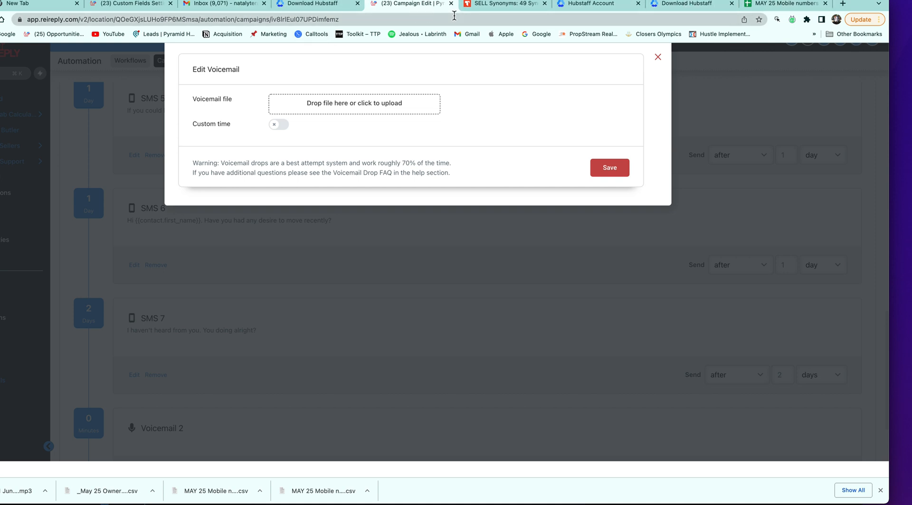
left_click(520, 5)
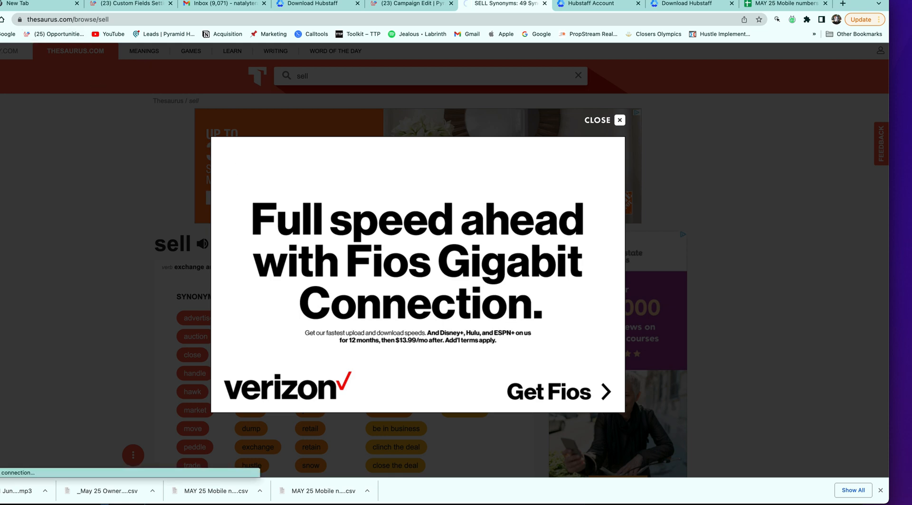
Return to the earlier Vocaroo recording, pause it, and load the vocaroo.com home page
key("super+bracketleft")
key("super+bracketleft")
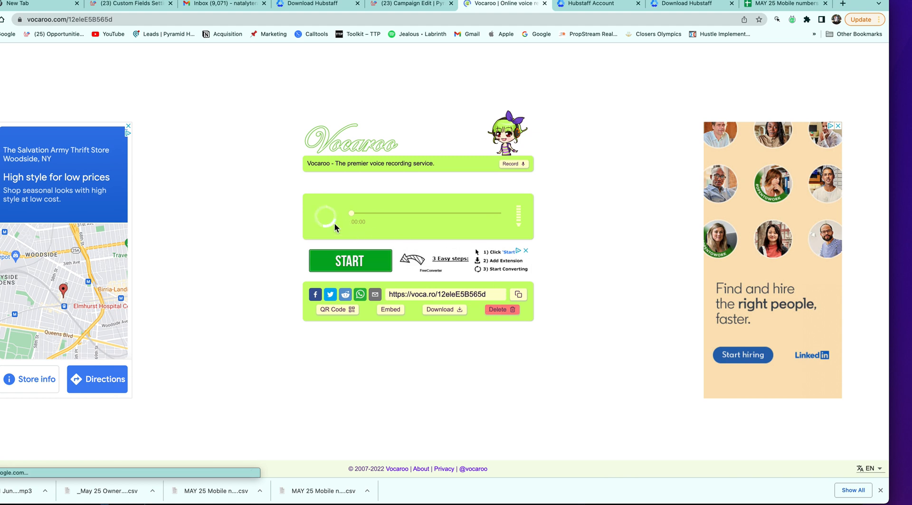
left_click(351, 256)
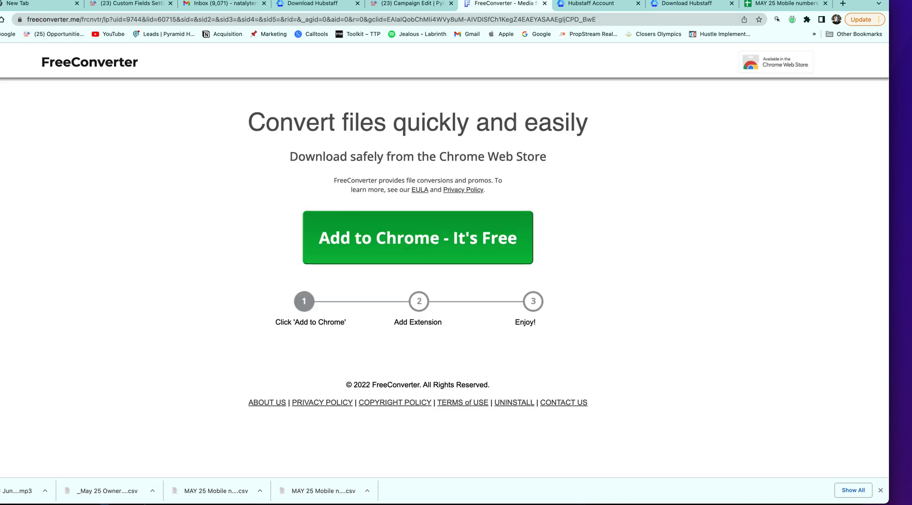
key("super+Left")
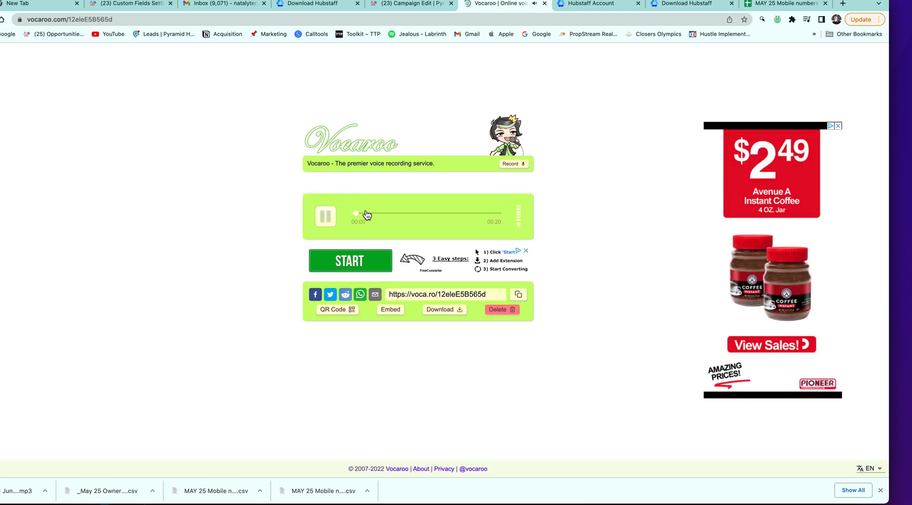
left_click(333, 219)
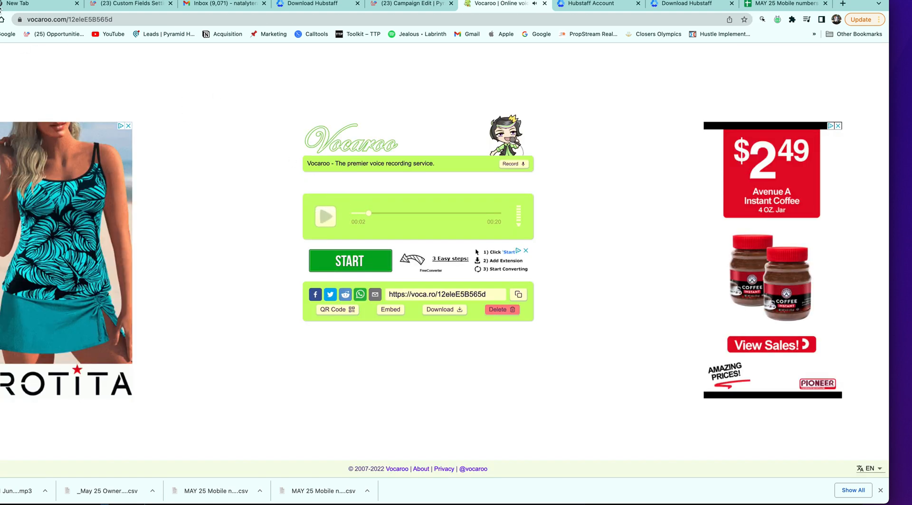
left_click(0, 20)
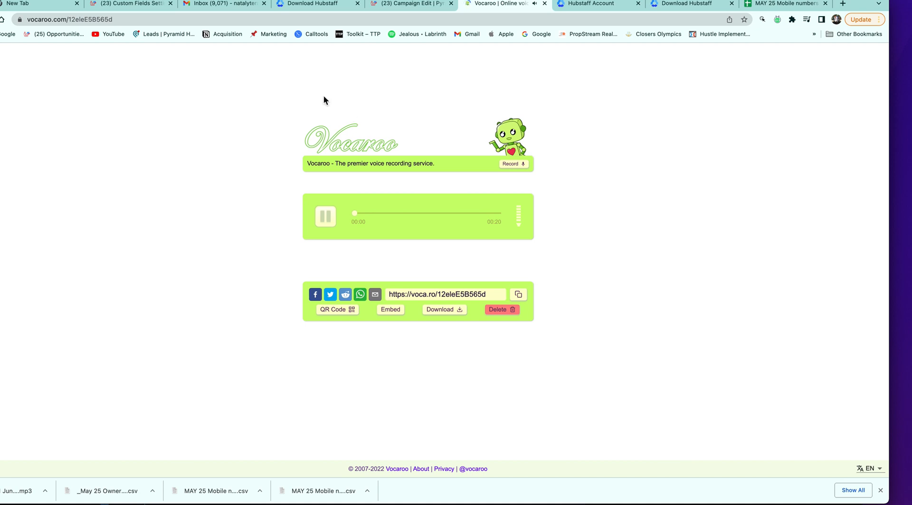
left_click_drag(113, 19, 71, 16)
left_click(145, 18)
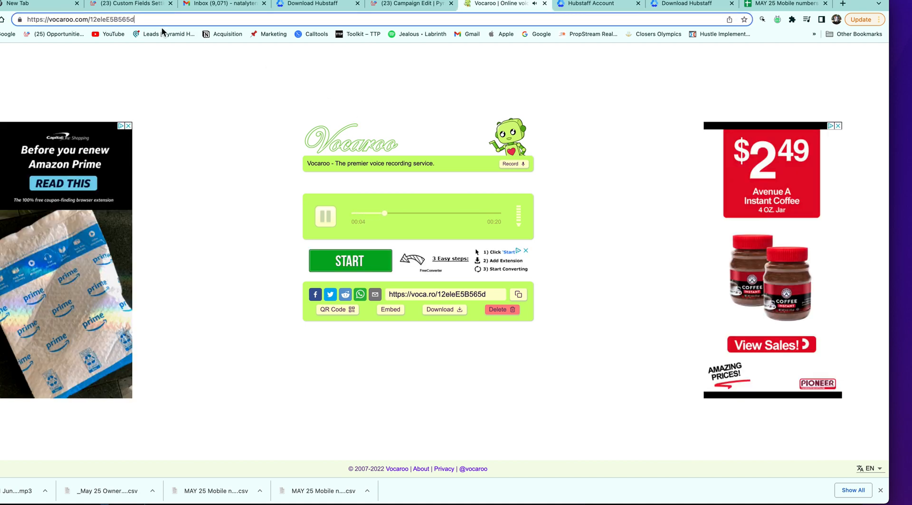
key("BackSpace")
key("BackSpace")
key("BackSpace")
key("BackSpace")
key("BackSpace")
key("BackSpace")
key("BackSpace")
key("BackSpace")
key("BackSpace")
key("BackSpace")
key("BackSpace")
key("BackSpace")
key("BackSpace")
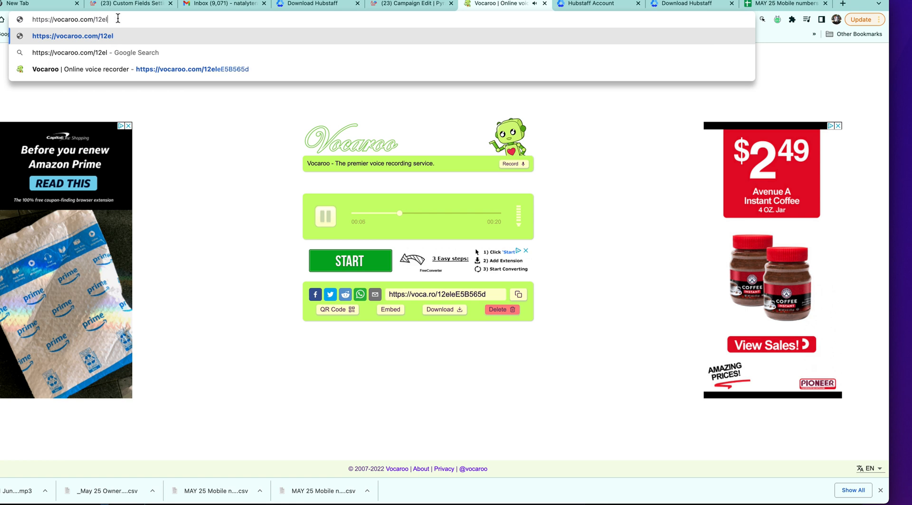
key("Return")
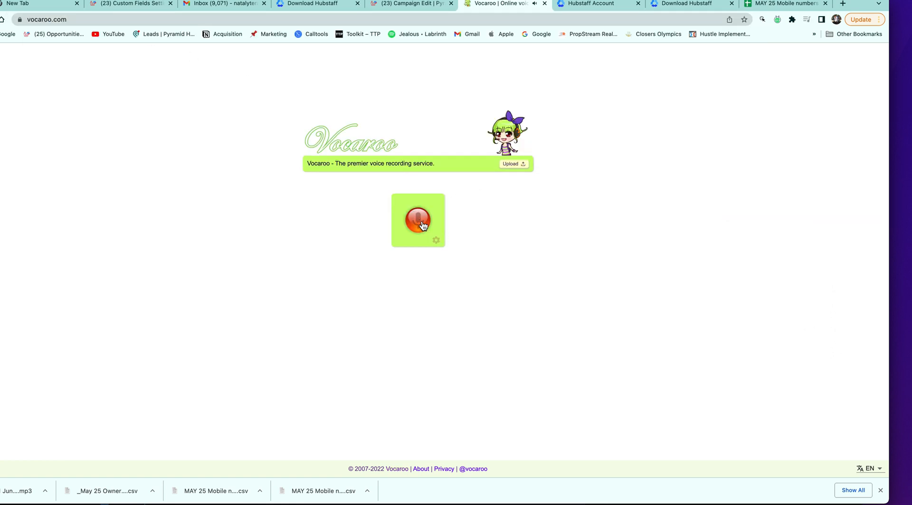
Record an 18-second Vocaroo message, download it as mp3, and drag it to the voicemail upload
left_click(423, 226)
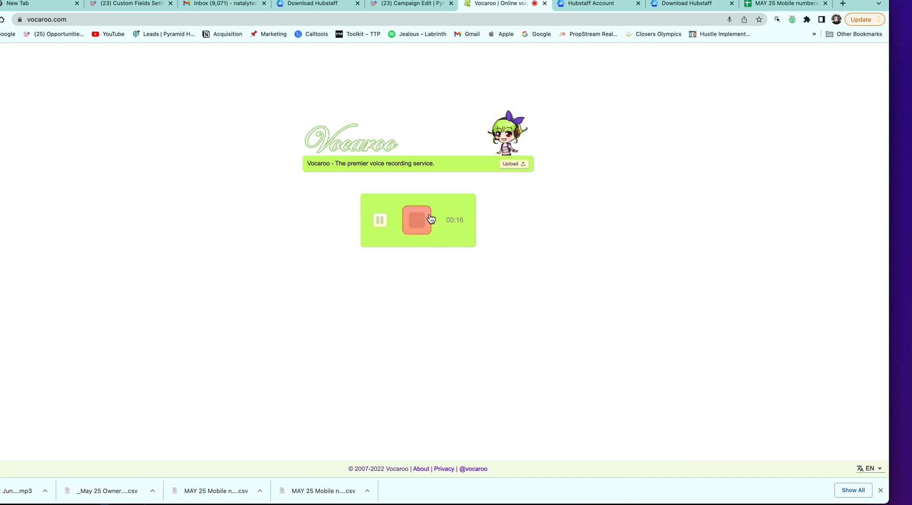
left_click(421, 222)
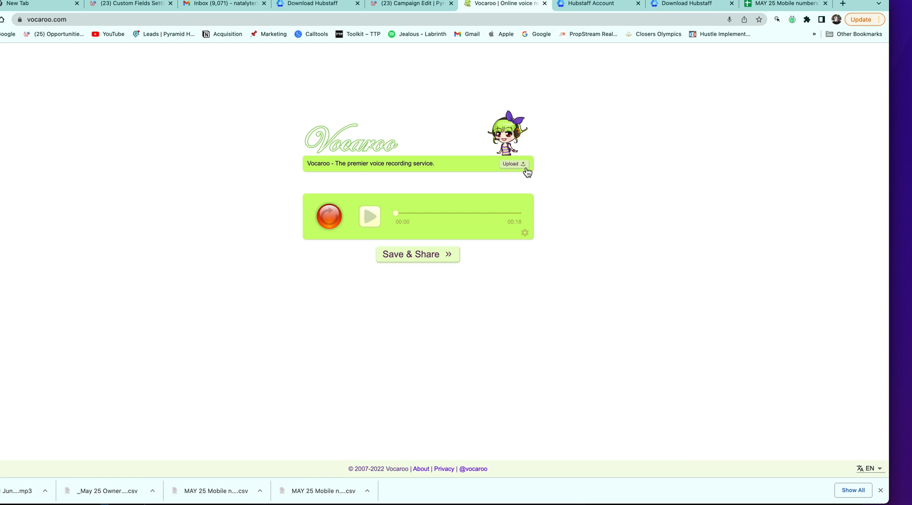
left_click(450, 254)
left_click(459, 274)
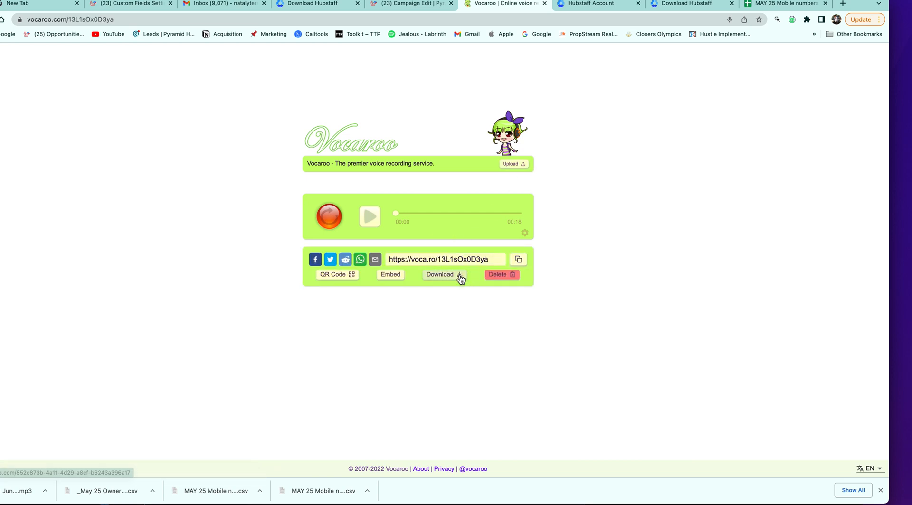
left_click(421, 5)
left_click_drag(2, 494, 335, 103)
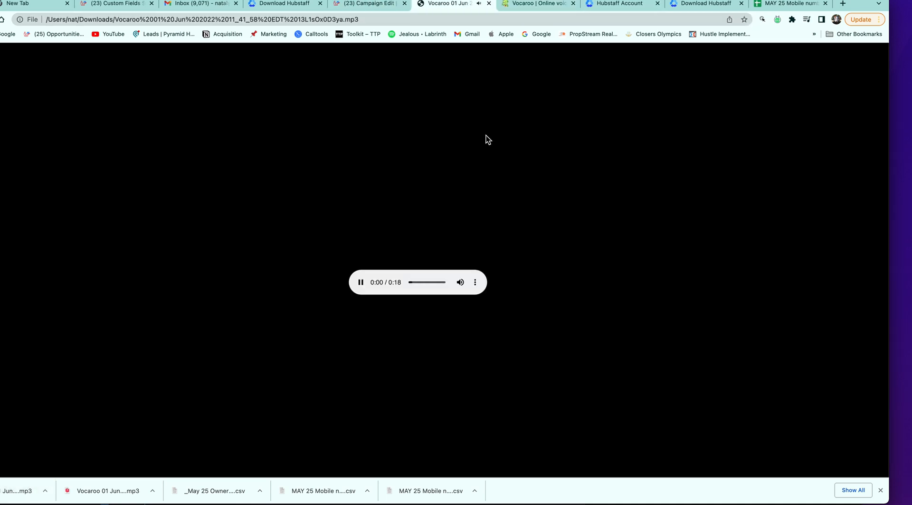
Try dropping the downloaded mp3 onto the voicemail upload box, then close the mp3 tab
left_click(384, 7)
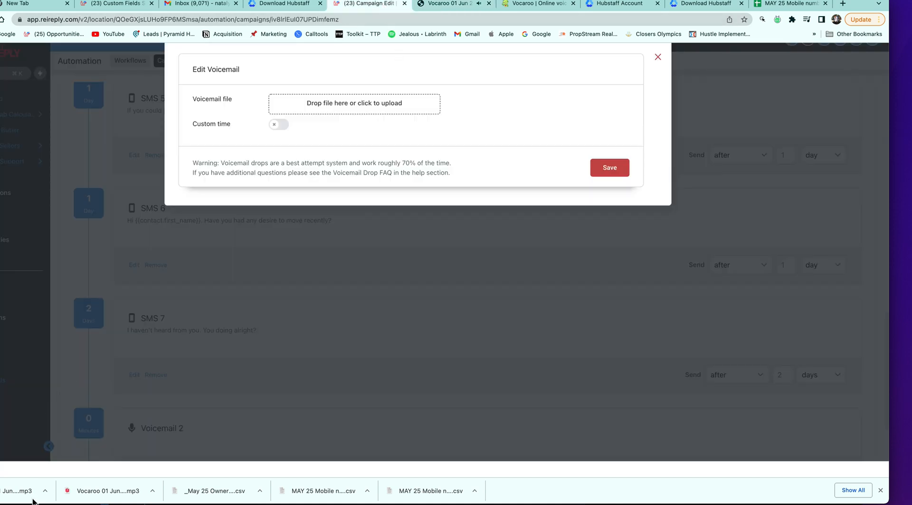
left_click_drag(33, 501, 369, 101)
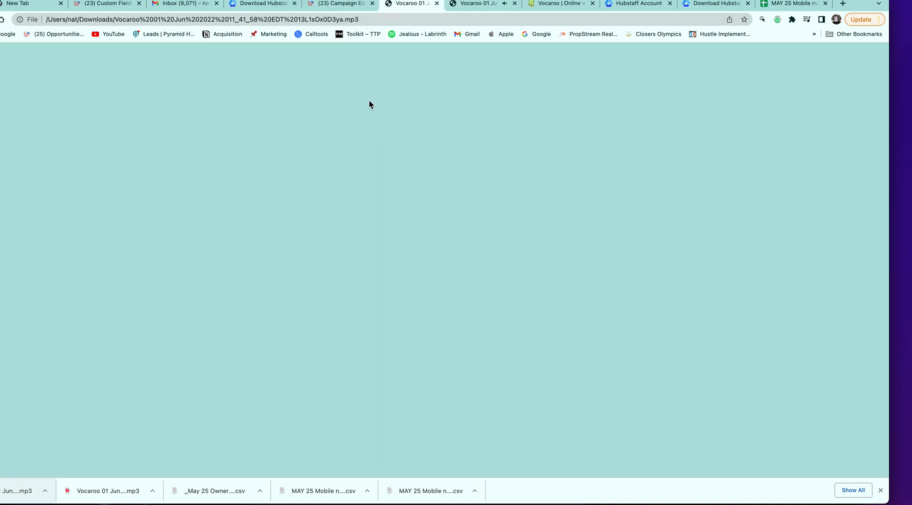
left_click(437, 4)
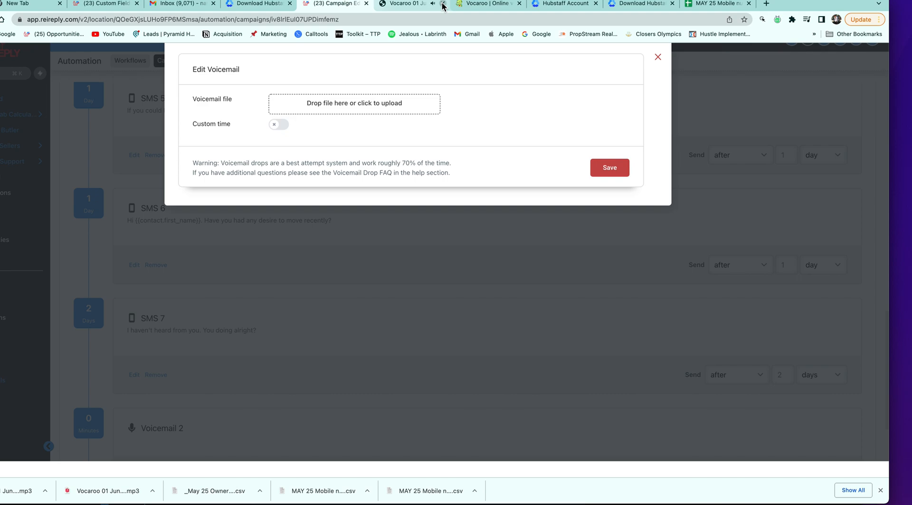
Search 'voc' in the file picker, preview the second Vocaroo mp3, and upload it
left_click(367, 102)
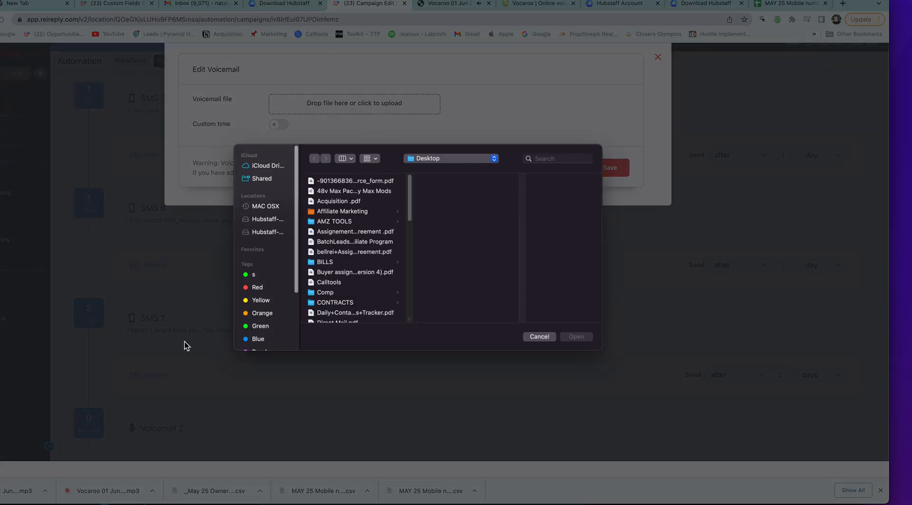
left_click(543, 158)
type("va")
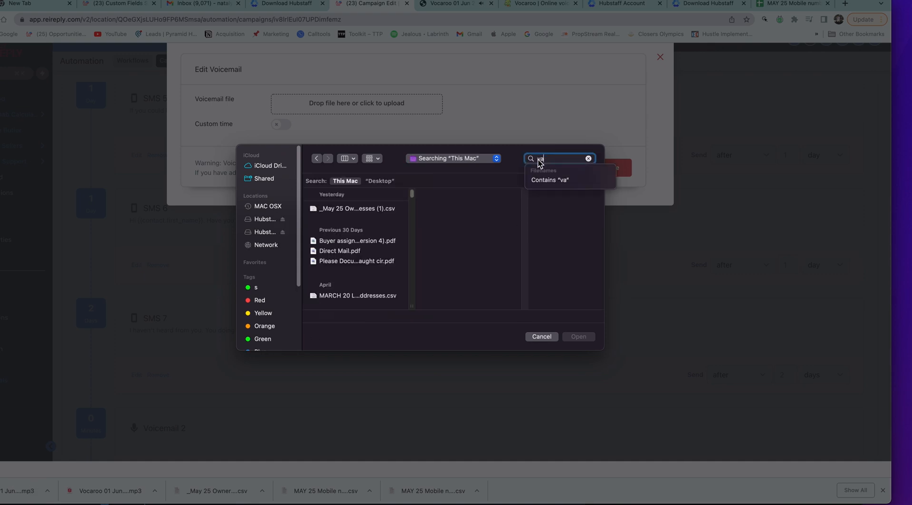
type("c")
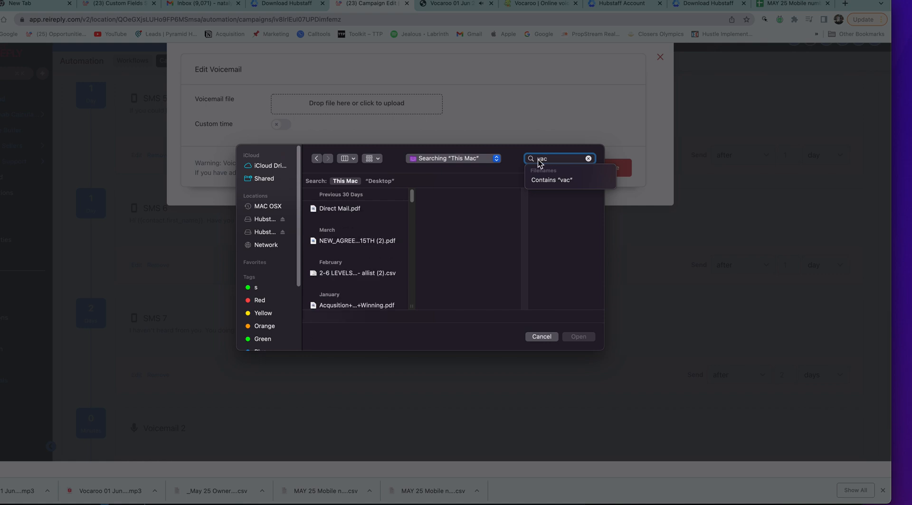
key("BackSpace")
key("BackSpace")
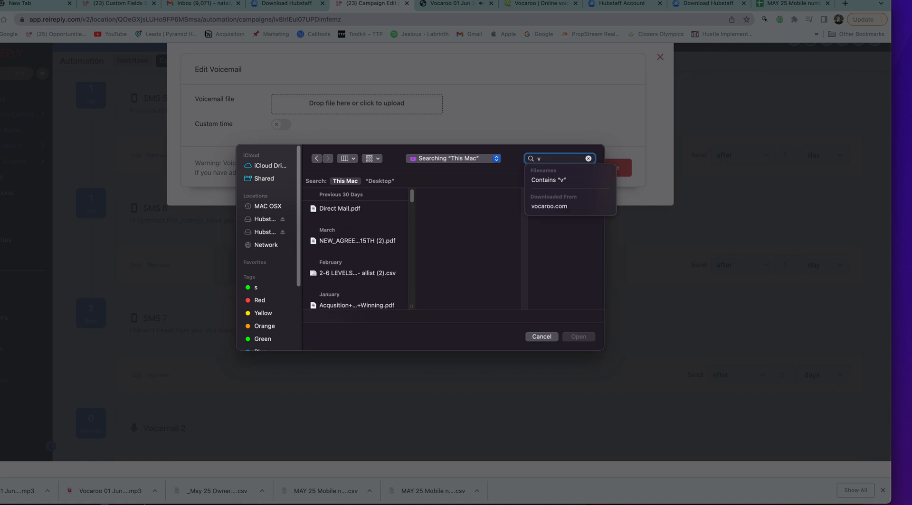
type("o")
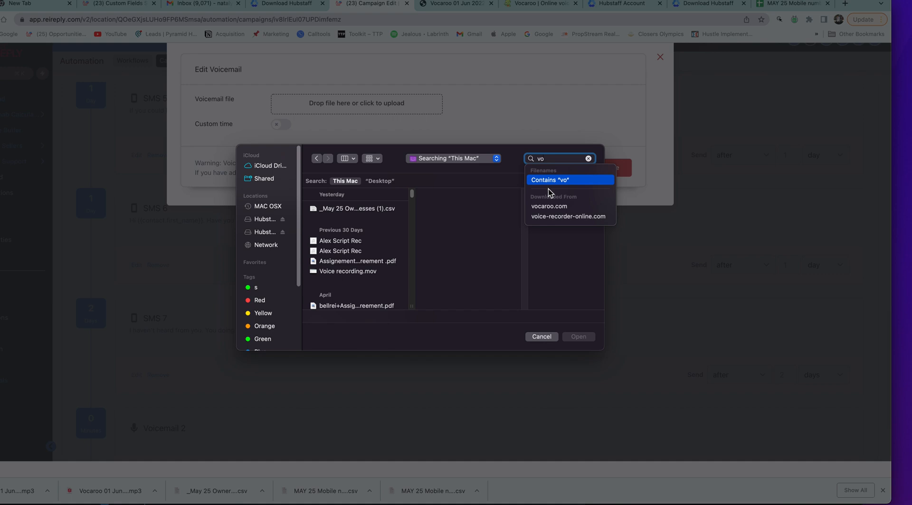
type("c")
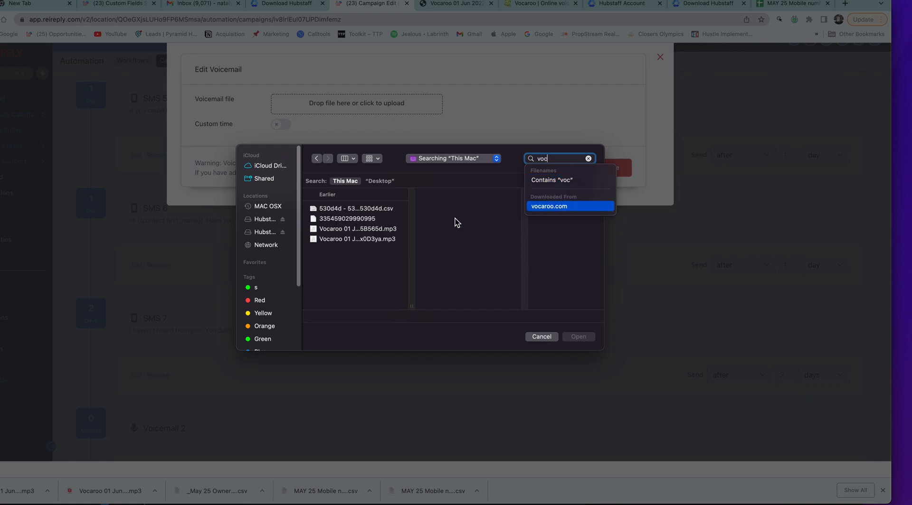
left_click(387, 230)
scroll(472, 294, "down", 3)
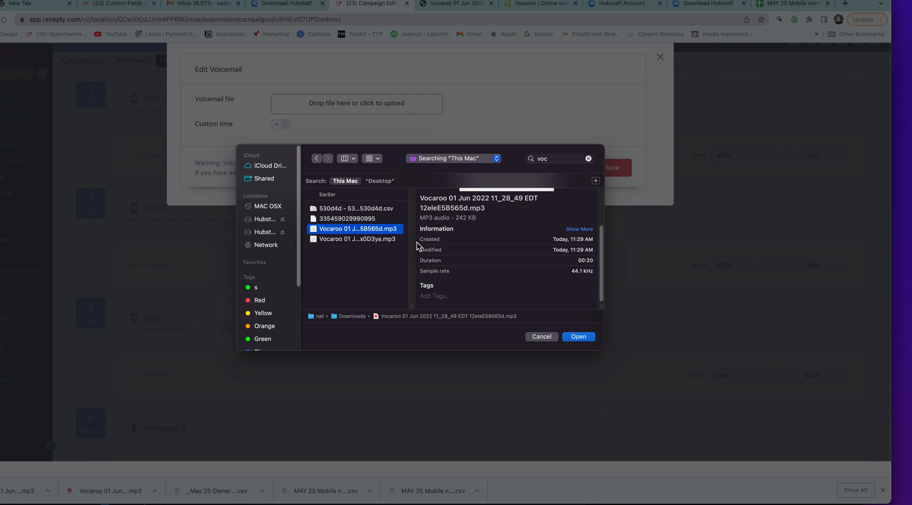
left_click(385, 239)
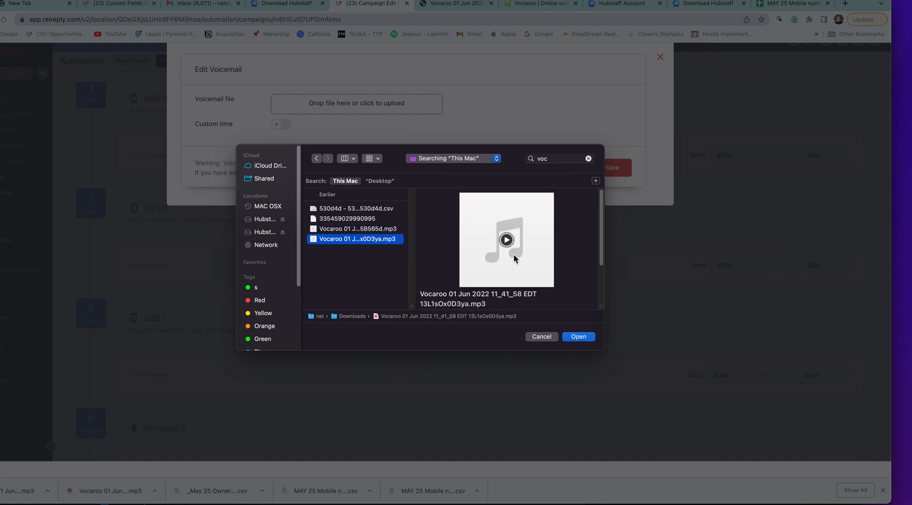
left_click(507, 239)
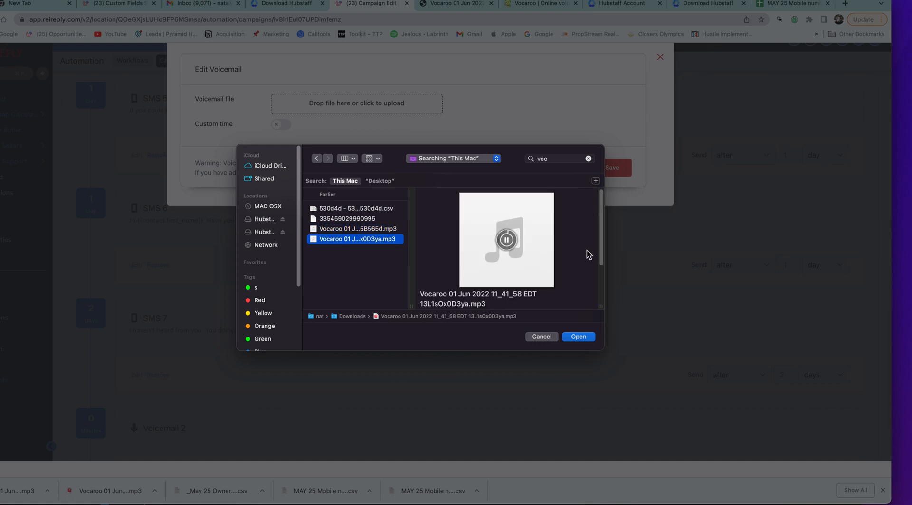
mouse_move(602, 250)
left_mouse_down()
mouse_move(599, 277)
mouse_move(597, 255)
left_mouse_up()
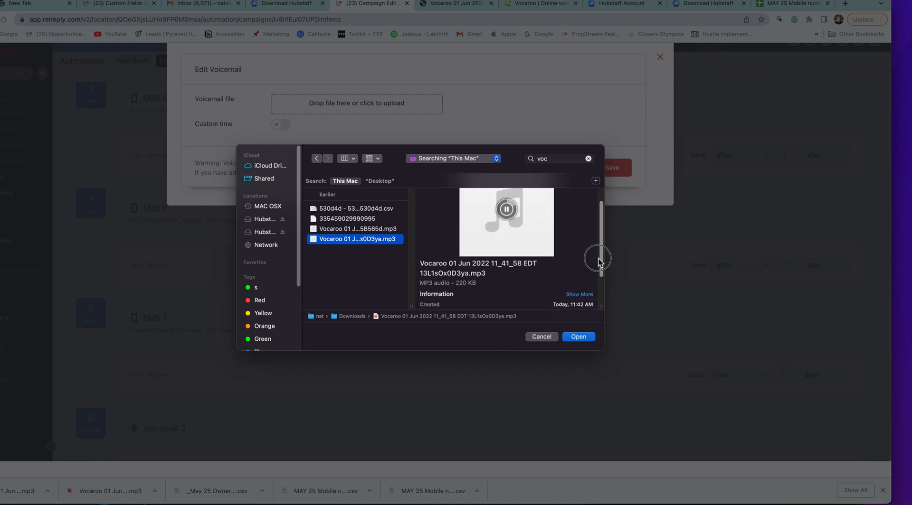
left_click(578, 337)
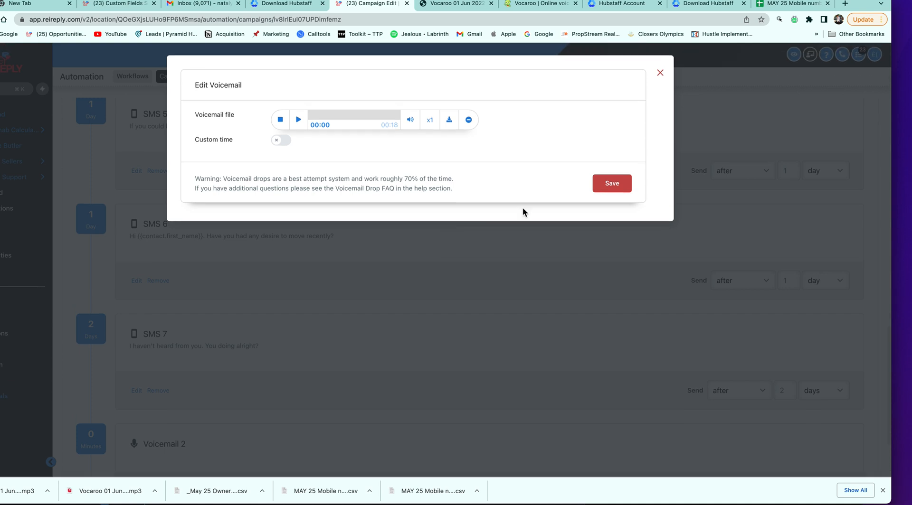
Save Voicemail 2 with its new 18-second recording
left_click(609, 184)
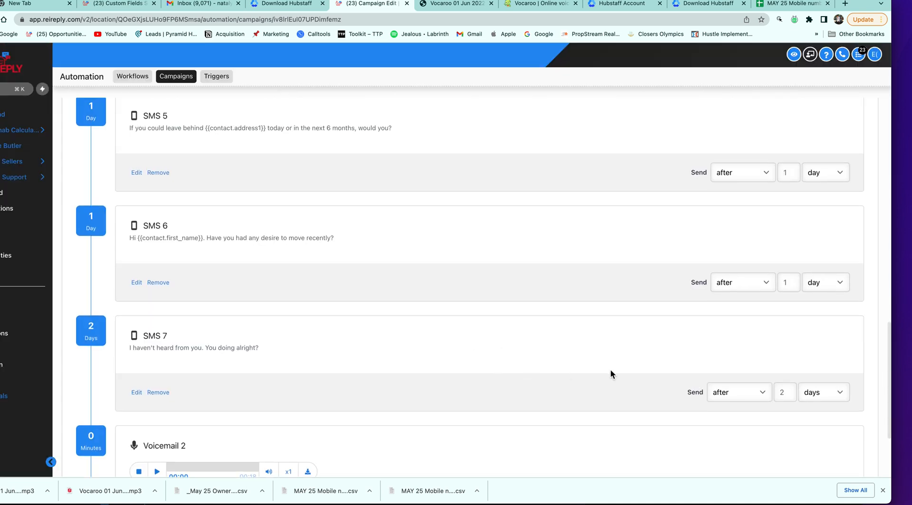
scroll(627, 368, "up", 3)
scroll(627, 368, "down", 5)
scroll(626, 368, "up", 1)
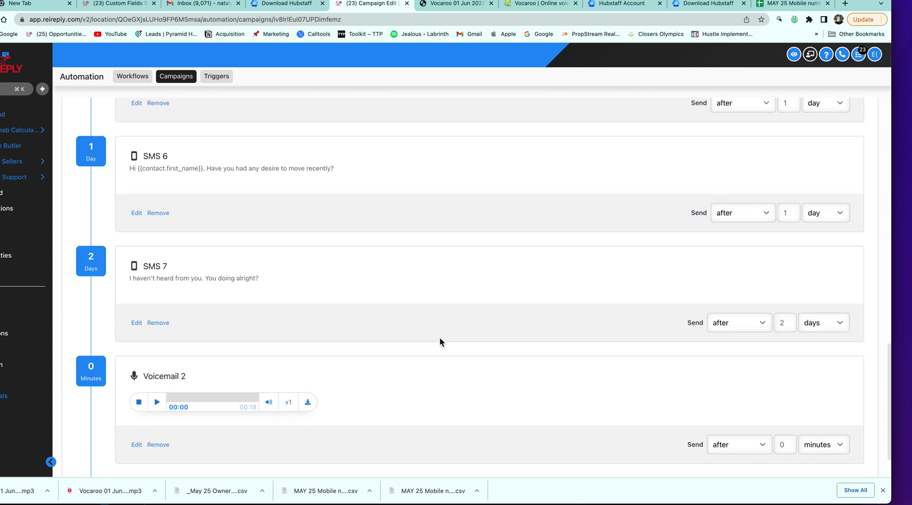
Schedule Voicemail 2 to send 1 day after SMS 7
left_click(832, 445)
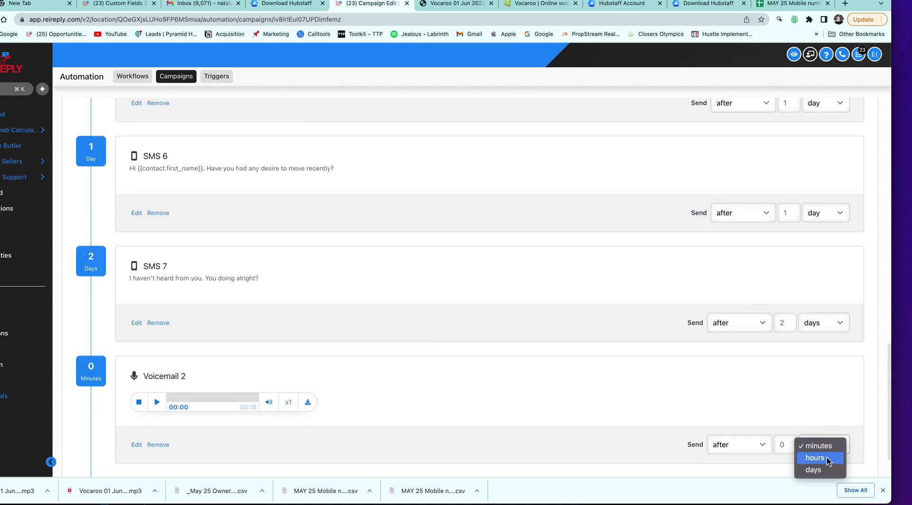
left_click(816, 470)
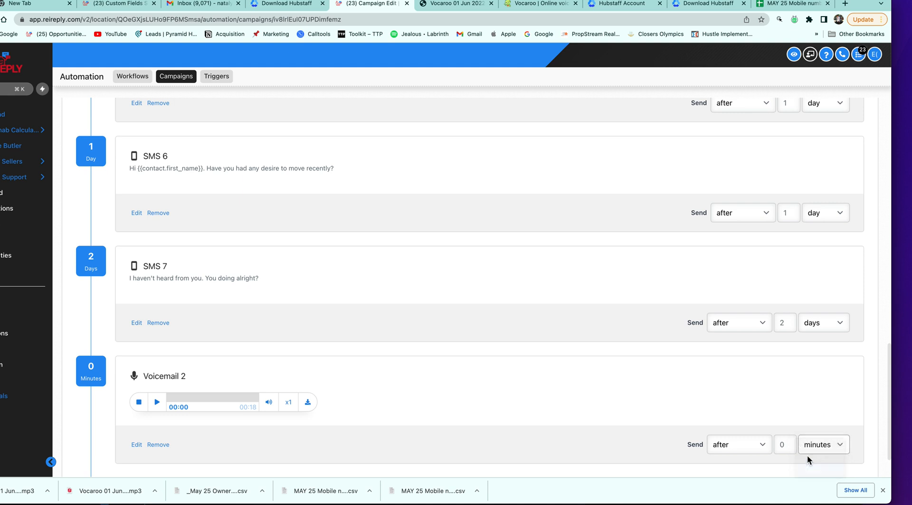
left_click(790, 446)
key("BackSpace")
type("1")
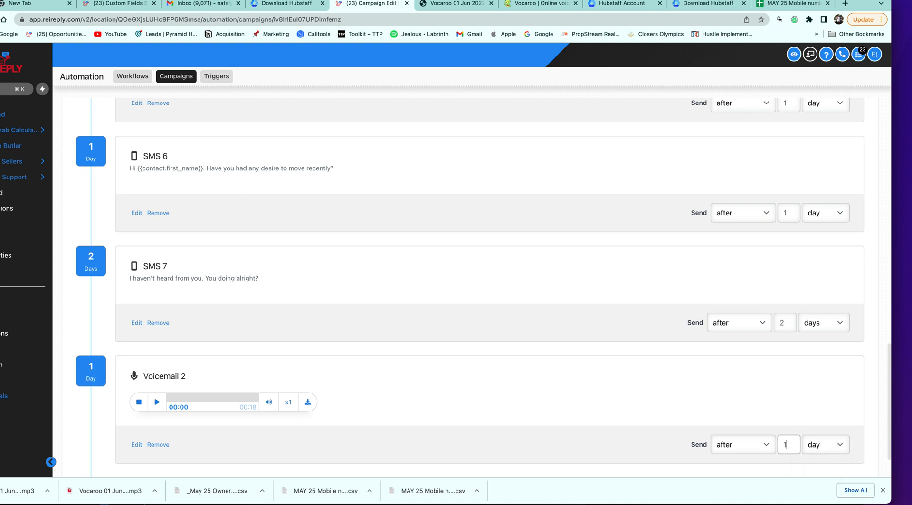
scroll(807, 337, "up", 3)
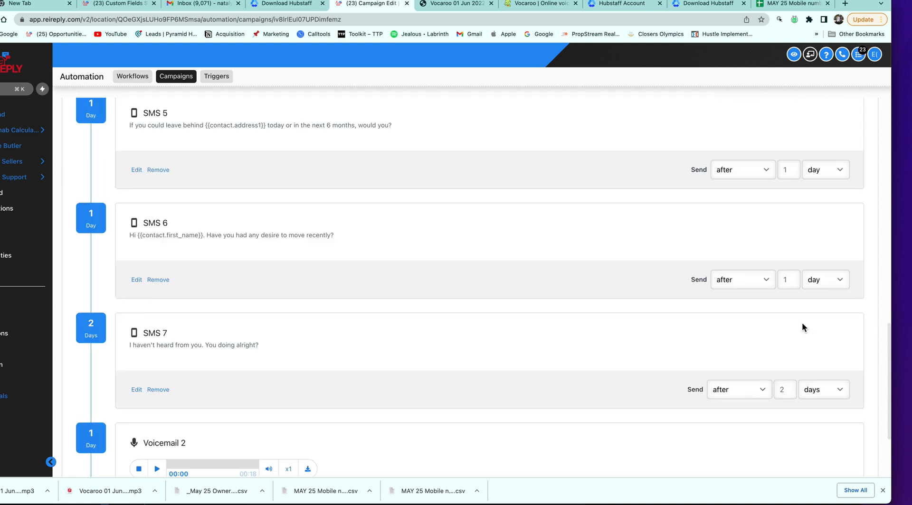
scroll(802, 328, "down", 5)
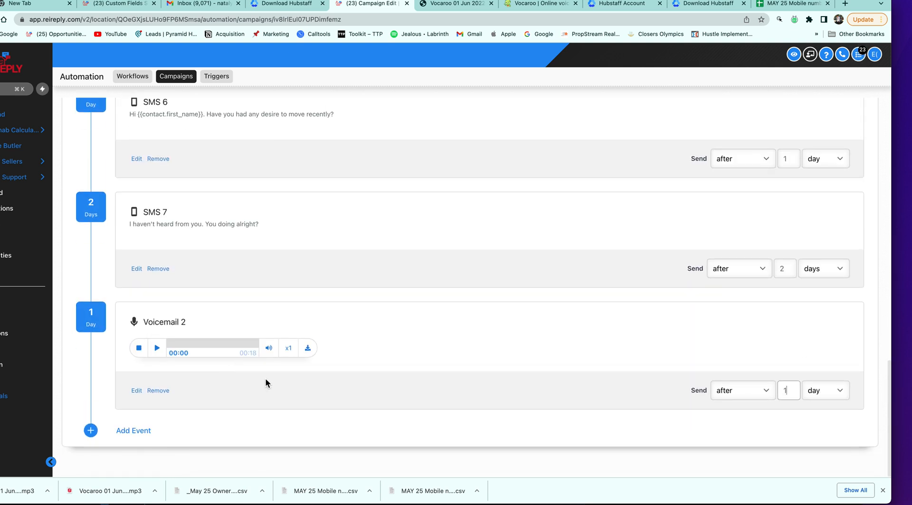
Add a new SMS event and start its message with 'Do you think the'
left_click(133, 431)
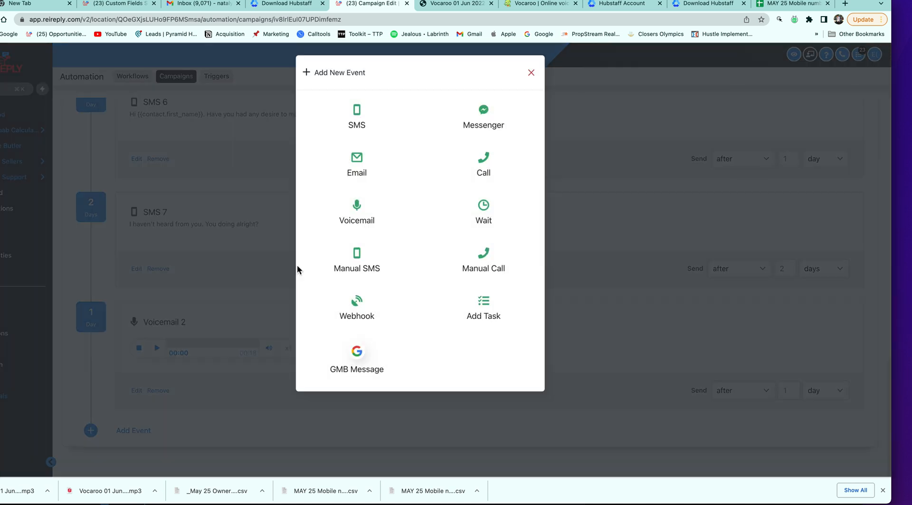
left_click(360, 118)
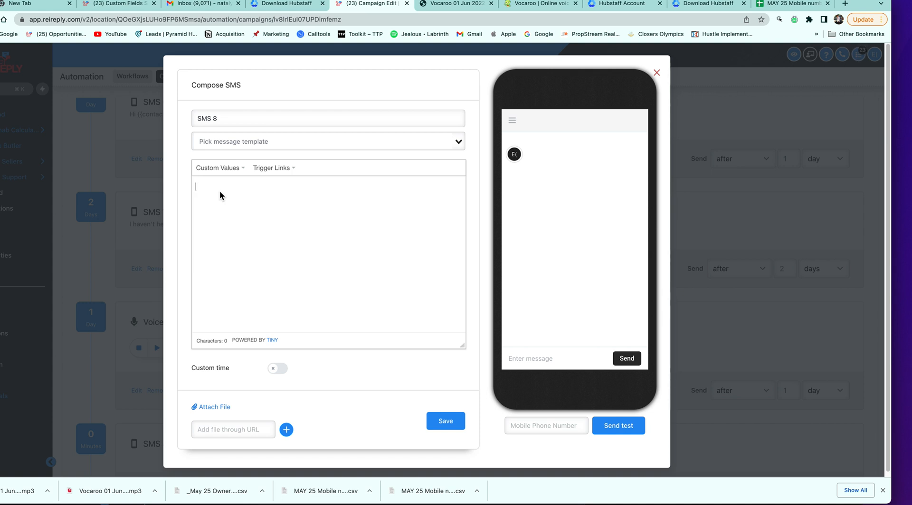
type("Do you think")
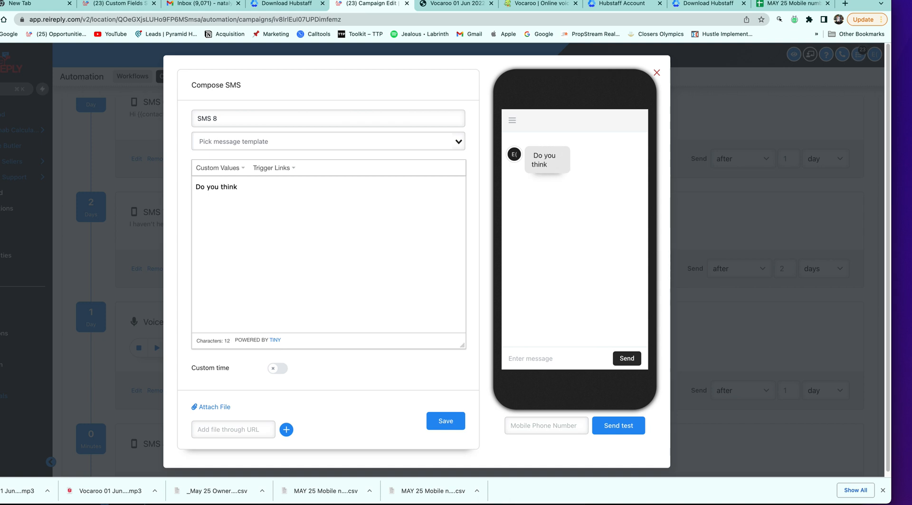
type(" the")
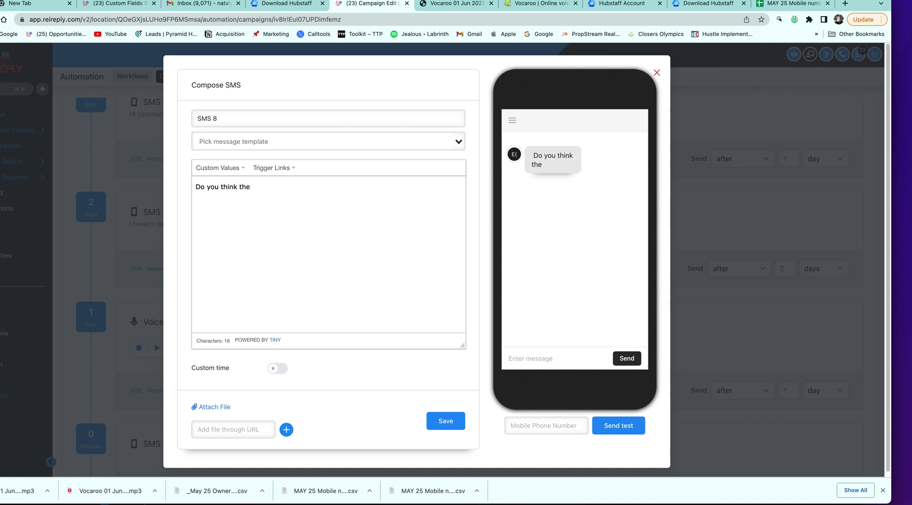